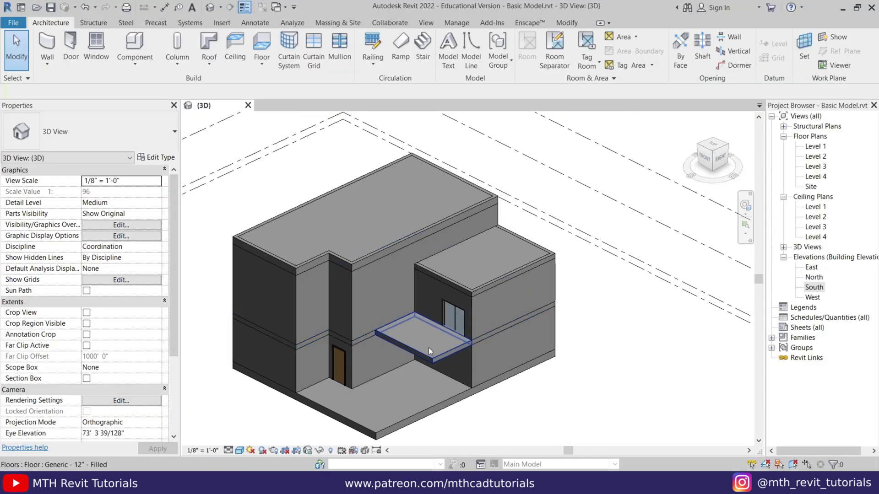
Step: Orbit and zoom around the two-storey model in 3D, then open the Level 1 floor plan
scroll(407, 325, "down", 4)
middle_click_drag(387, 337, 388, 383, "shift")
scroll(408, 368, "up", 3)
middle_click_drag(382, 428, 377, 409, "shift")
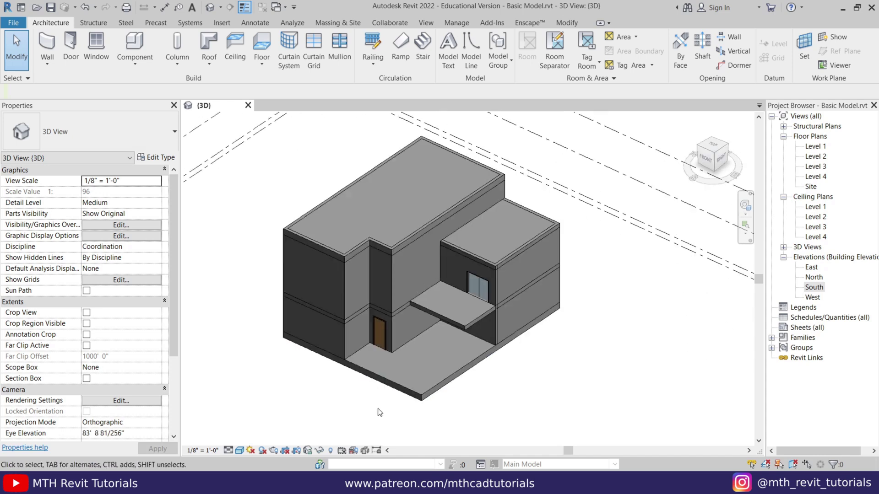
scroll(378, 412, "up", 5)
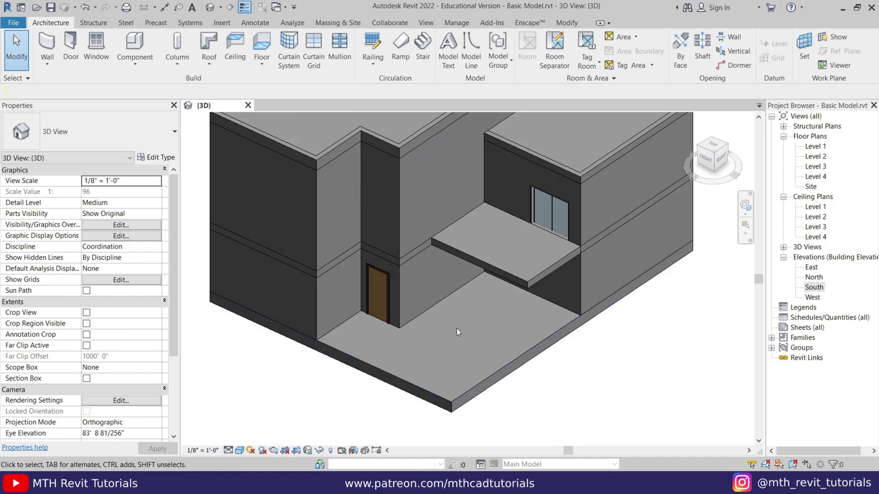
double_click(819, 147)
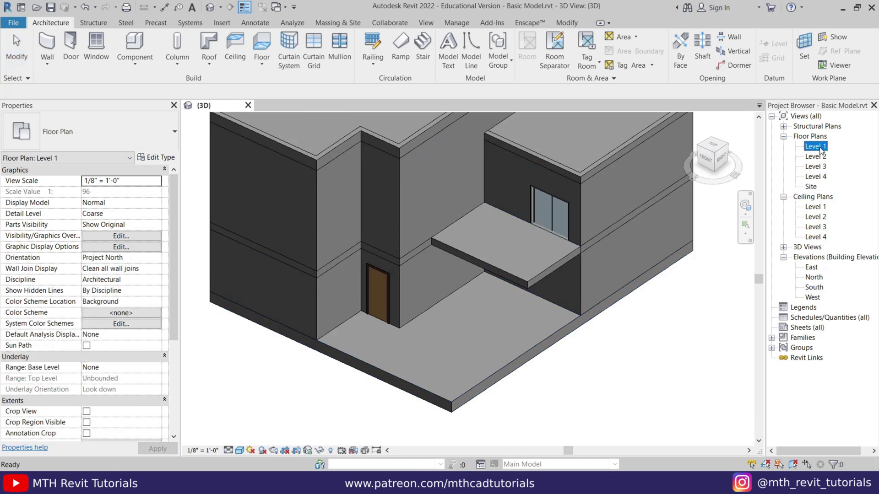
Step: Sketch a ramp run just below the front wall with Level 2 as its top level
scroll(472, 298, "up", 4)
middle_click_drag(471, 298, 365, 345)
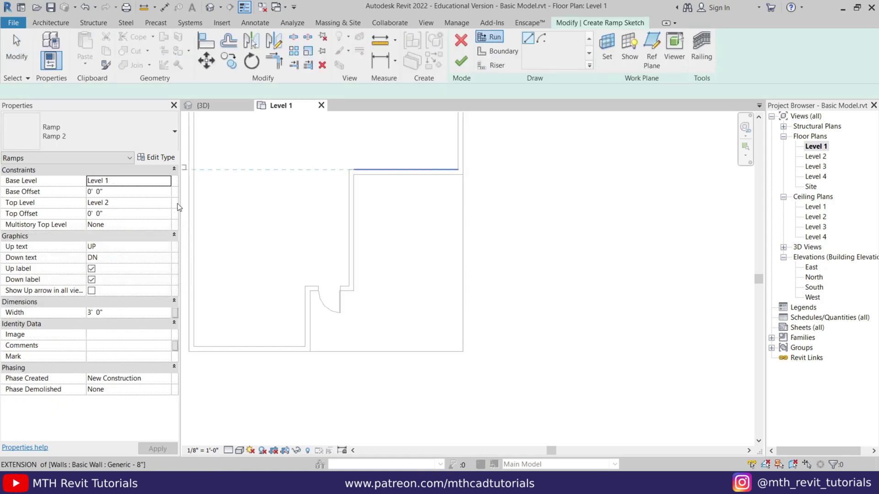
left_click(166, 203)
left_click(104, 232)
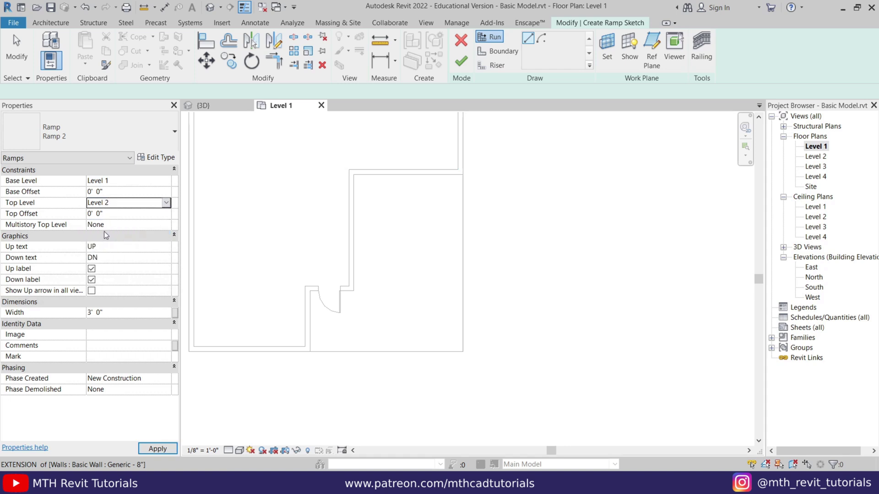
middle_click_drag(400, 332, 398, 295)
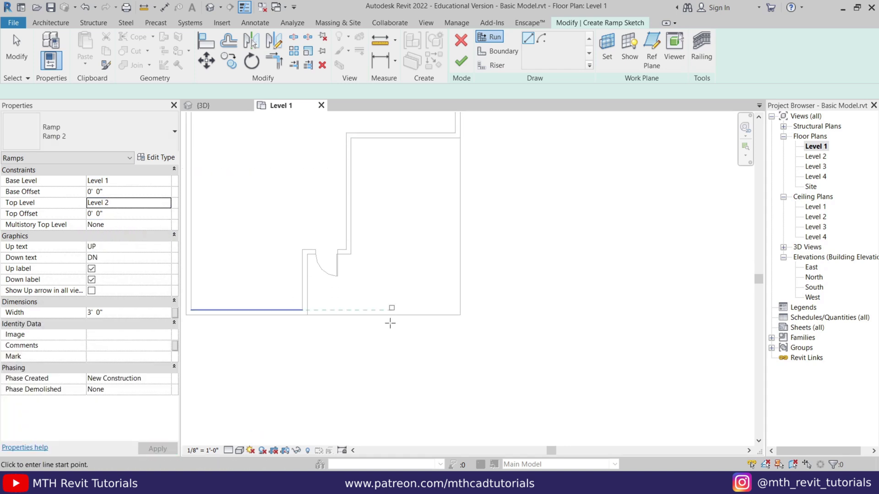
left_click(398, 351)
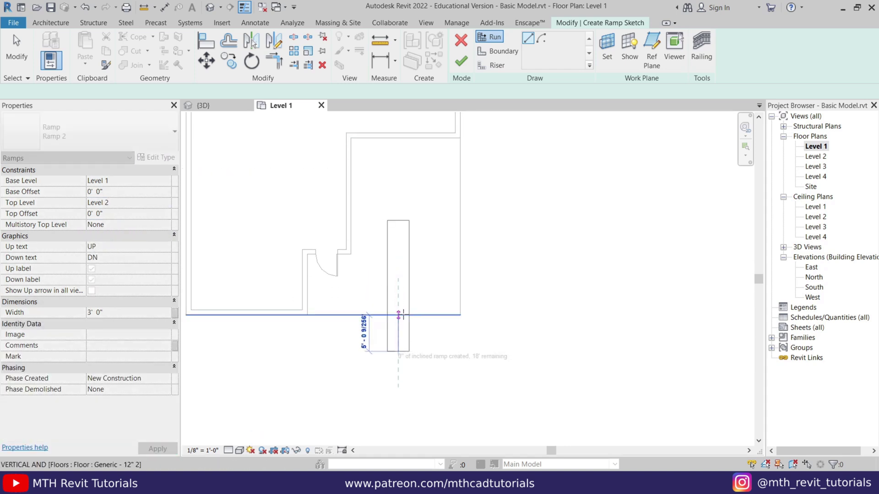
left_click(399, 315)
Step: Move the whole ramp sketch right so it lines up with the wall corner
right_click(437, 244)
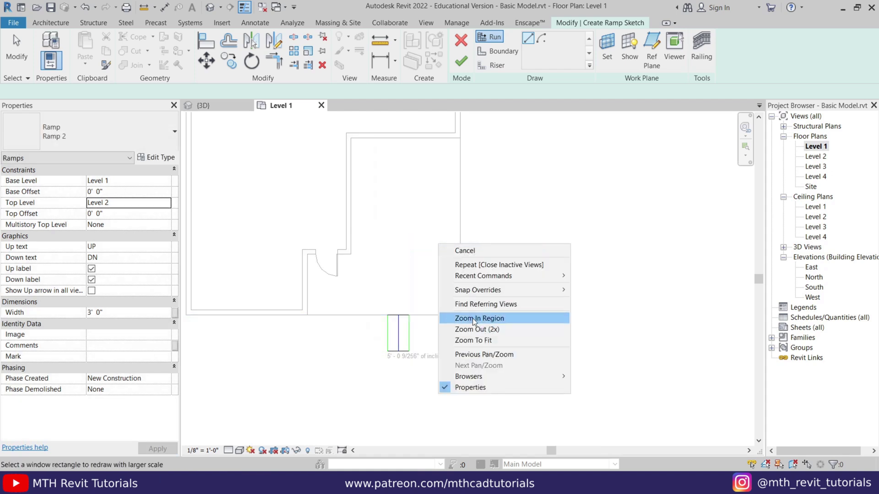
left_click(453, 251)
middle_click_drag(431, 323, 439, 277)
scroll(418, 293, "up", 2)
left_click(414, 290)
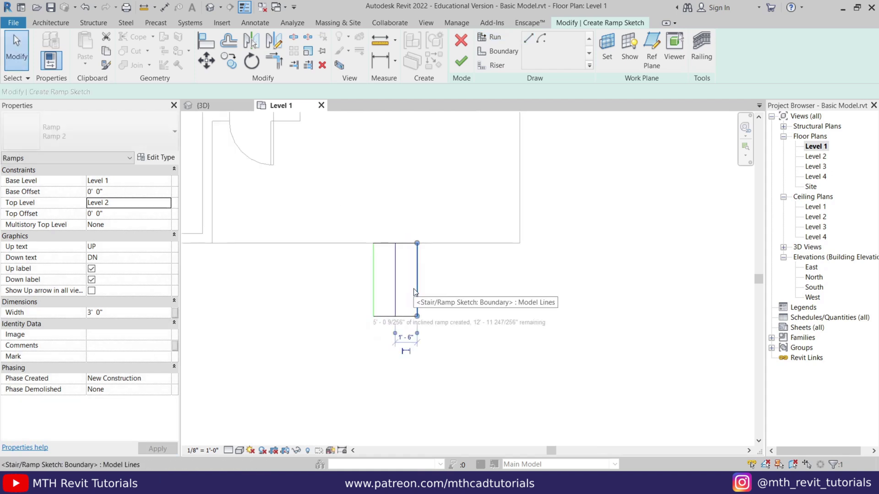
left_click(415, 292)
left_click_drag(335, 213, 475, 368)
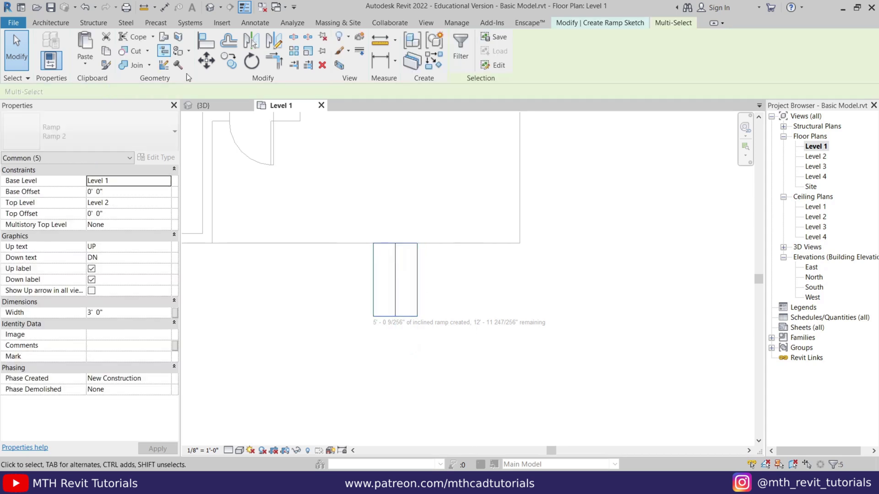
left_click(206, 61)
left_click(417, 243)
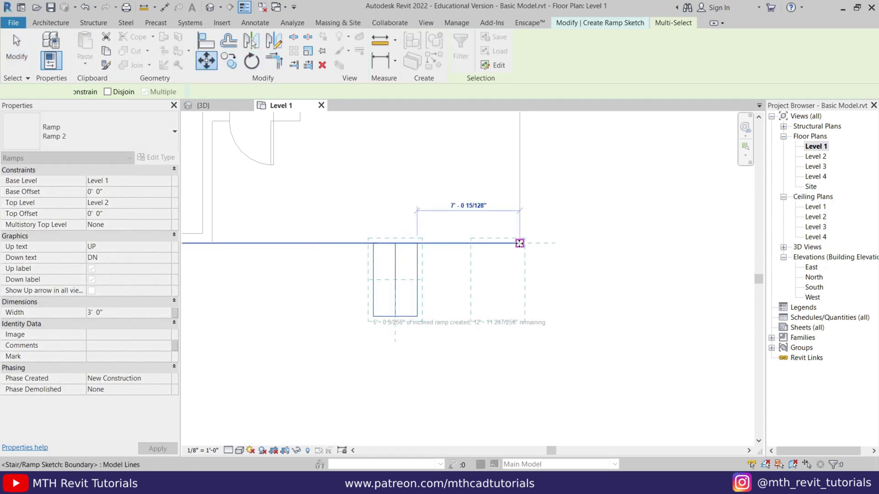
left_click(518, 243)
Step: Widen the ramp to 10' and stretch its left edge to the wall line
left_click(473, 295)
scroll(503, 346, "up", 2)
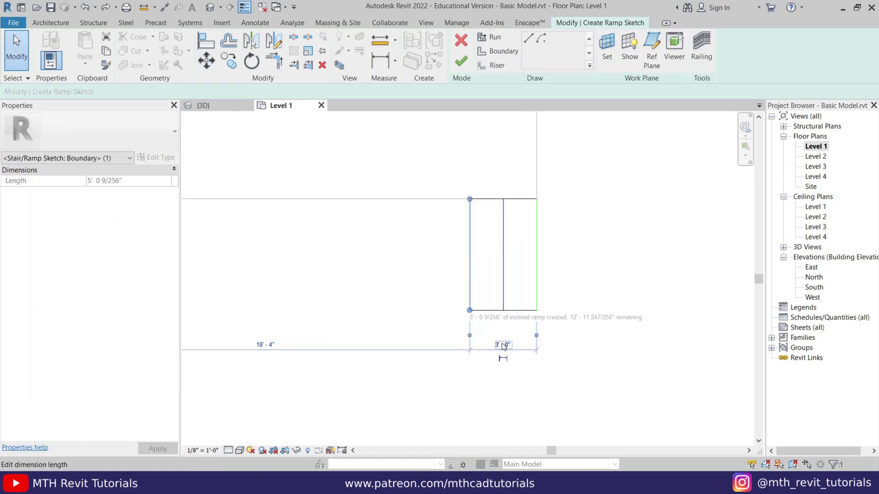
left_click(503, 345)
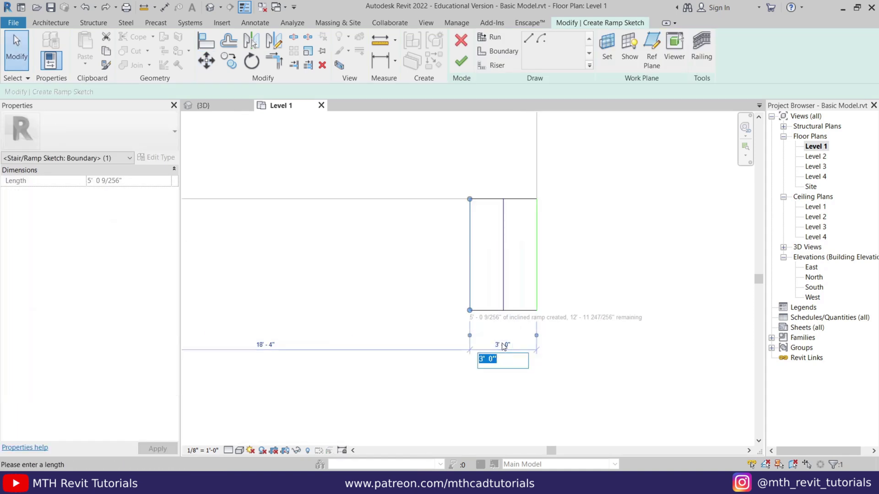
key("Return")
scroll(428, 343, "down", 2)
mouse_move(306, 177)
middle_mouse_down()
mouse_move(352, 275)
mouse_move(373, 259)
mouse_move(384, 275)
middle_mouse_up()
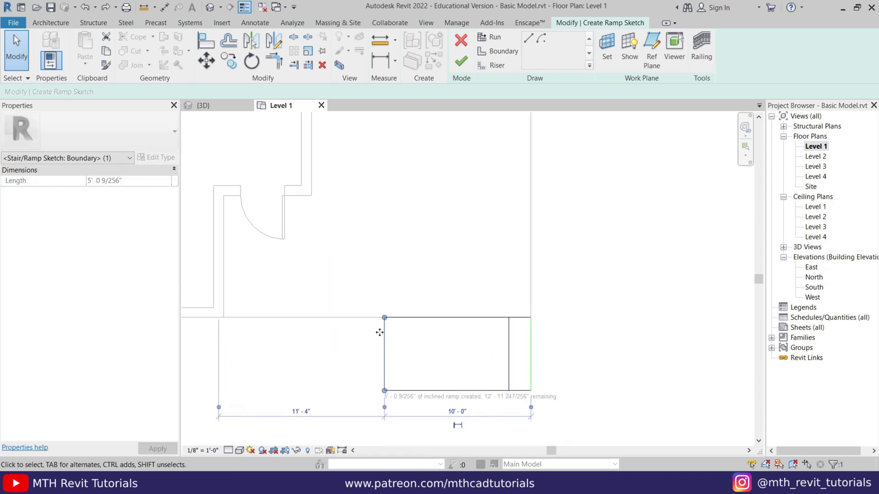
left_click_drag(380, 330, 311, 226)
left_click(447, 268)
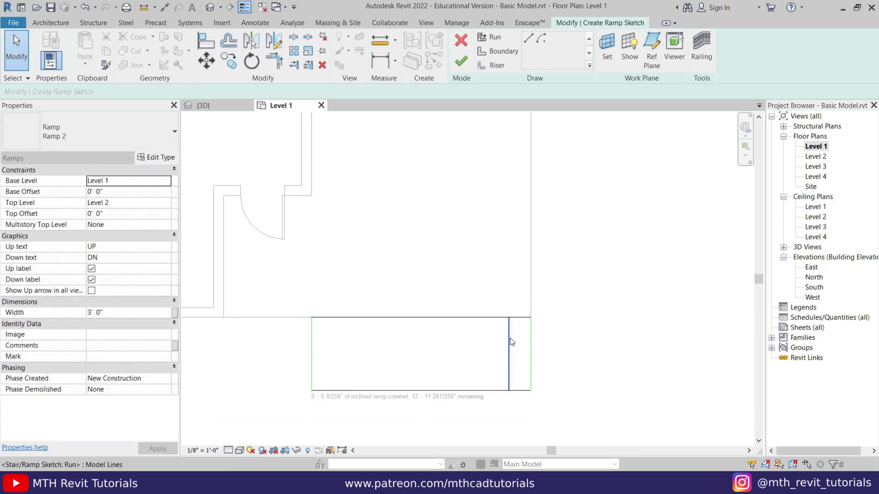
Step: Set the ramp length to 8', extend the run line to the bottom riser, and finish the sketch
left_click(423, 339)
left_click(427, 275)
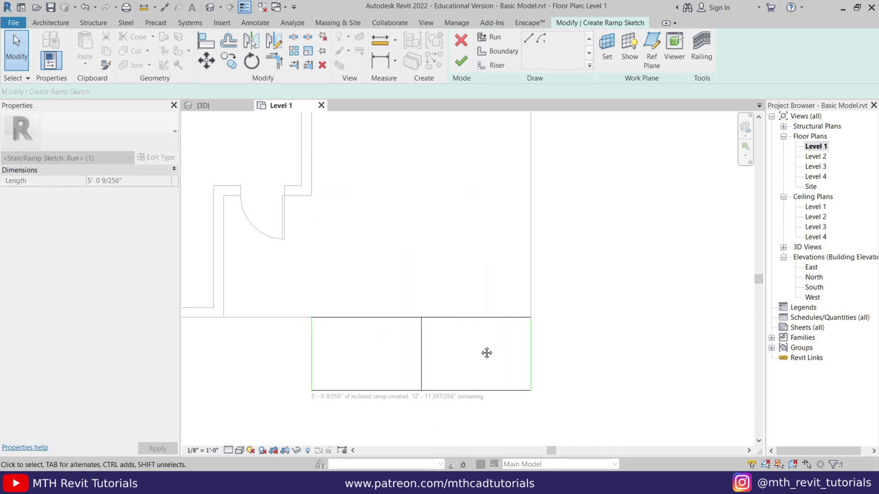
middle_click_drag(484, 353, 479, 336)
left_click(341, 375)
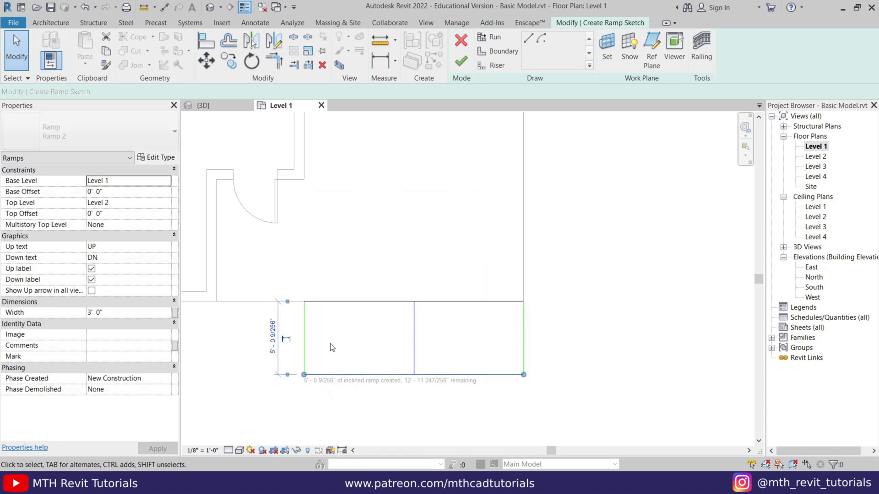
left_click(271, 337)
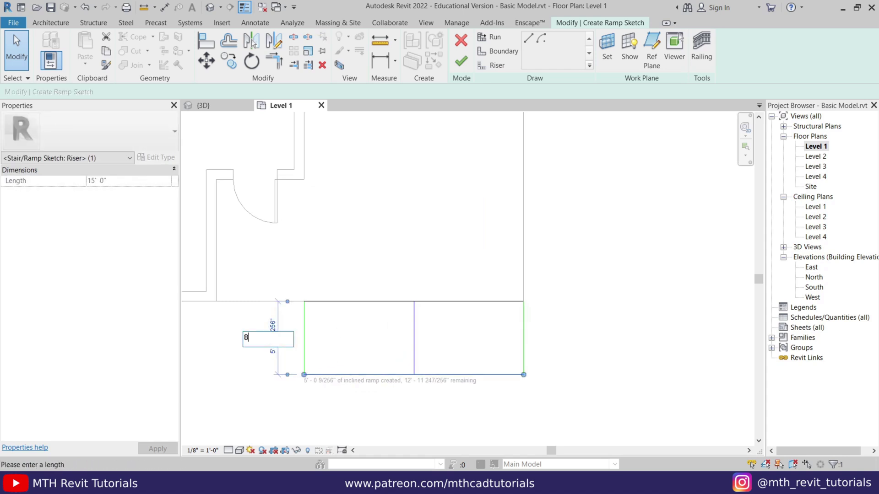
key("Return")
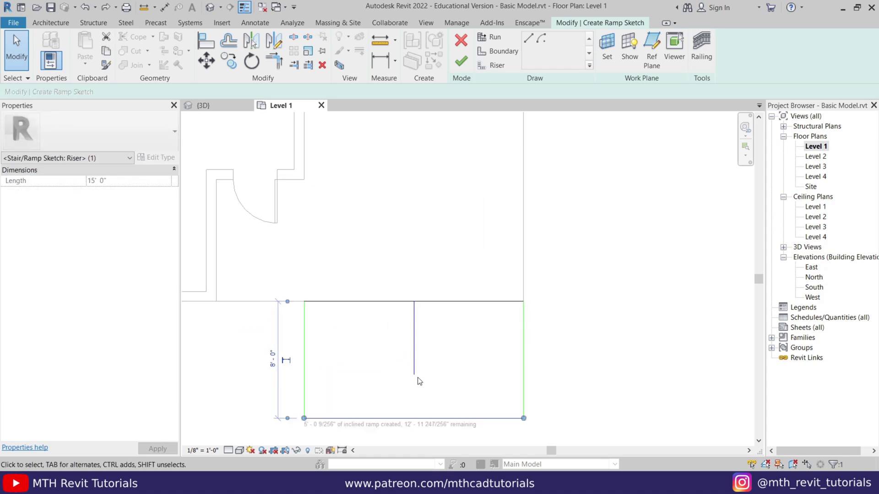
left_click(414, 373)
left_click_drag(414, 375, 414, 418)
scroll(435, 369, "down", 3)
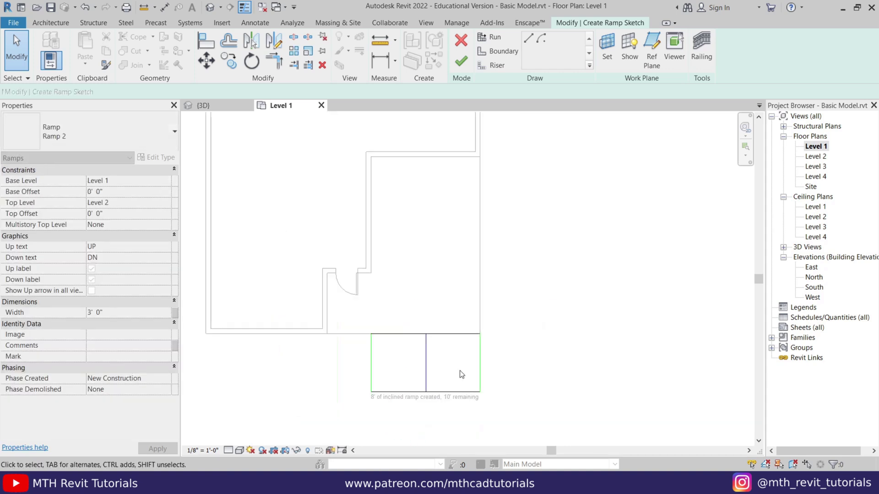
middle_click_drag(460, 371, 419, 371)
left_click(459, 64)
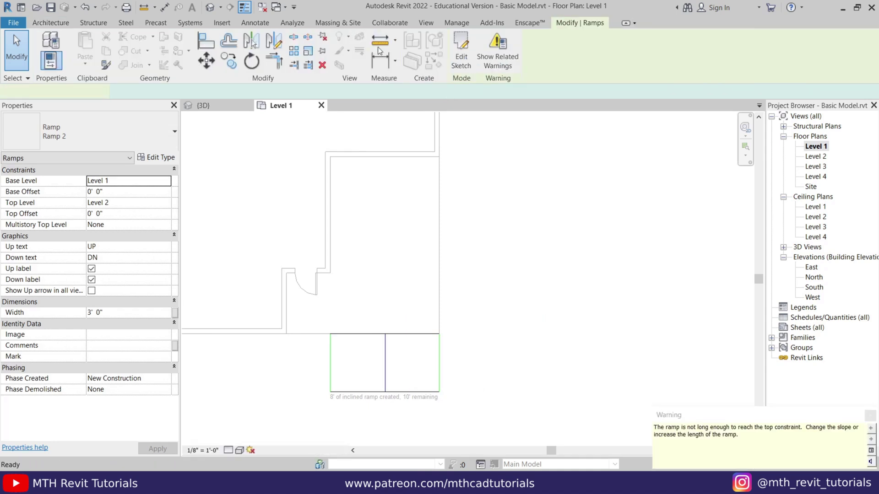
Step: Delete both of the ramp's railings in the 3D view
left_click(210, 8)
middle_click_drag(417, 330, 378, 375)
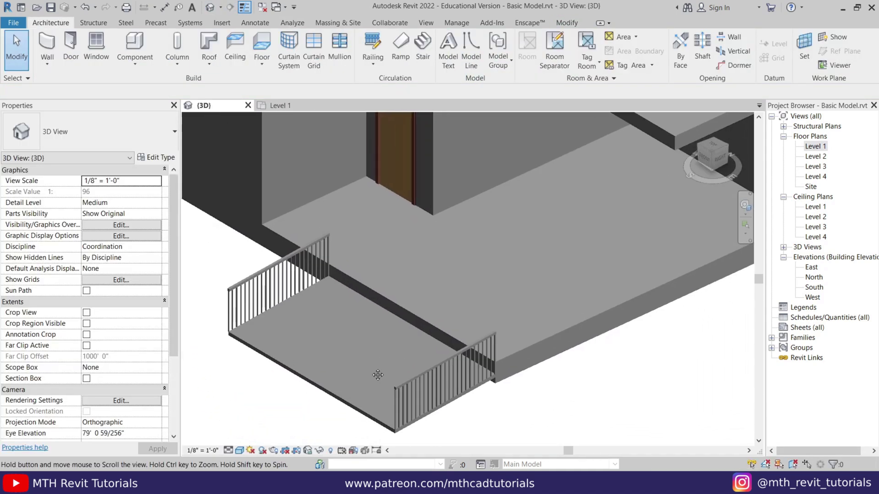
left_click(429, 377)
left_click(243, 286, "ctrl")
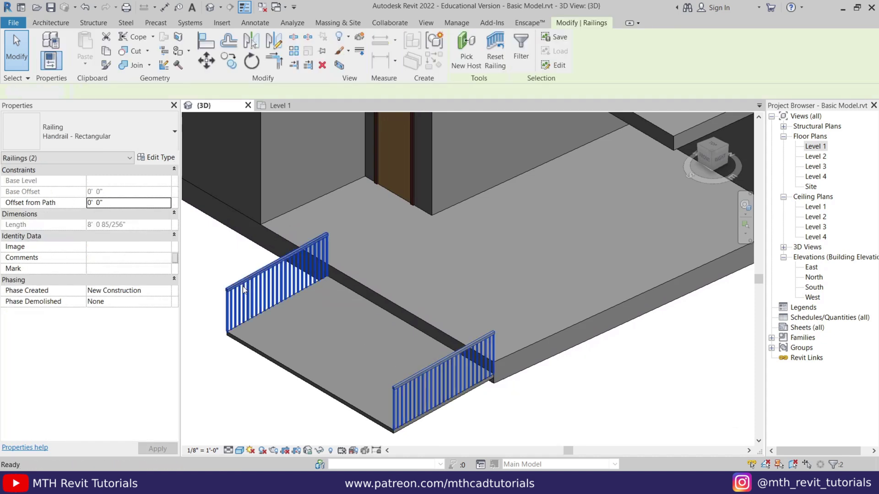
key("Delete")
Step: Set the ramp type's Shape to Solid and Ramp Max Slope (1/x) to 5
middle_click_drag(380, 359, 372, 363)
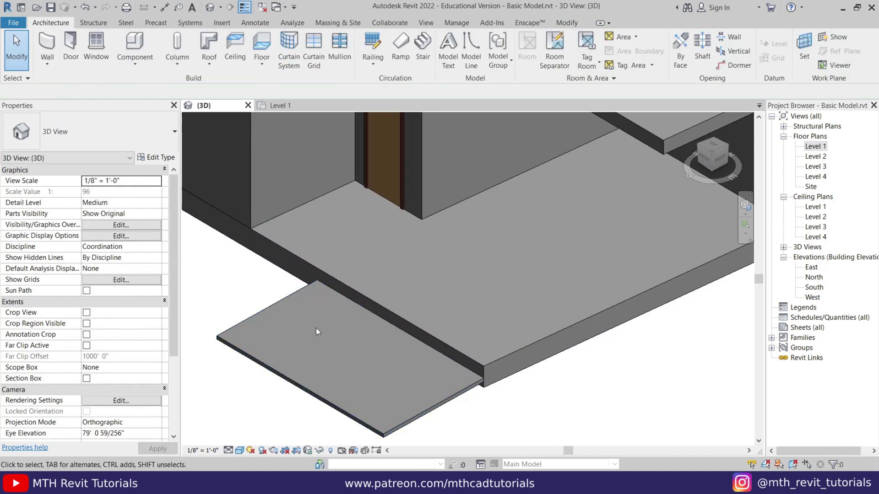
left_click(267, 308)
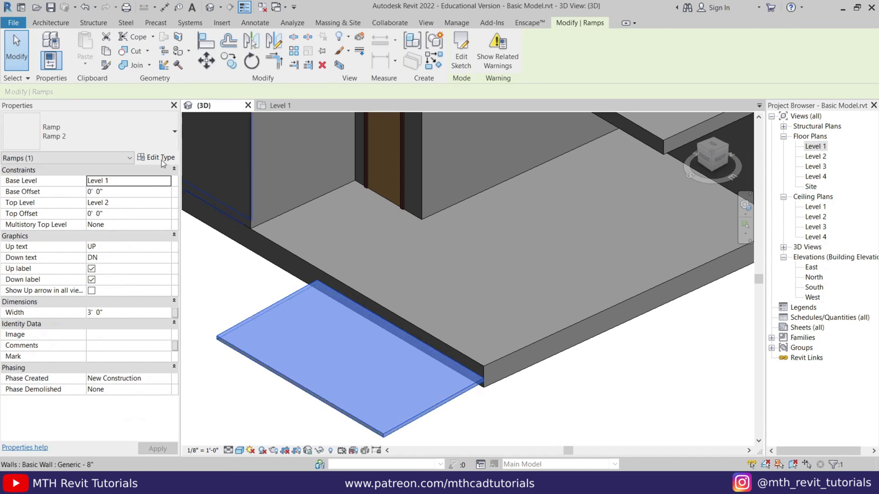
left_click(156, 157)
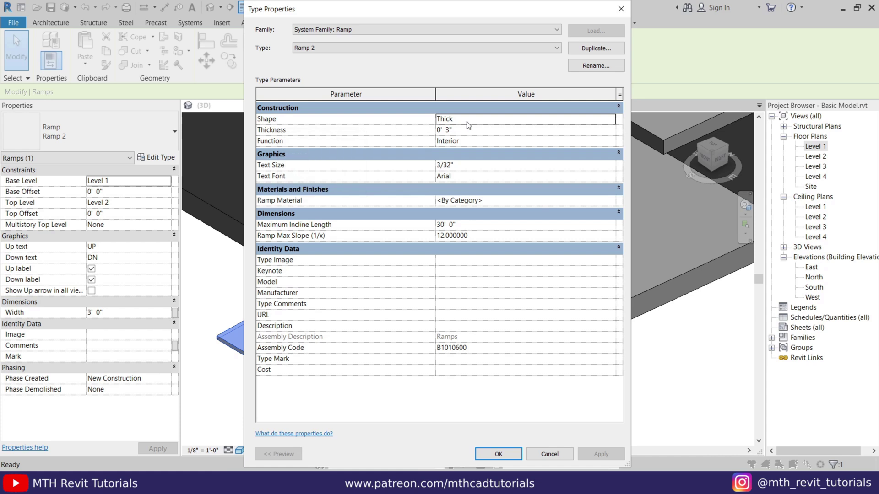
left_click(611, 119)
left_click(457, 140)
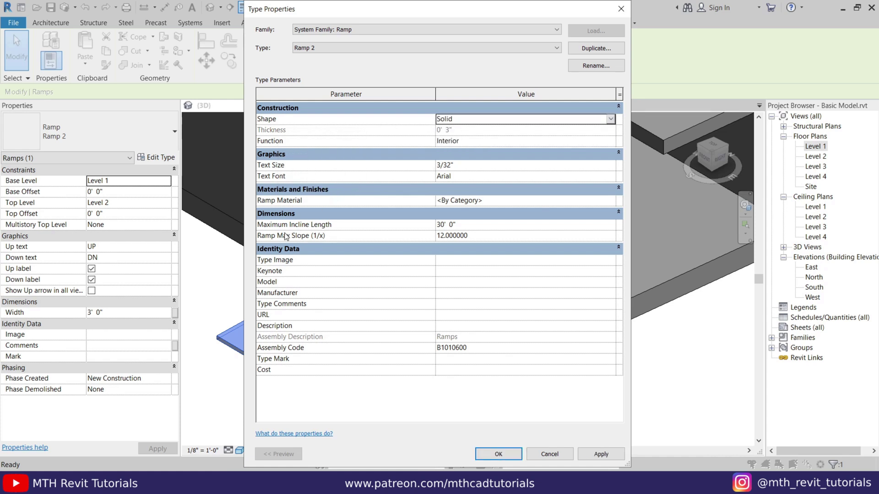
left_click(524, 236)
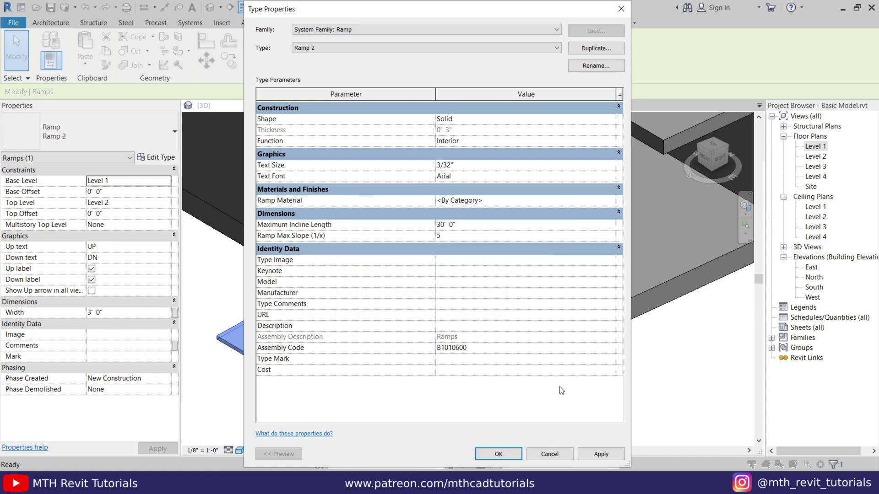
left_click(596, 456)
left_click_drag(339, 14, 544, 28)
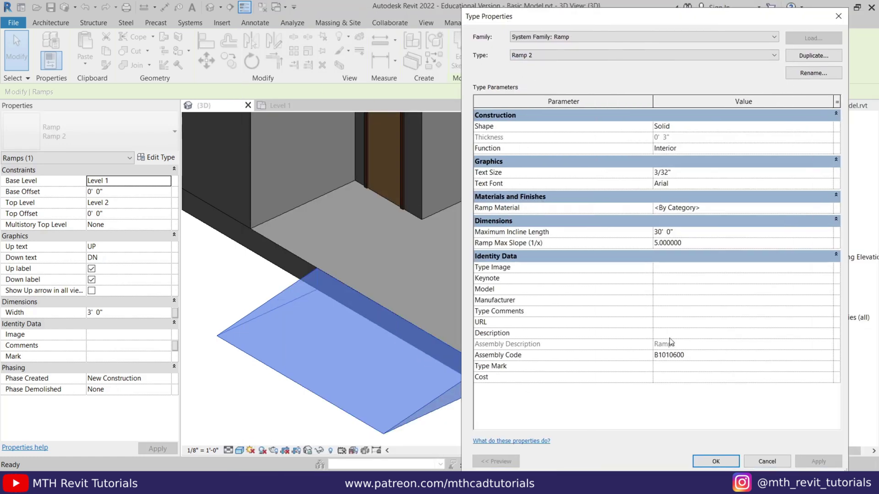
left_click(713, 462)
Step: Look over the updated ramp in 3D, then open the Level 1 floor plan
key("Escape")
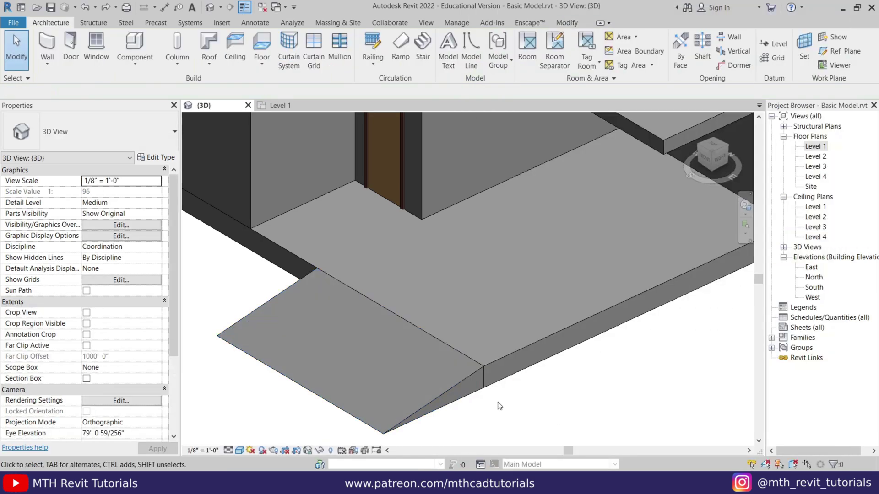
middle_click_drag(447, 396, 467, 389, "shift")
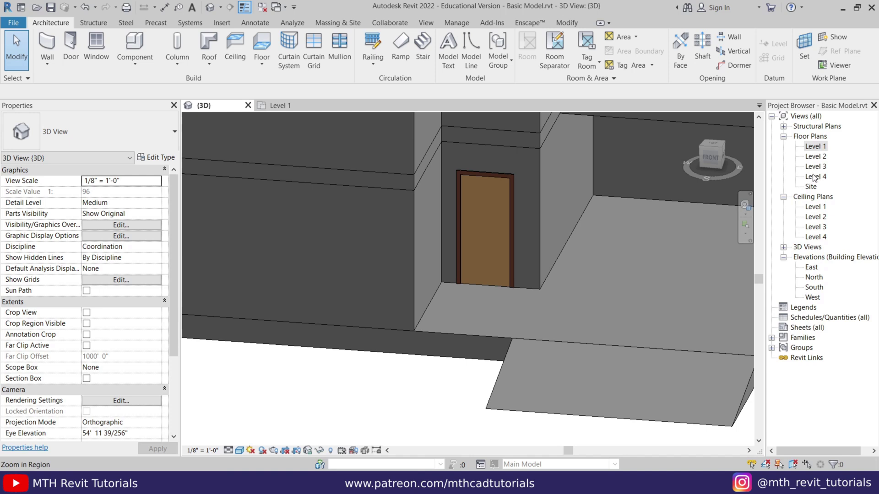
double_click(811, 149)
Step: Draw a three-riser stair run below the front wall, topping out at Level 2
middle_click_drag(433, 262, 470, 224)
scroll(294, 302, "up", 4)
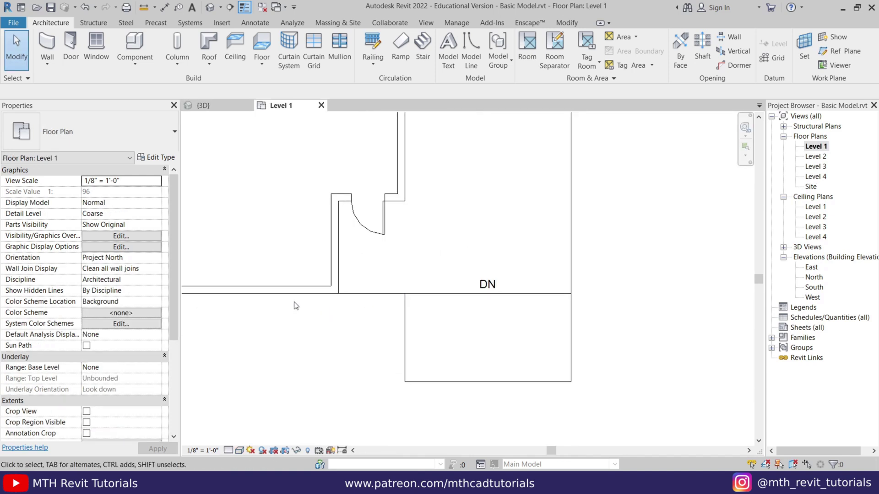
left_click(422, 51)
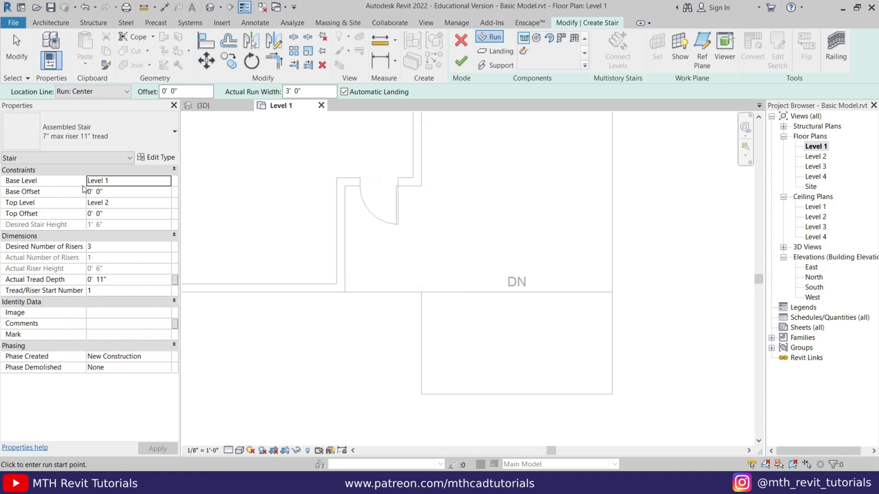
left_click(169, 201)
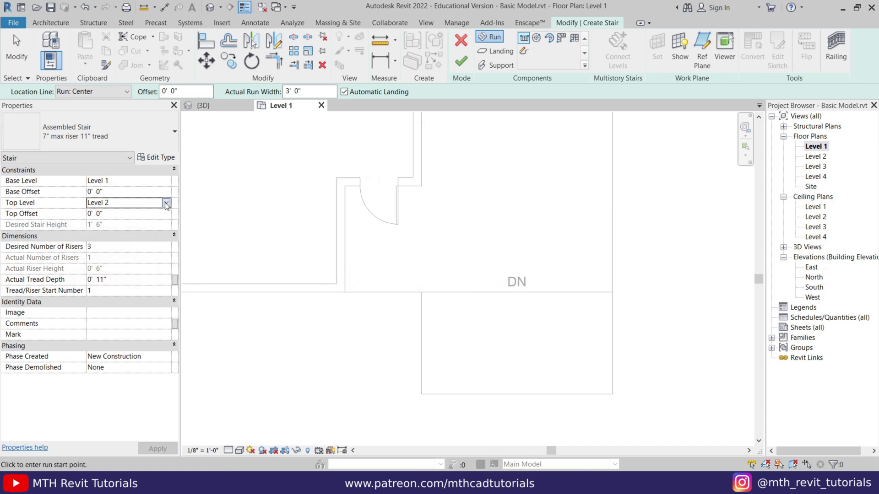
left_click(168, 202)
left_click(105, 233)
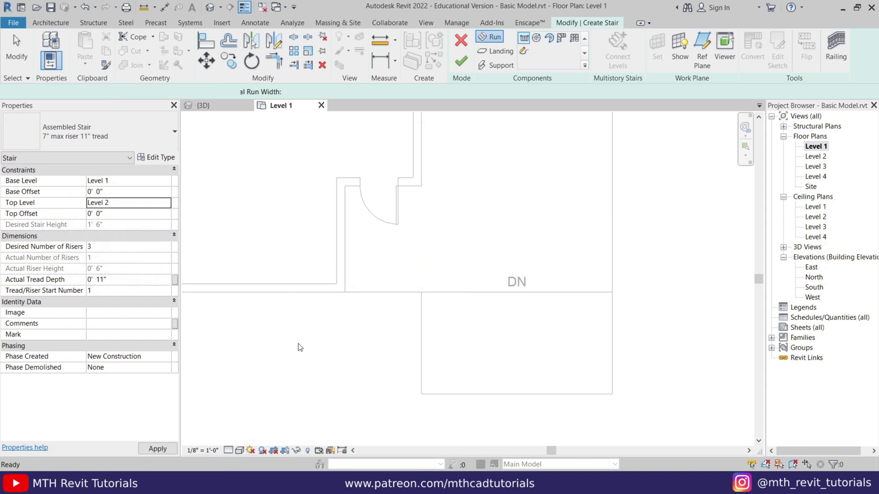
left_click(379, 392)
left_click(380, 371)
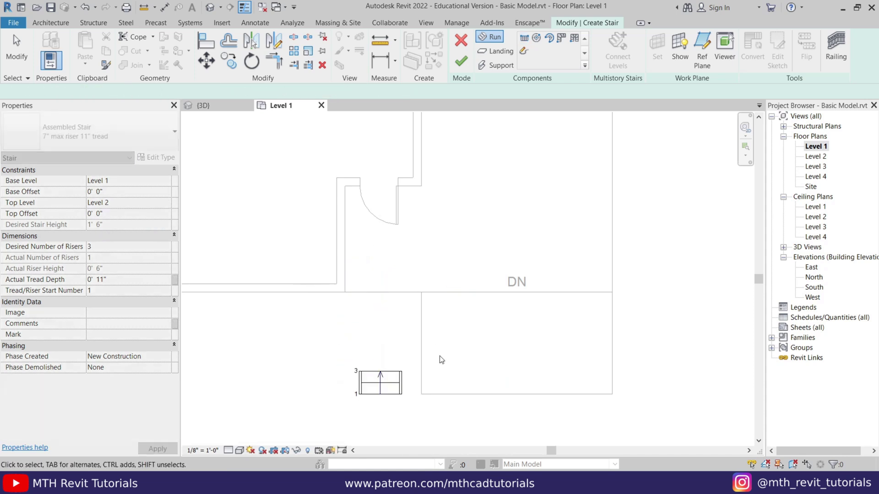
Step: Select the new stair run and convert it to a custom sketch-based run
right_click(404, 170)
left_click(416, 176)
right_click(457, 235)
left_click(468, 241)
scroll(373, 403, "up", 3)
middle_click_drag(420, 328, 416, 346)
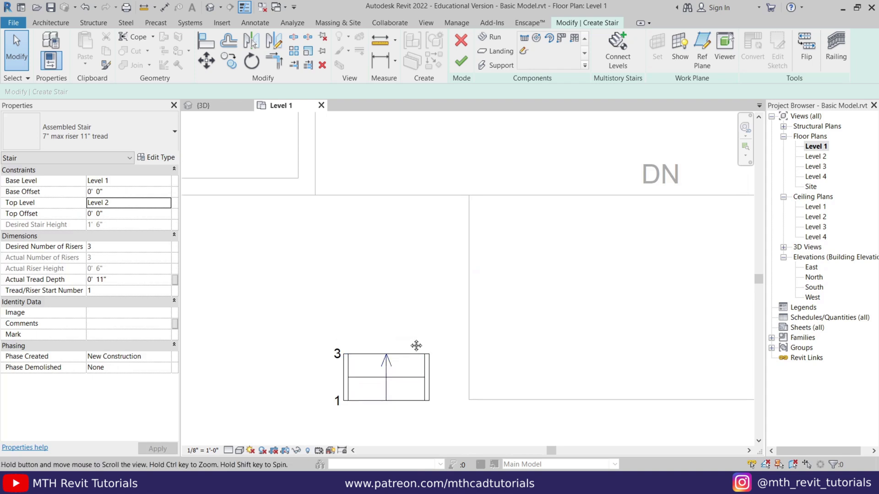
scroll(385, 359, "down", 2)
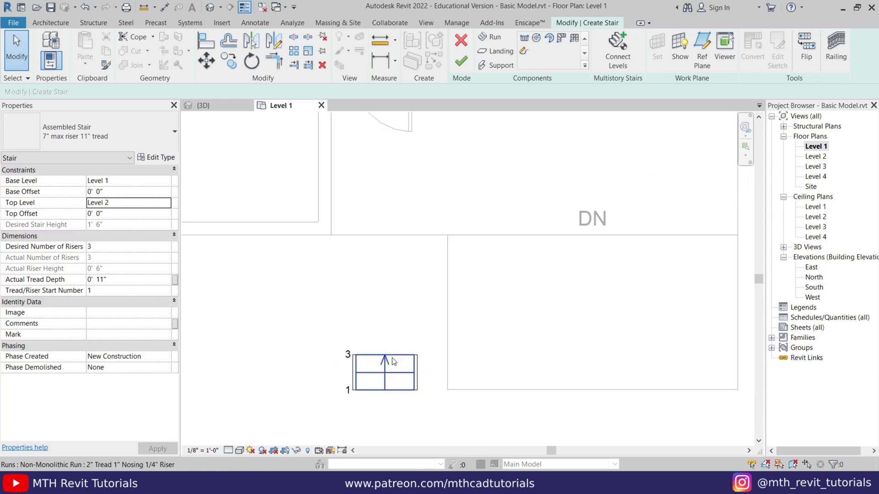
left_click(393, 361)
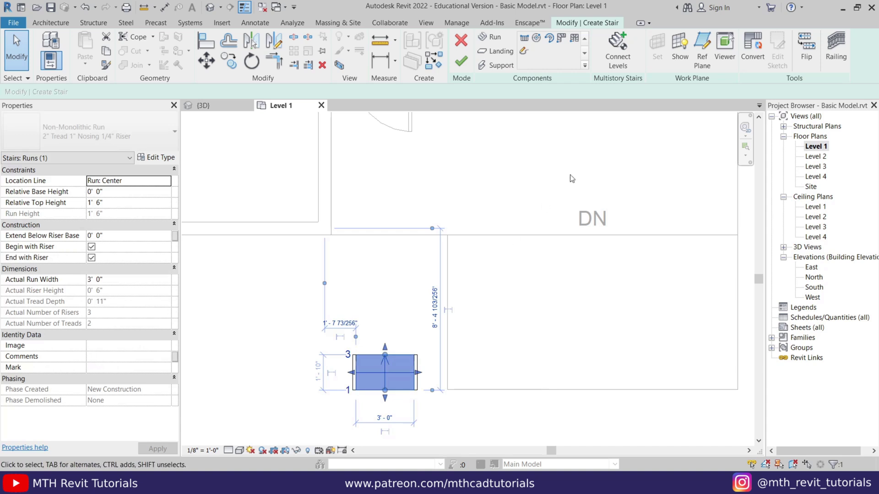
left_click(754, 58)
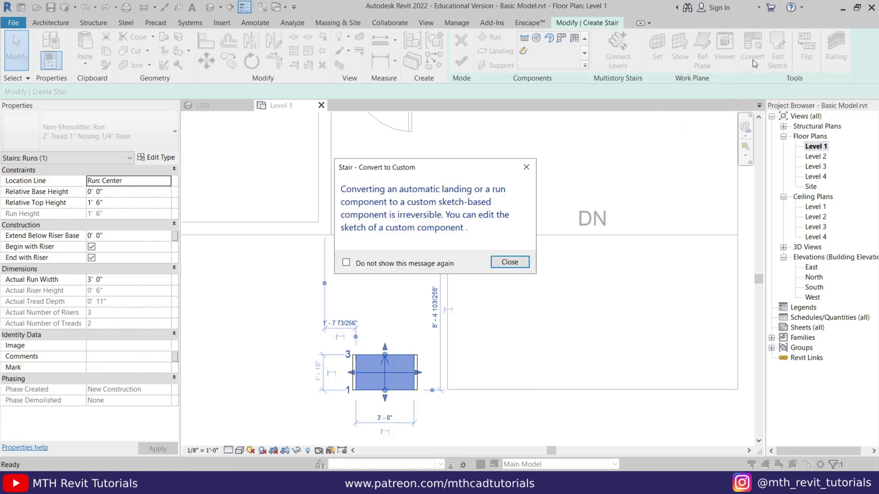
Step: In the run's sketch, move the right boundary to the ramp edge and the left boundary to the wall
left_click(508, 263)
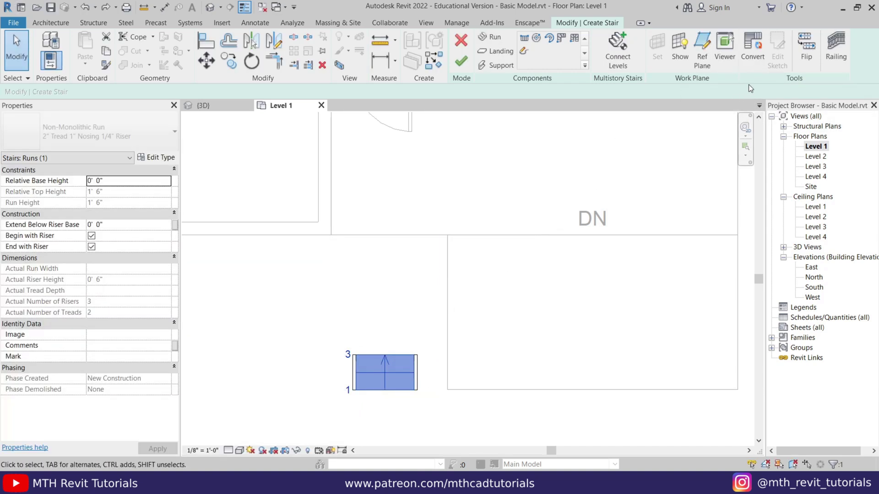
left_click(775, 64)
left_click_drag(414, 377, 448, 377)
left_click_drag(356, 367, 337, 367)
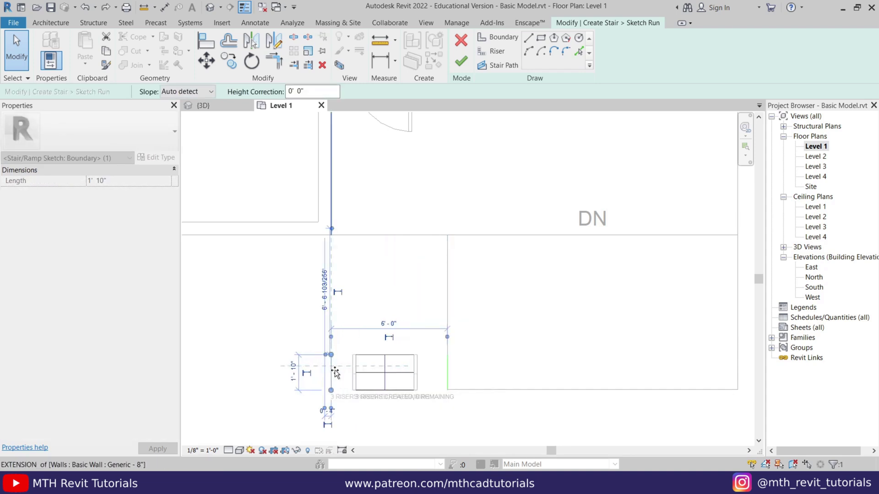
left_click(343, 261)
Step: Move the top riser onto the wall line and trim it into a corner with the left boundary
left_click(403, 355)
left_click(402, 354)
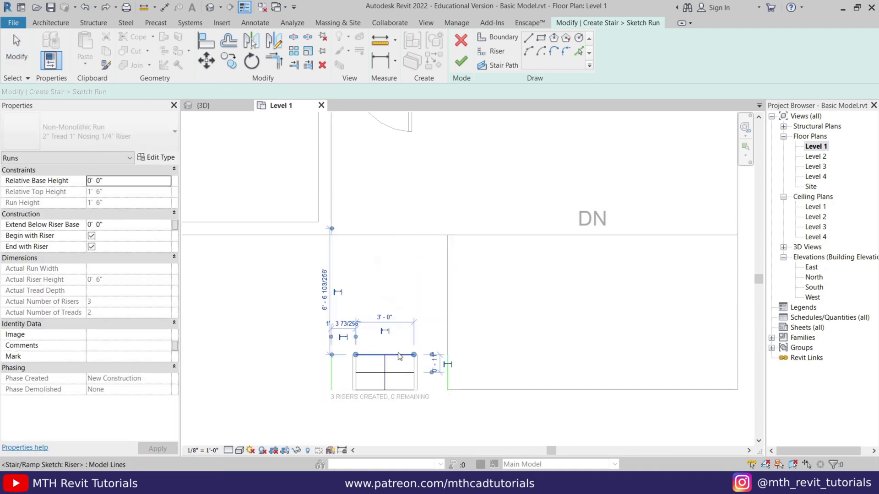
left_click(207, 66)
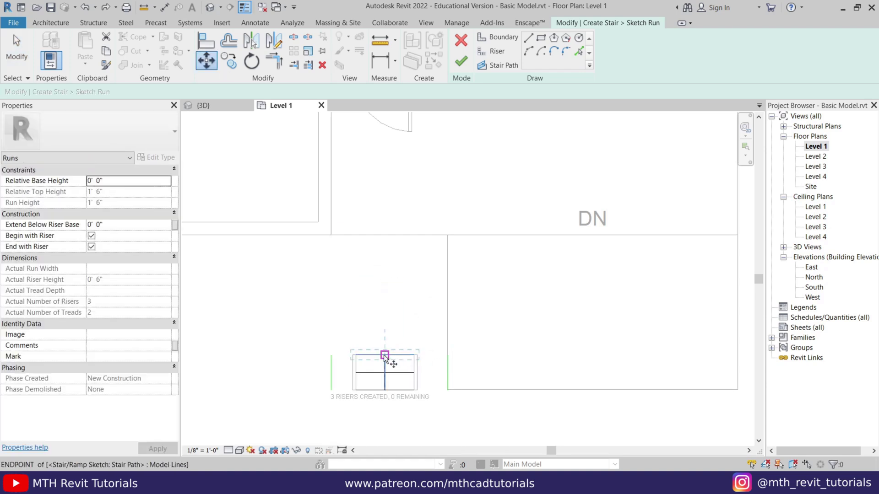
left_click(383, 355)
left_click(384, 235)
left_click(410, 308)
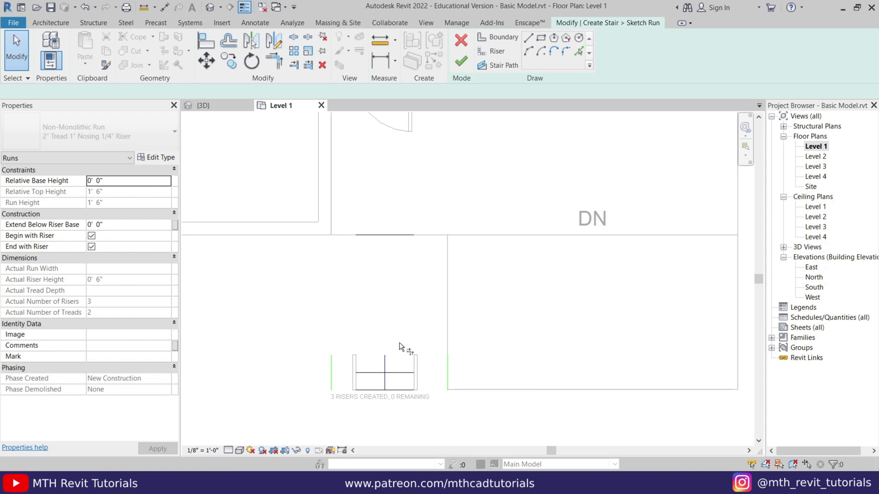
key("t")
key("r")
left_click(360, 235)
left_click(328, 373)
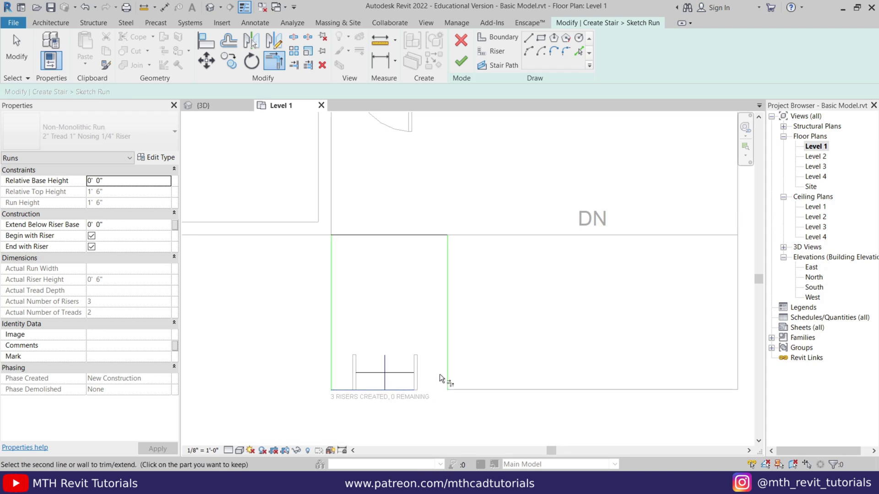
right_click(508, 265)
left_click(535, 270)
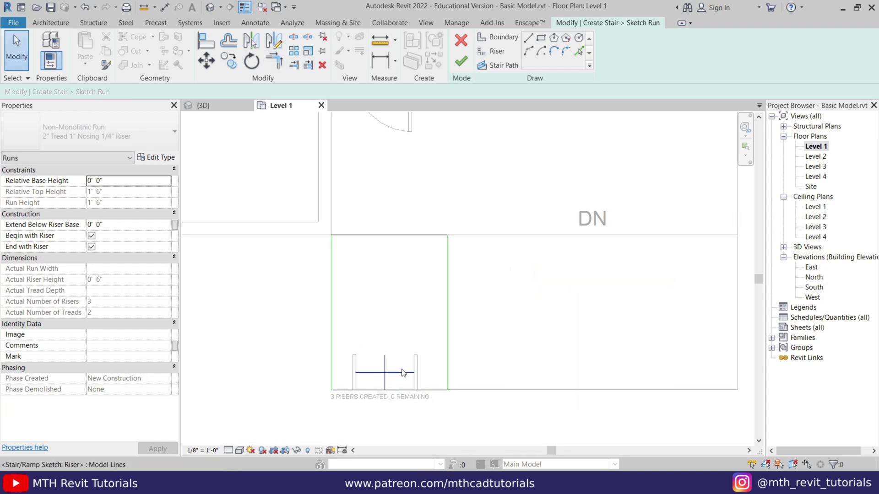
Step: Move the lower riser midway up the run and stretch it to the left boundary
left_click(402, 373)
left_click(206, 61)
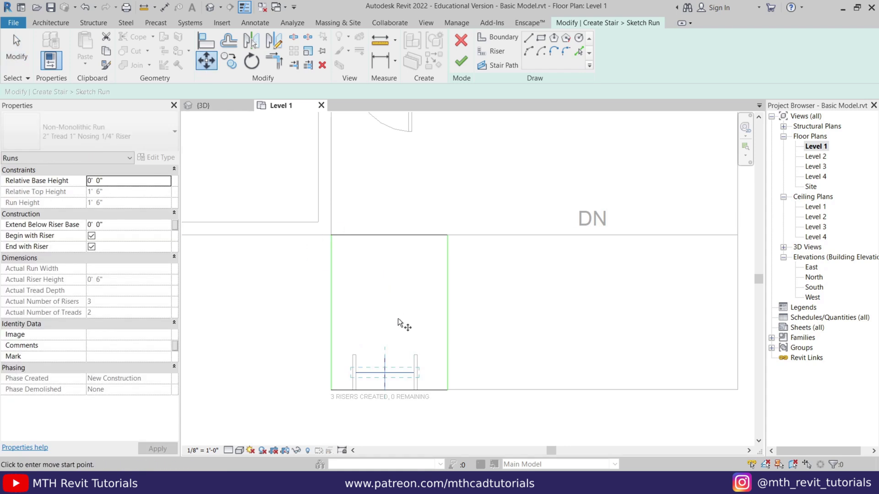
left_click(414, 373)
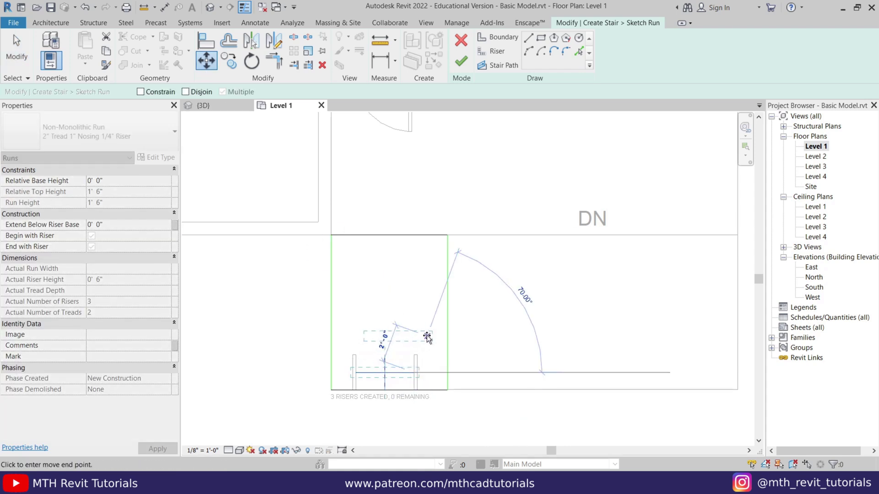
left_click(448, 313)
right_click(510, 299)
left_click(521, 299)
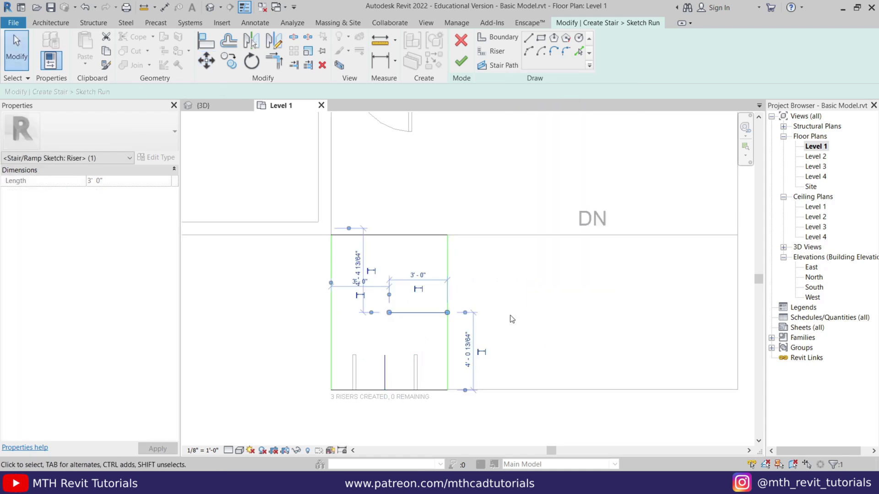
left_click(505, 318)
left_click(402, 315)
left_click_drag(389, 313, 331, 313)
left_click(357, 346)
Step: Extend the stair path up to the top riser and finish the run sketch
left_click(384, 368)
left_click_drag(384, 355, 385, 234)
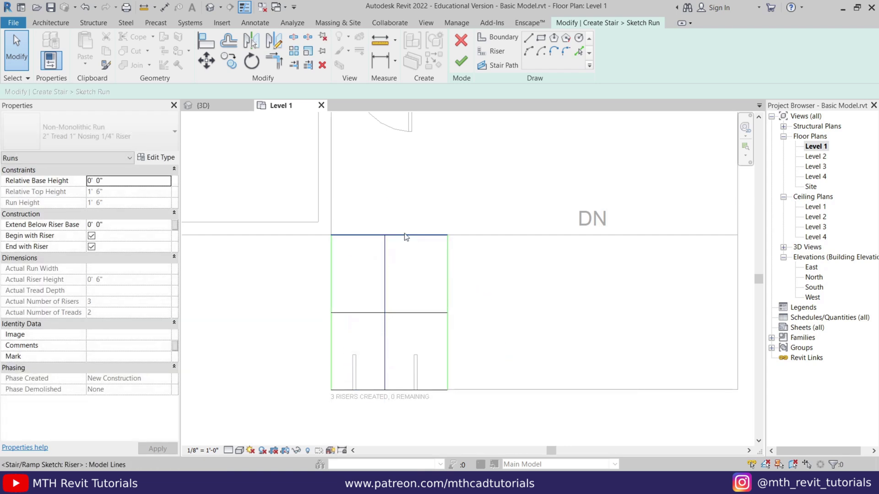
left_click(459, 62)
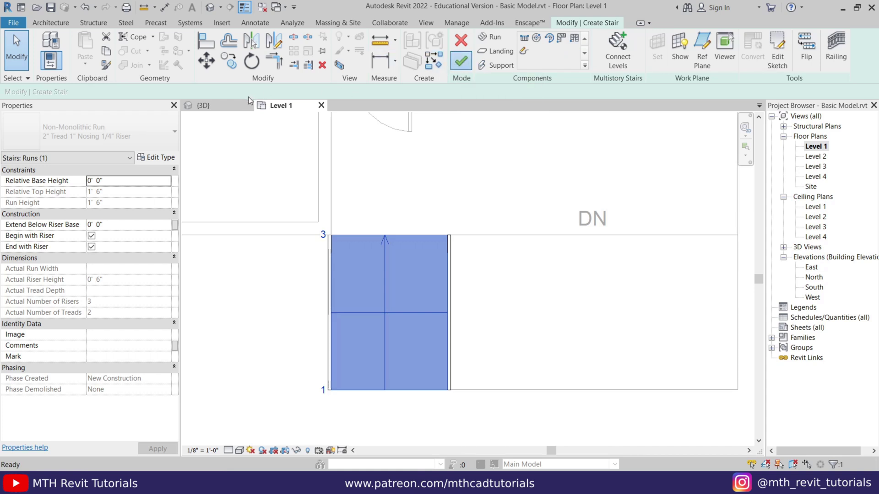
Step: Finish the stair and delete its railings in the 3D view
left_click(461, 61)
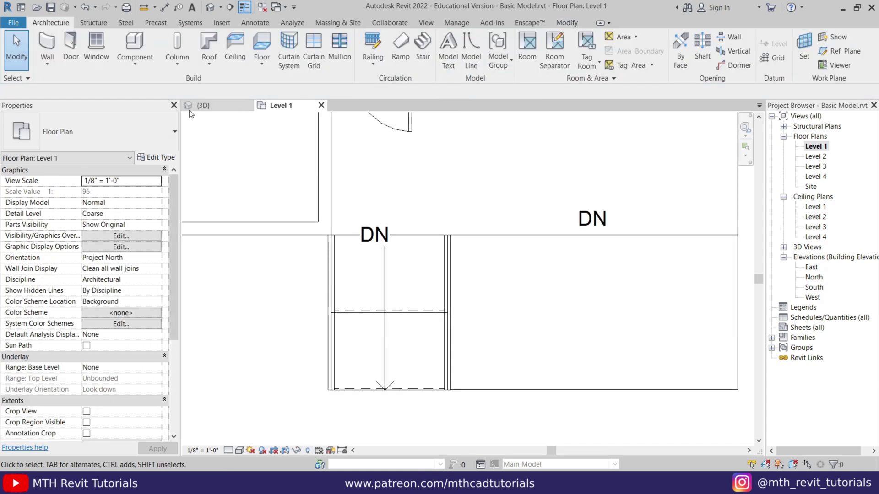
left_click(190, 108)
middle_click_drag(418, 309, 428, 335, "shift")
scroll(366, 314, "up", 2)
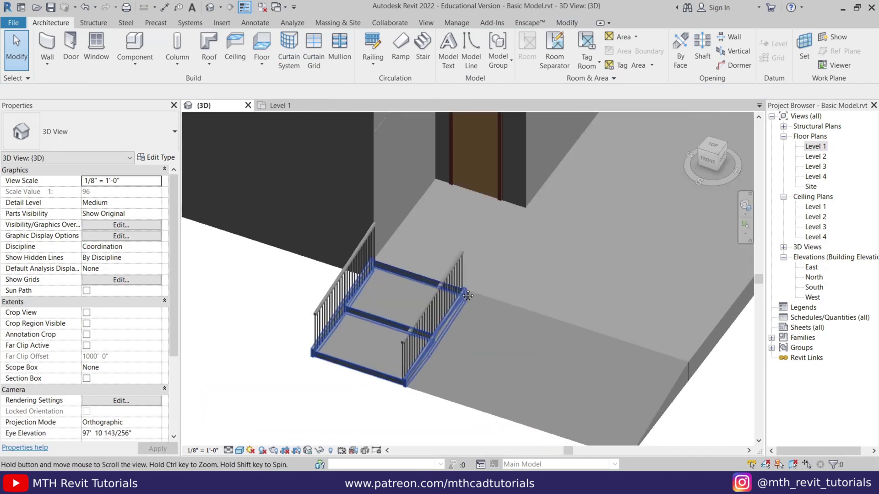
left_click(415, 334)
key("Delete")
Step: Set the stair type's Right Support and Left Support both to None
middle_click_drag(319, 308, 411, 328, "shift")
left_click(396, 309)
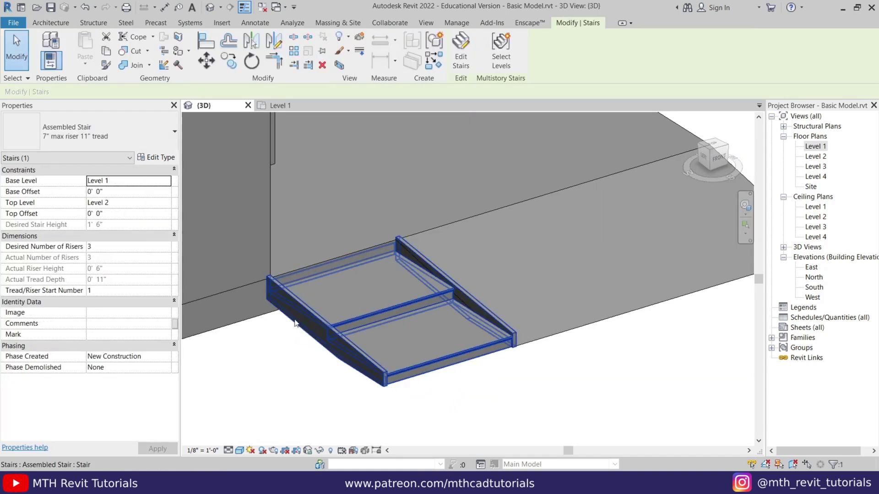
left_click(156, 158)
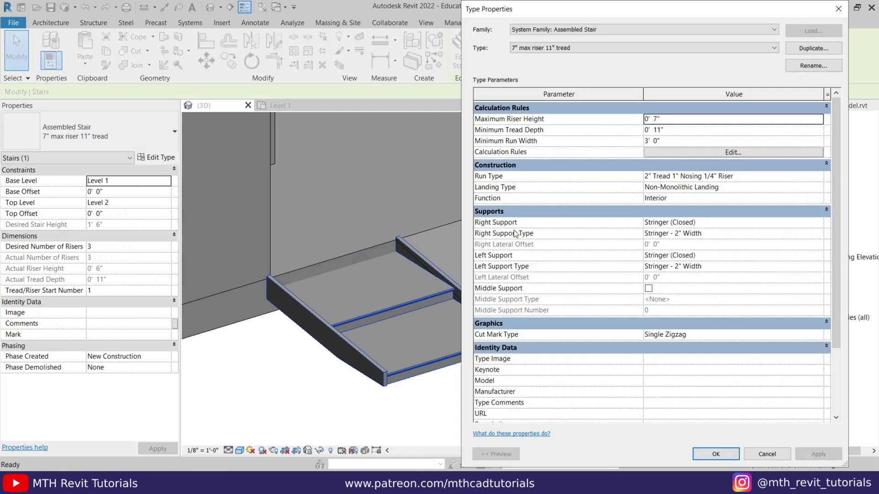
left_click(817, 222)
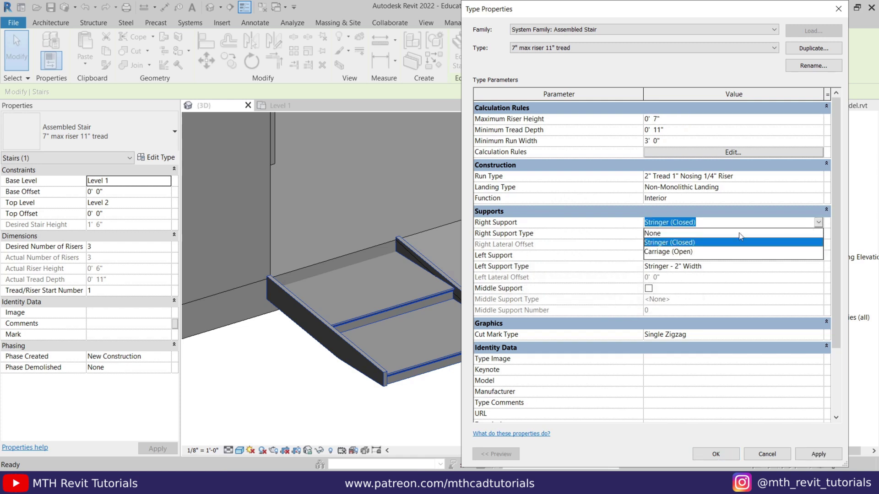
left_click(673, 234)
left_click(812, 255)
left_click(819, 256)
left_click(681, 270)
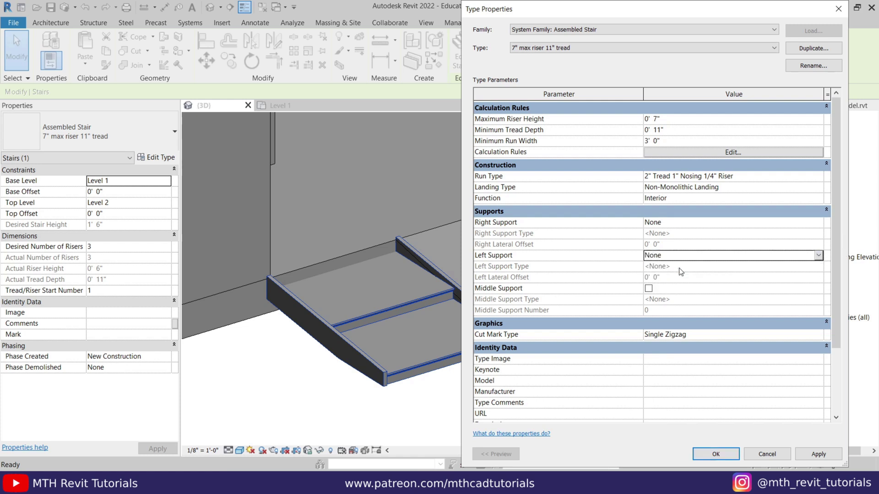
left_click(810, 453)
left_click(705, 455)
left_click(326, 397)
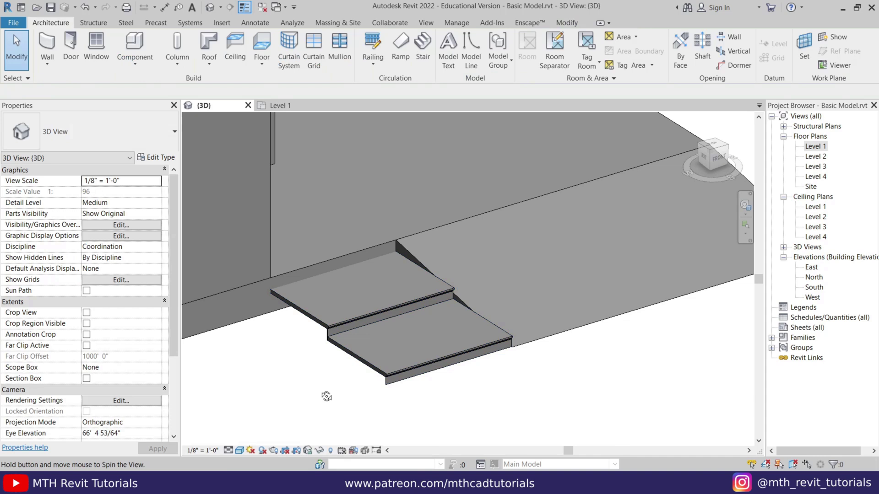
Step: Look over the finished stair in 3D, then open the Level 1 floor plan
middle_click_drag(326, 396, 377, 361, "shift")
middle_click_drag(627, 236, 382, 339)
scroll(438, 304, "down", 2)
scroll(412, 302, "up", 2)
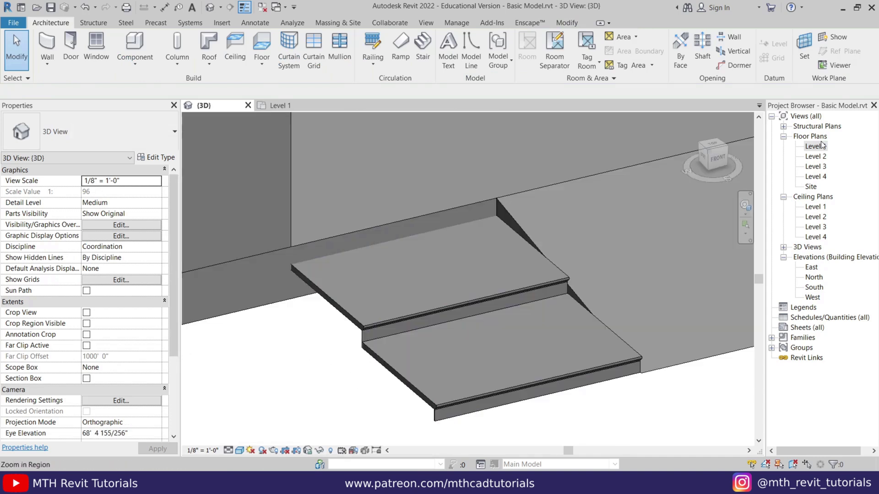
double_click(816, 146)
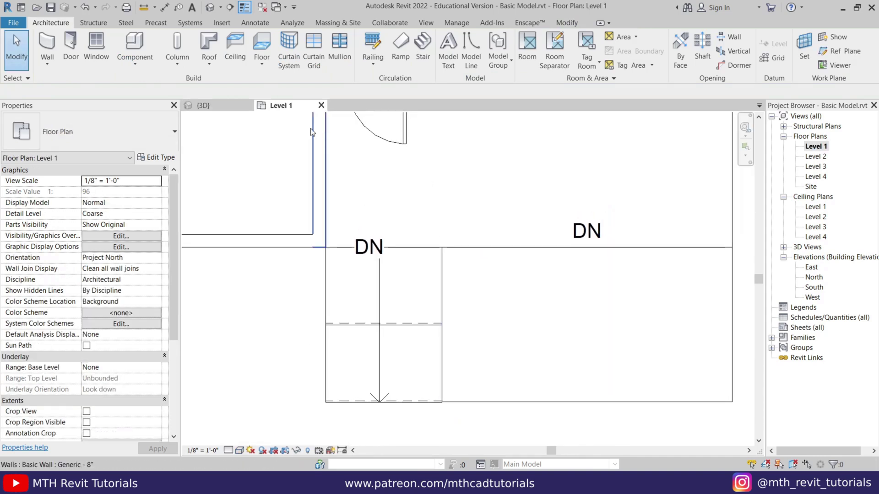
Step: Draw a wall down the stair's left side, located by its interior finish face
left_click(48, 46)
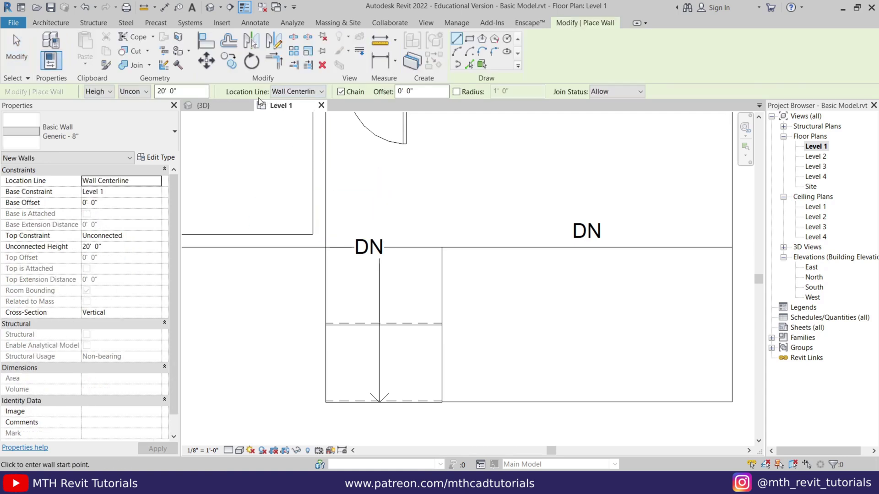
left_click(291, 92)
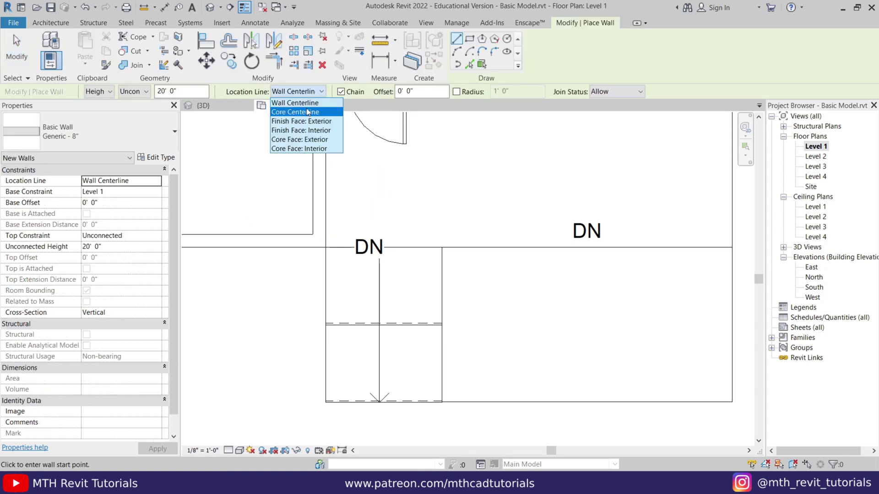
left_click(318, 131)
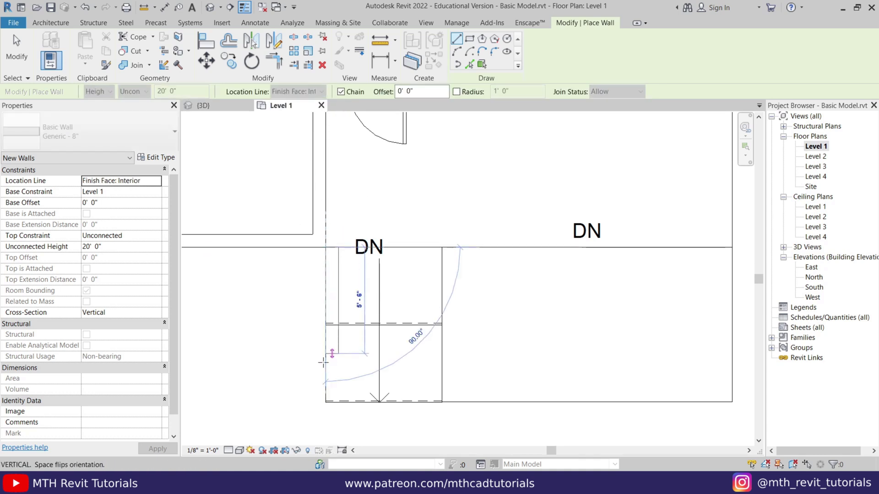
left_click(324, 403)
right_click(298, 295)
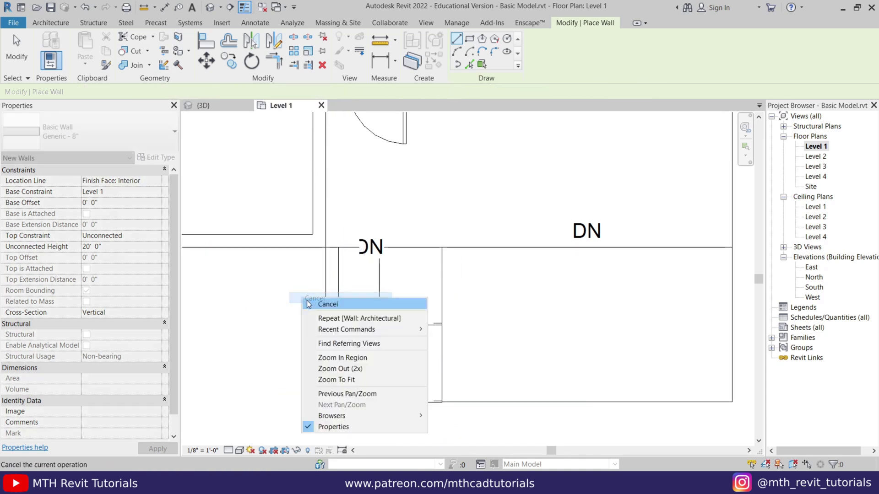
left_click(315, 304)
left_click(221, 104)
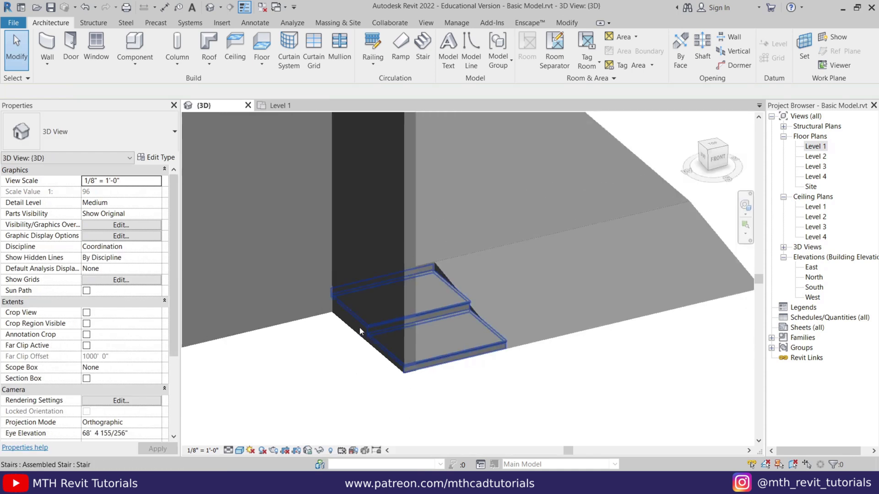
Step: Select the wall beside the stair from a left-side view and switch to hidden-line style
scroll(359, 290, "down", 3)
left_click(704, 157)
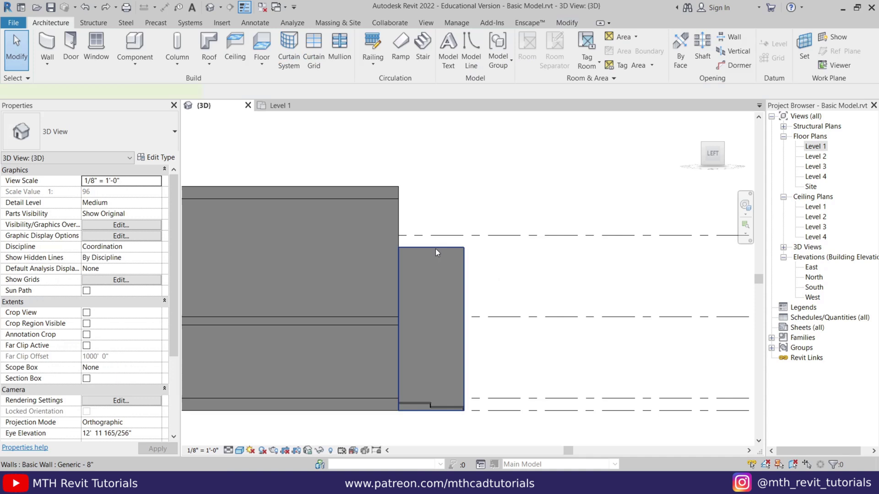
left_click(435, 251)
middle_click_drag(579, 338, 574, 267)
scroll(451, 316, "up", 3)
middle_click_drag(423, 307, 425, 314)
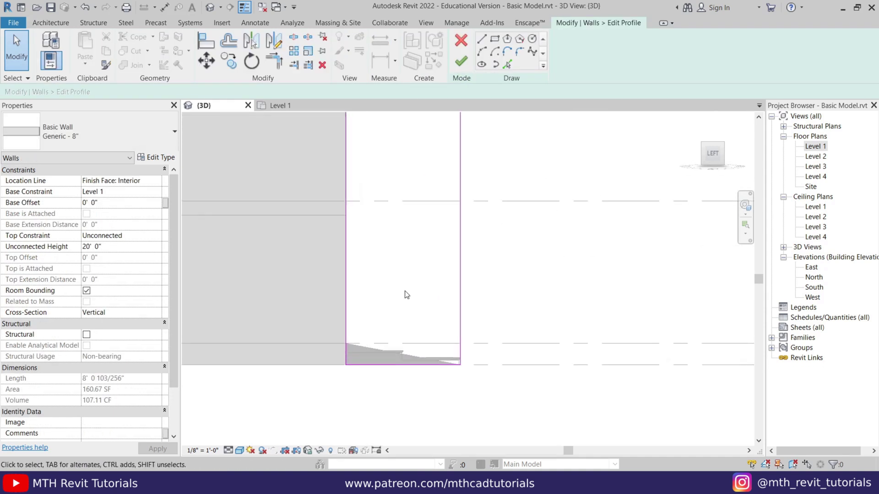
left_click(246, 452)
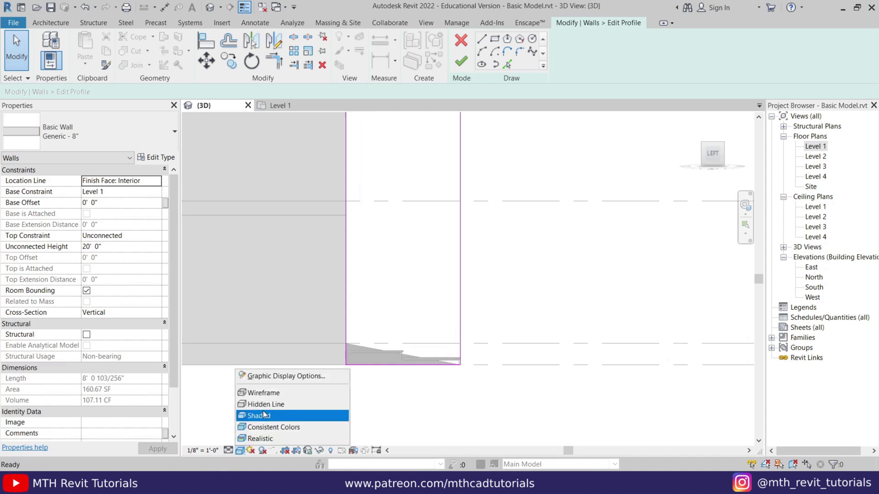
left_click(316, 404)
scroll(403, 338, "down", 2)
Step: Replace three of the wall's profile lines with the stair's riser, horizontal and left edges
left_click_drag(517, 130, 320, 249)
key("Delete")
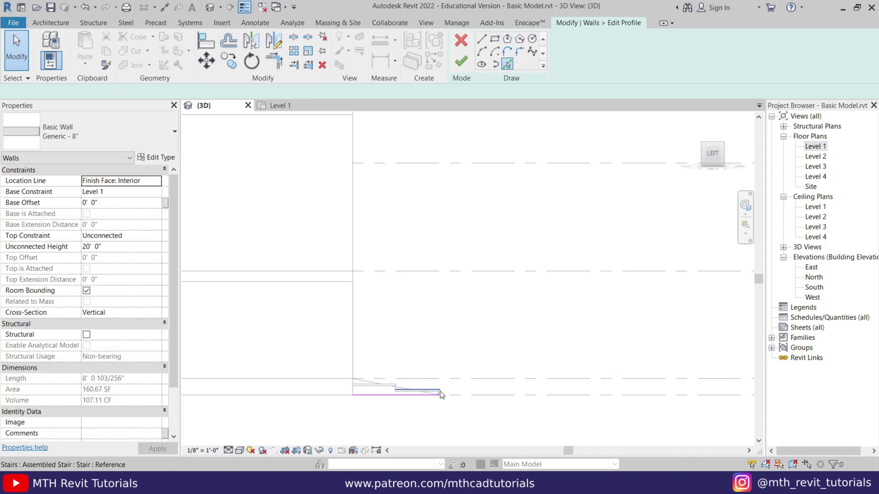
scroll(438, 393, "up", 9)
left_click(453, 367)
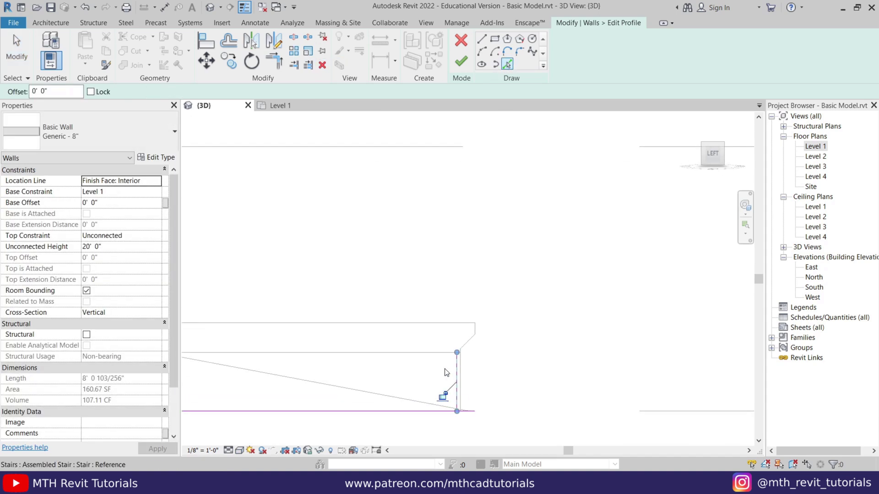
middle_click_drag(446, 372, 320, 345)
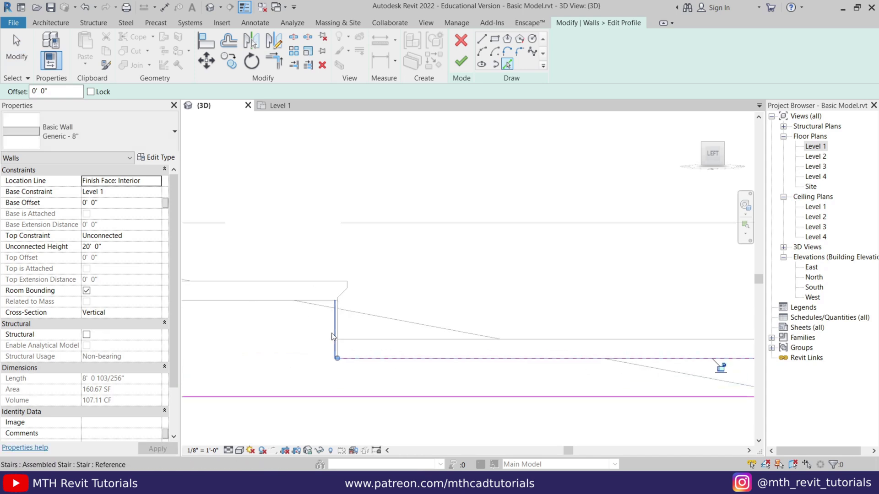
left_click(308, 302)
scroll(256, 340, "down", 2)
mouse_move(256, 340)
middle_mouse_down()
mouse_move(512, 333)
mouse_move(255, 352)
middle_mouse_up()
left_click(265, 338)
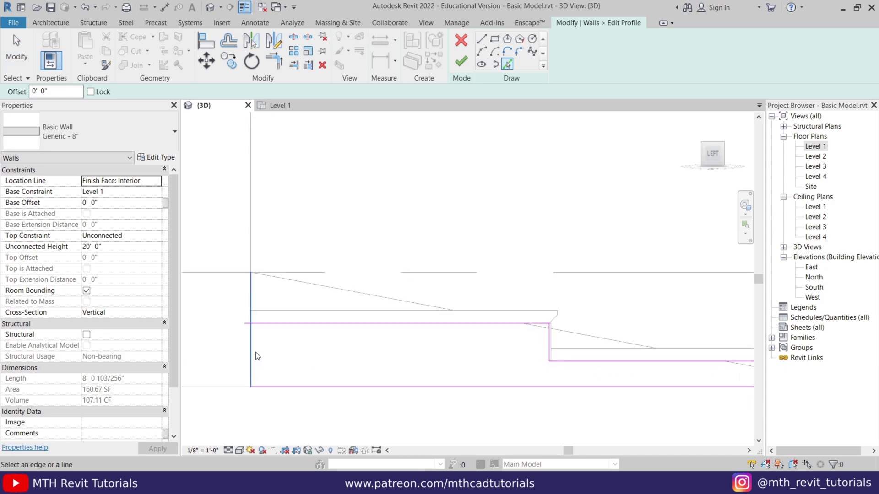
key("Escape")
Step: Trim the vertical edge to the bottom line to close the stepped profile, then finish editing
scroll(329, 362, "down", 2)
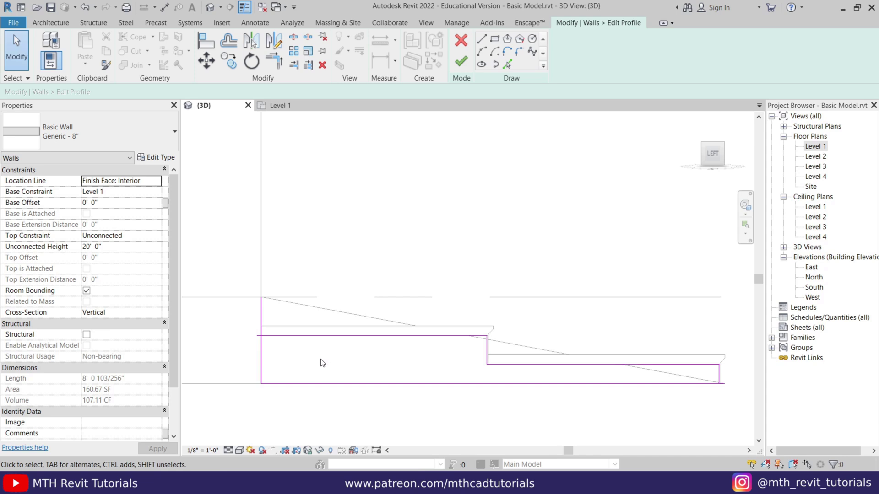
key("t")
key("r")
middle_click_drag(647, 366, 473, 352)
scroll(547, 367, "up", 4)
left_click(542, 359)
scroll(594, 345, "down", 3)
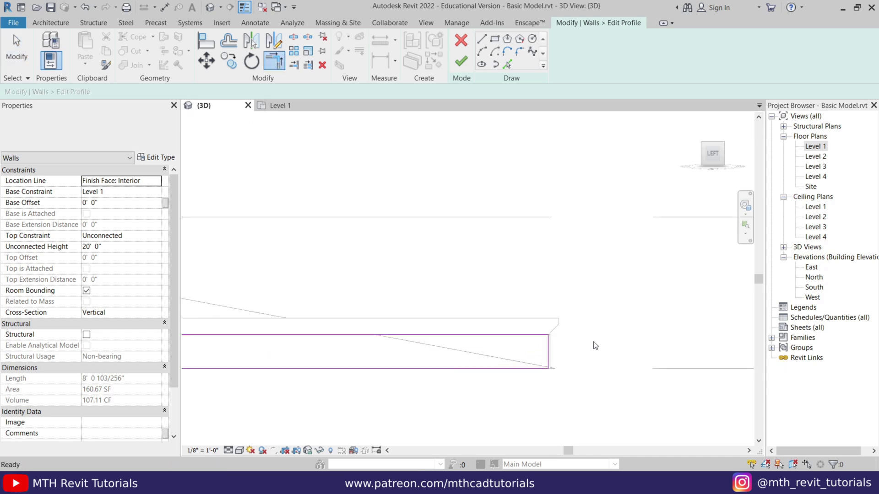
left_click(461, 60)
Step: Orbit to an isometric angle, deselect the wall and switch back to shaded display
scroll(494, 166, "down", 3)
middle_click_drag(479, 261, 389, 338, "shift")
left_click(405, 333)
key("s")
key("d")
scroll(453, 199, "up", 2)
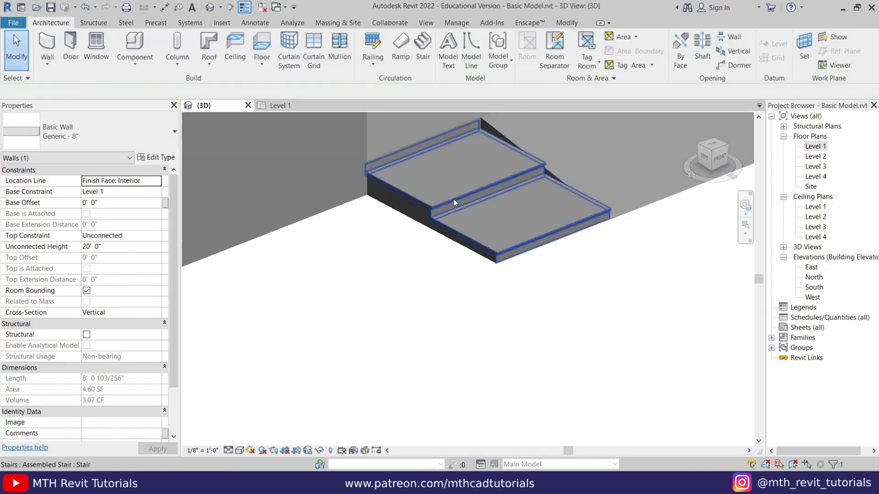
Step: In the Level 1 plan, mirror-copy the stair wall across an axis down the stair centre
middle_click_drag(453, 199, 419, 279)
middle_click_drag(458, 361, 406, 327, "shift")
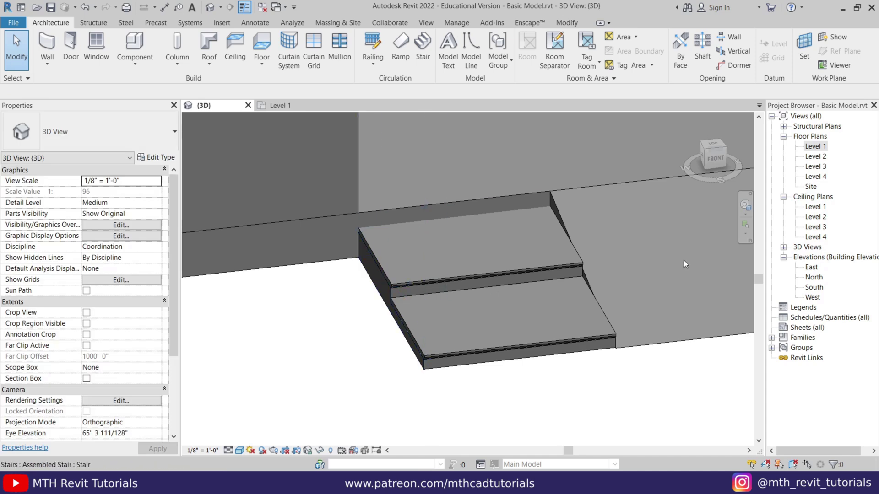
double_click(815, 146)
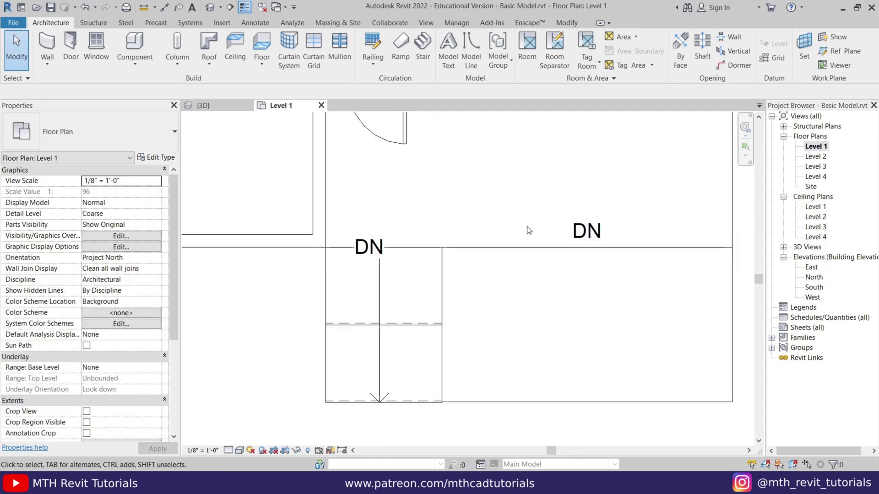
left_click_drag(272, 423, 348, 200)
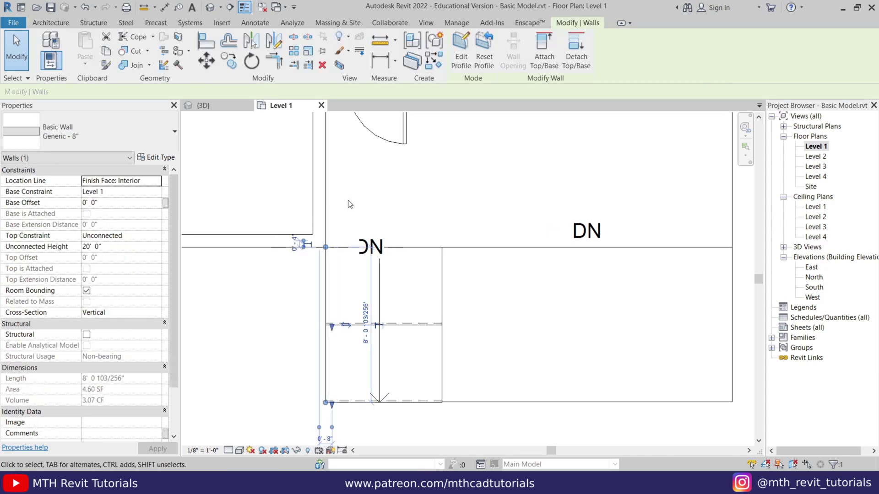
left_click(278, 44)
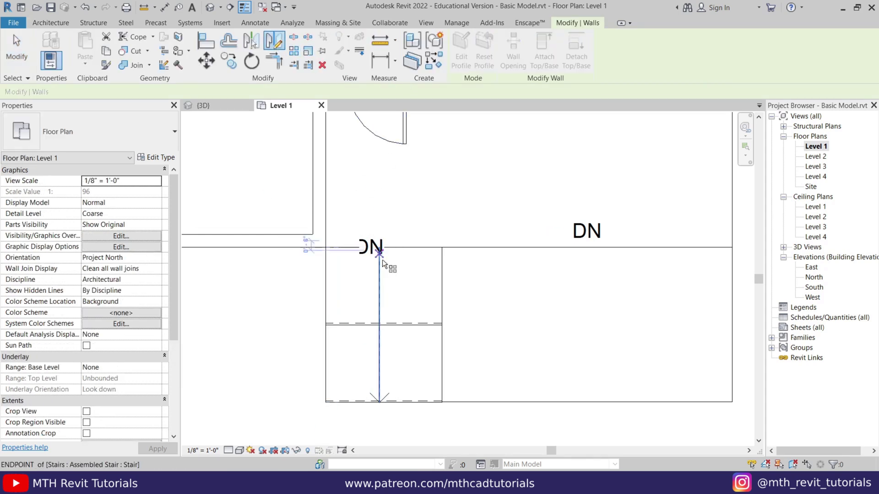
left_click(378, 279)
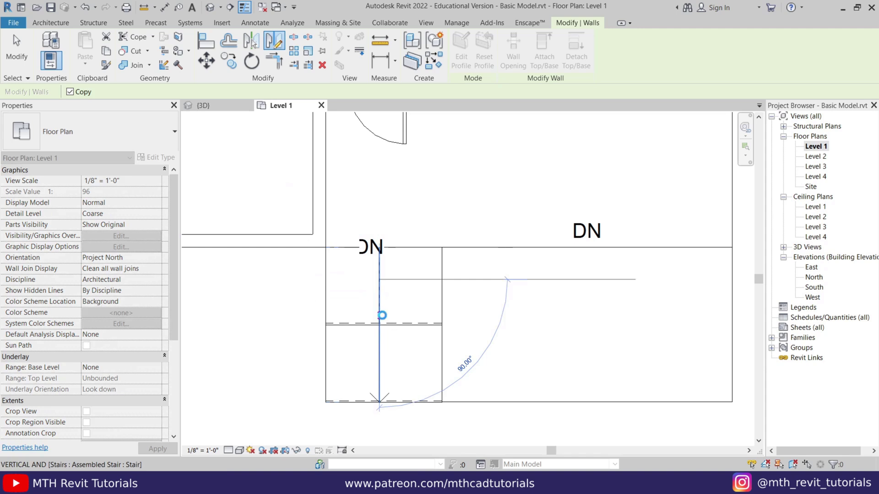
left_click(379, 320)
Step: Check both stair walls in the 3D view from several angles
left_click(203, 105)
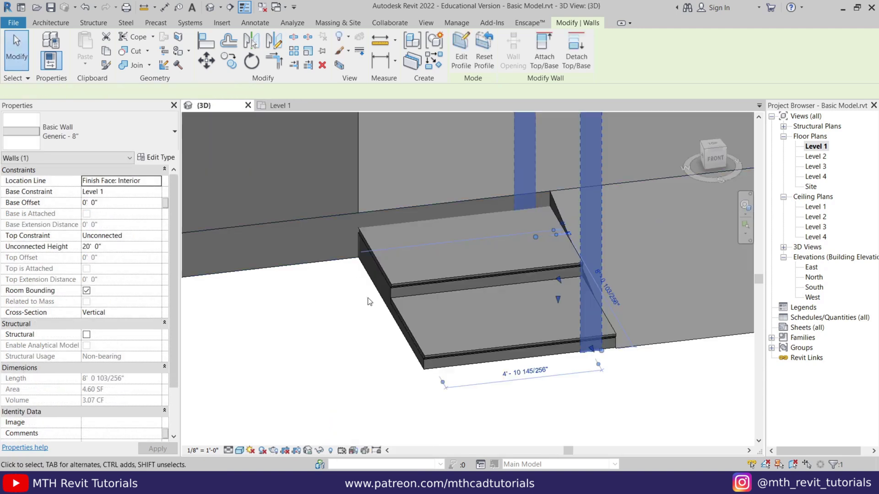
middle_click_drag(370, 302, 257, 284, "shift")
left_click(388, 380)
middle_click_drag(436, 369, 413, 287, "shift")
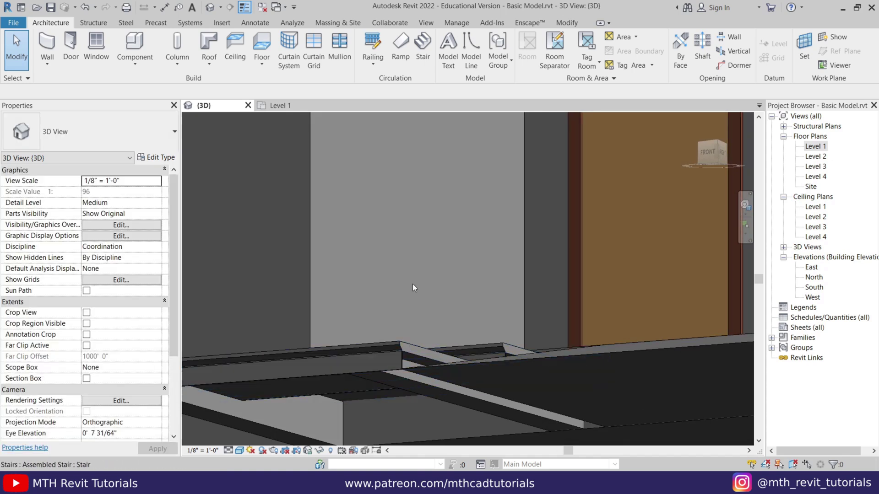
Step: Align the stair side wall to the stair edge and orbit around the stair and ramp to check it
left_click(566, 22)
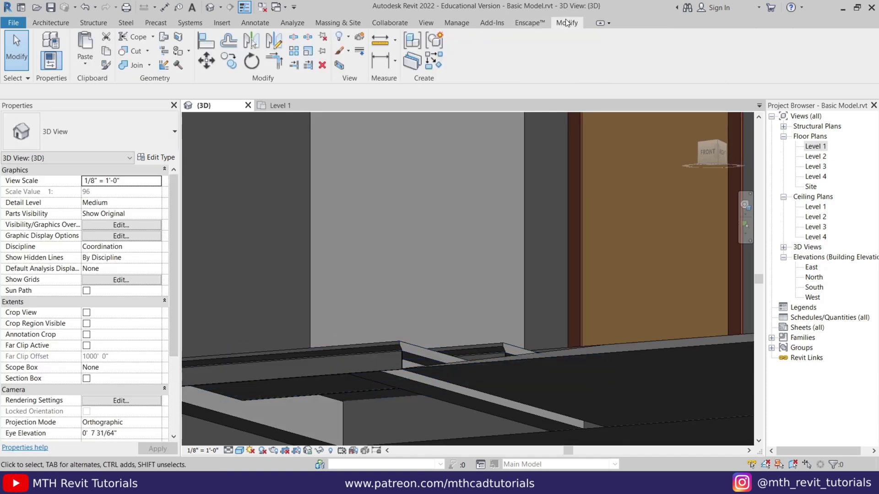
left_click(202, 46)
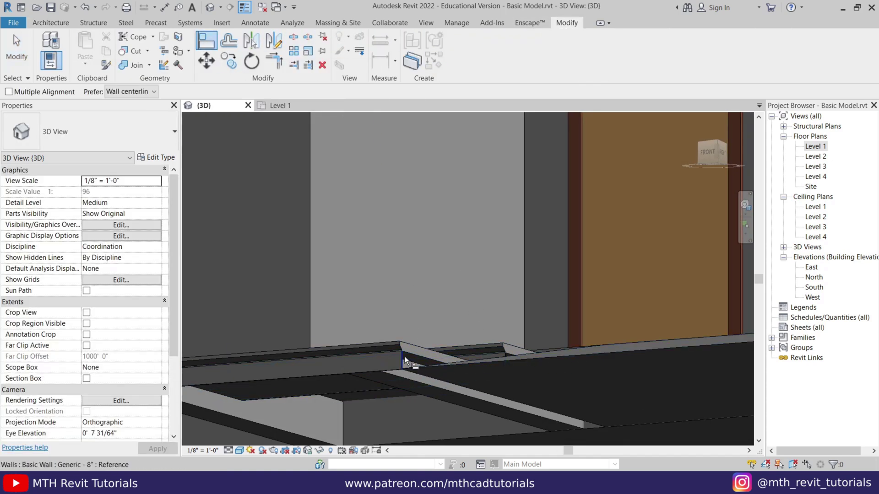
scroll(405, 356, "up", 2)
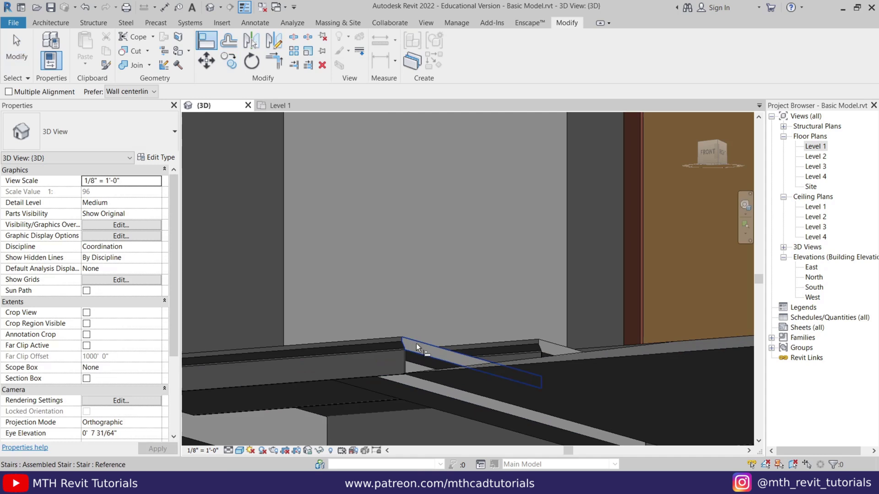
left_click(405, 381)
key("Escape")
key("Escape")
scroll(355, 302, "down", 3)
middle_click_drag(377, 341, 353, 428, "shift")
middle_click_drag(332, 295, 300, 266, "shift")
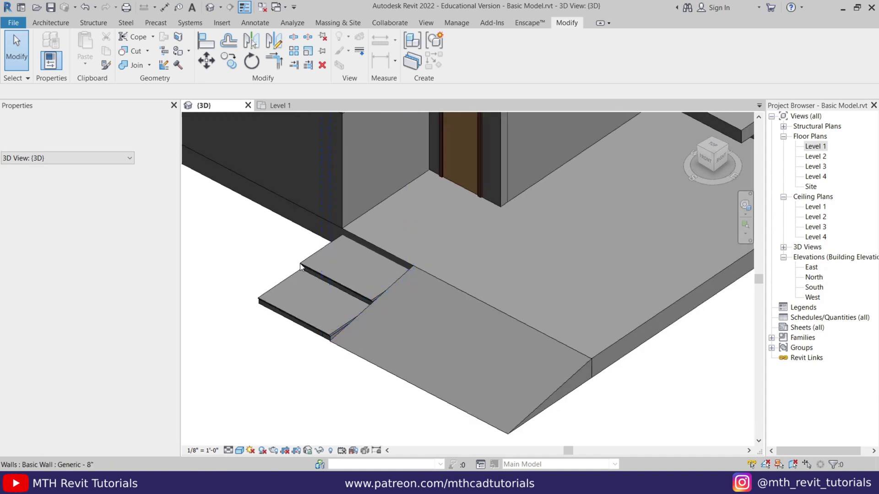
middle_click_drag(347, 281, 365, 360, "shift")
scroll(362, 354, "down", 4)
middle_click_drag(422, 337, 362, 383)
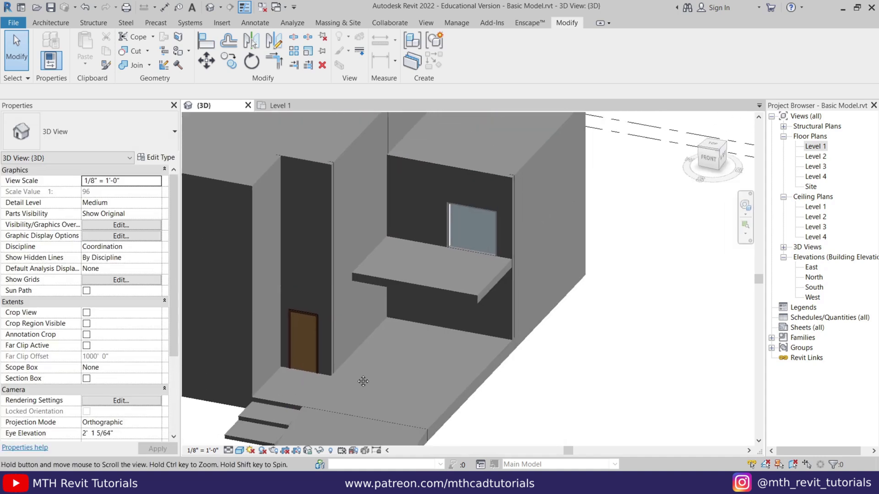
scroll(399, 306, "up", 3)
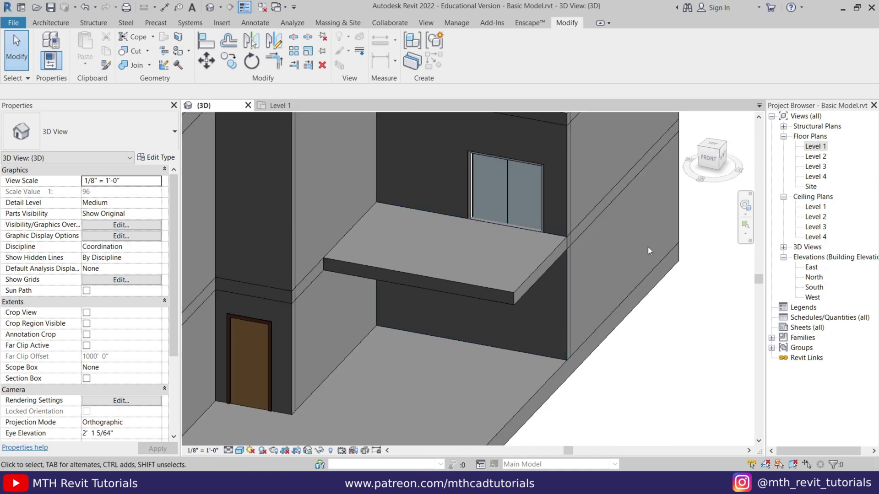
Step: Open the Level 2 floor plan and pan it up and left
double_click(815, 156)
scroll(446, 234, "up", 5)
middle_click_drag(484, 321, 431, 248)
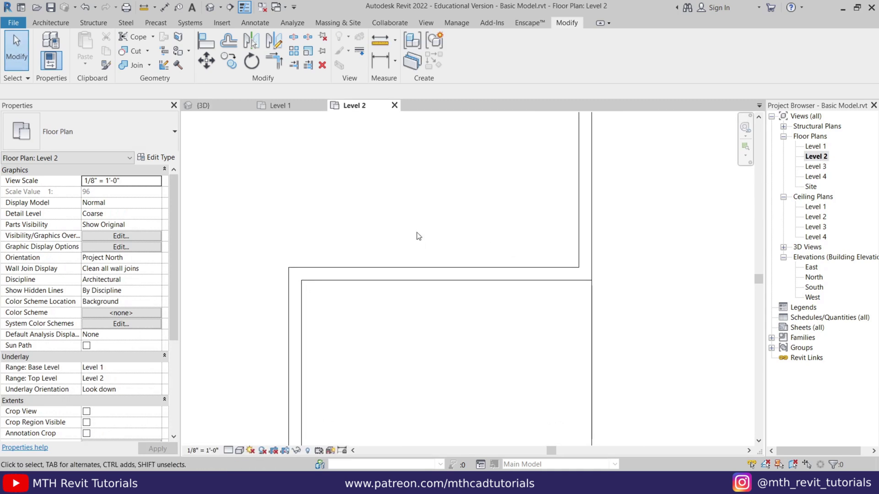
Step: Duplicate the Storefront curtain wall type as a new type named 'Wood Slats'
left_click(57, 17)
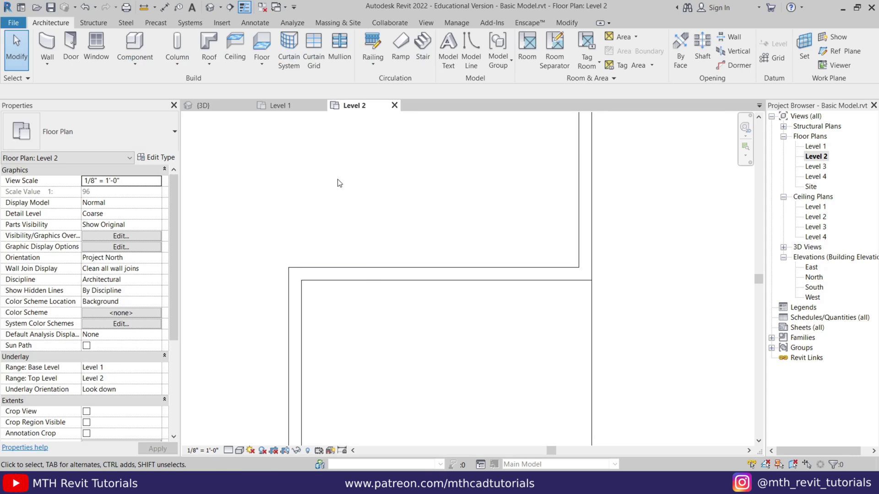
left_click(48, 48)
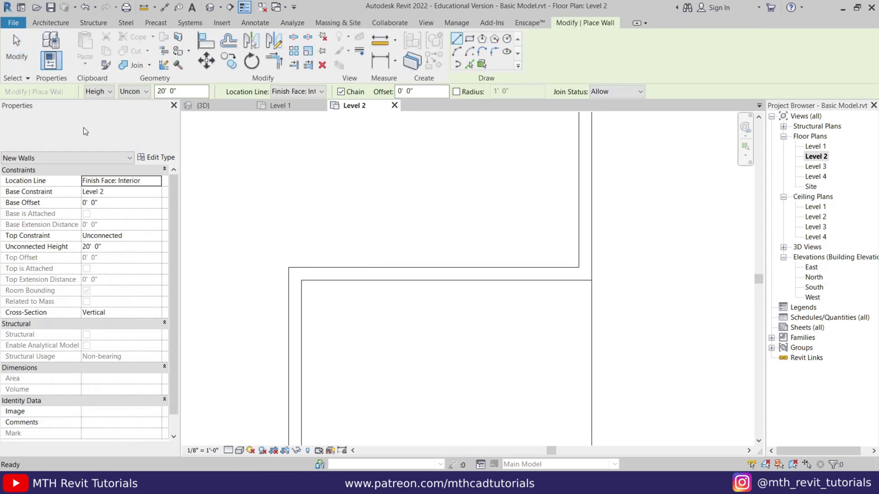
left_click(85, 132)
scroll(68, 219, "down", 3)
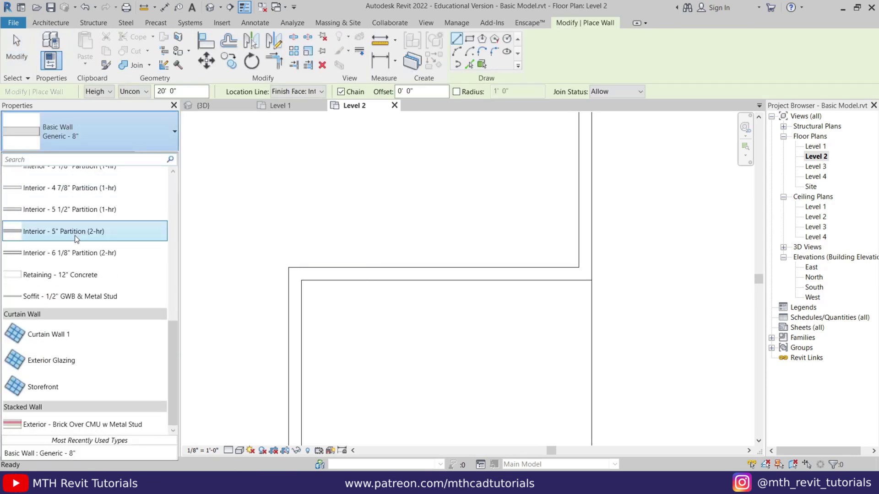
left_click(44, 387)
left_click(156, 158)
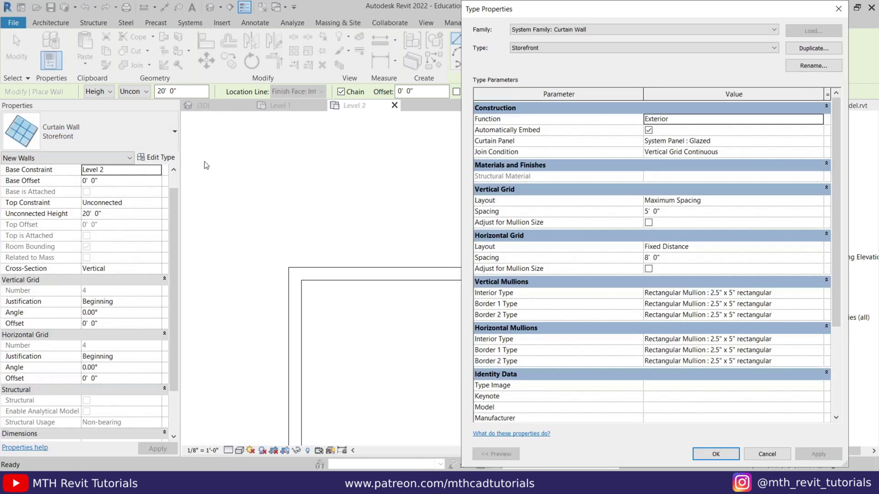
left_click(819, 49)
type("Wood Slats")
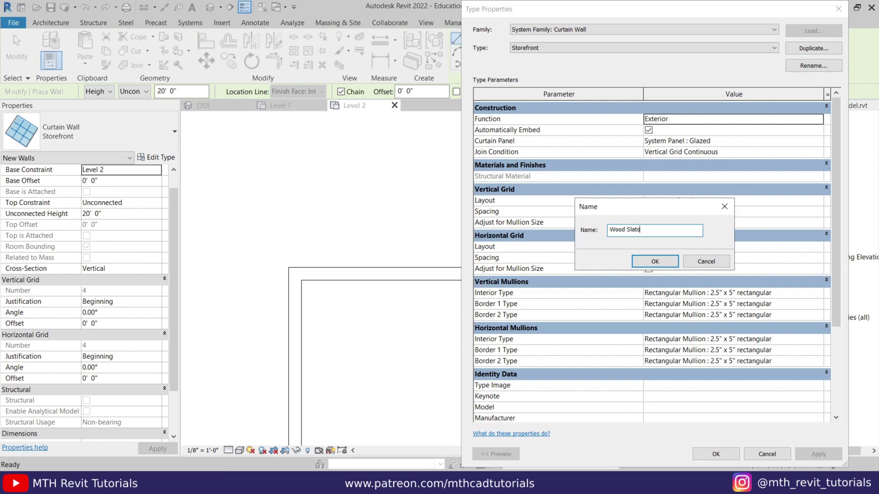
left_click(659, 267)
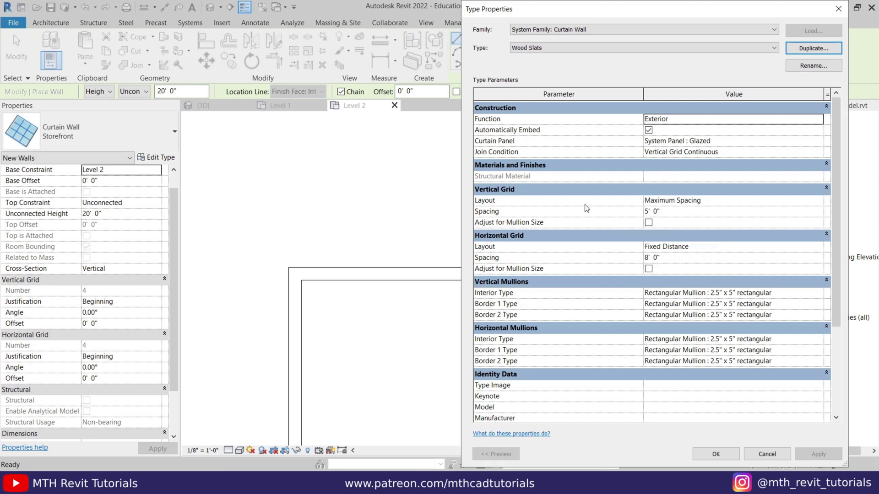
Step: Set the vertical grid to Fixed Distance at 5" spacing and the horizontal grid to None
left_click(819, 200)
left_click(818, 200)
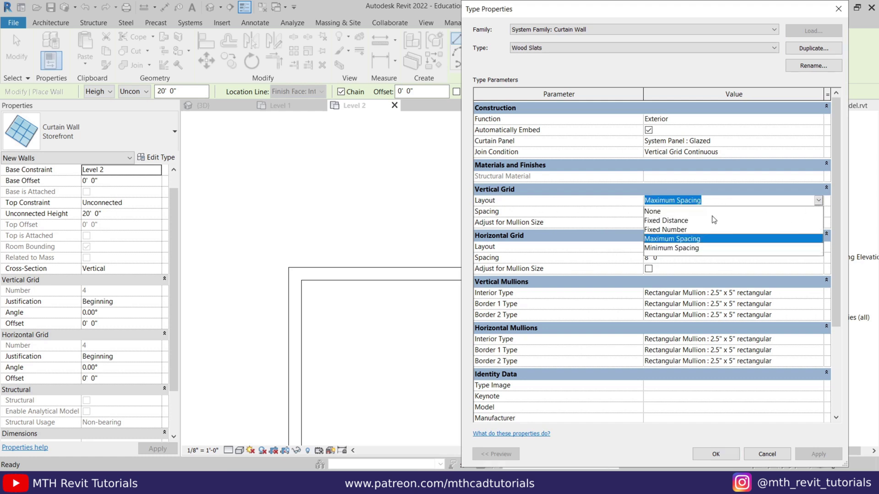
left_click(684, 221)
type("5")
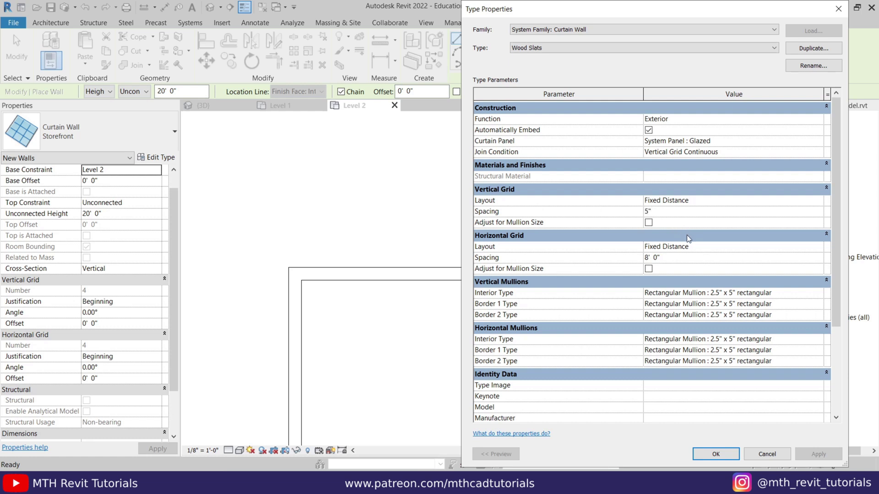
left_click(826, 248)
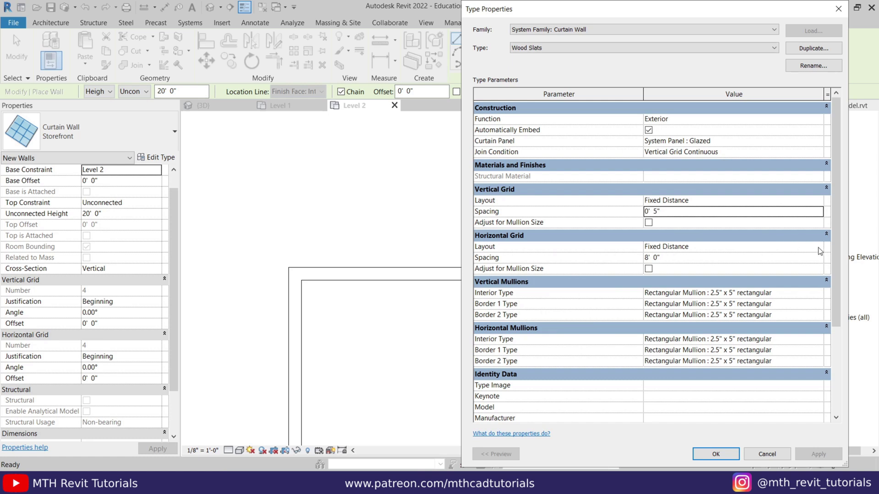
left_click(819, 247)
left_click(653, 258)
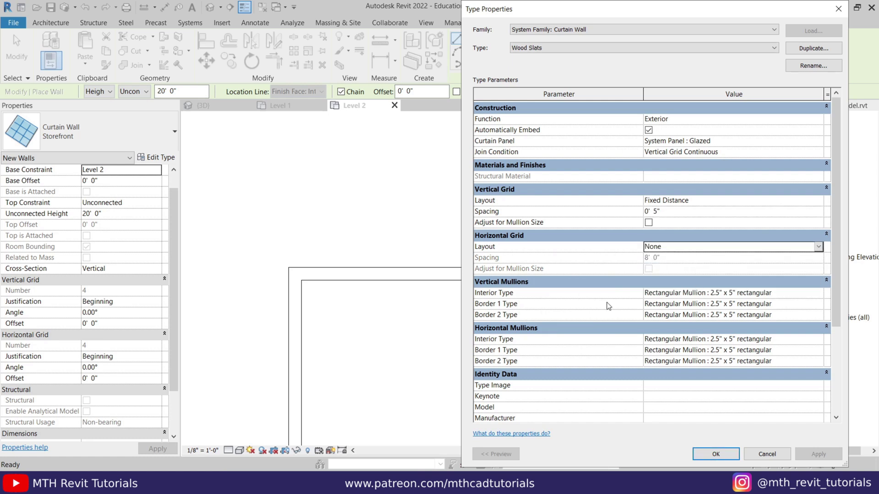
Step: Keep 2.5" x 5" rectangular interior vertical mullions and set both vertical border mullions to None
left_click(818, 294)
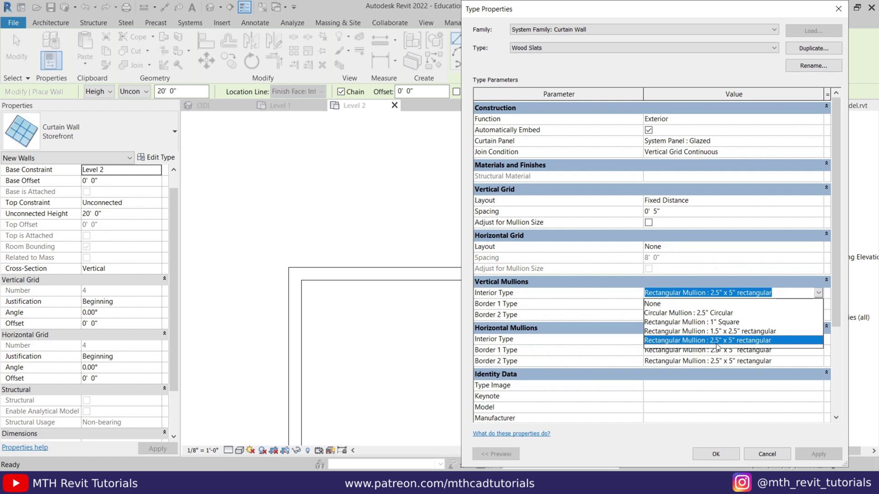
left_click(764, 341)
left_click(818, 305)
left_click(818, 305)
scroll(709, 316, "up", 1)
left_click(677, 315)
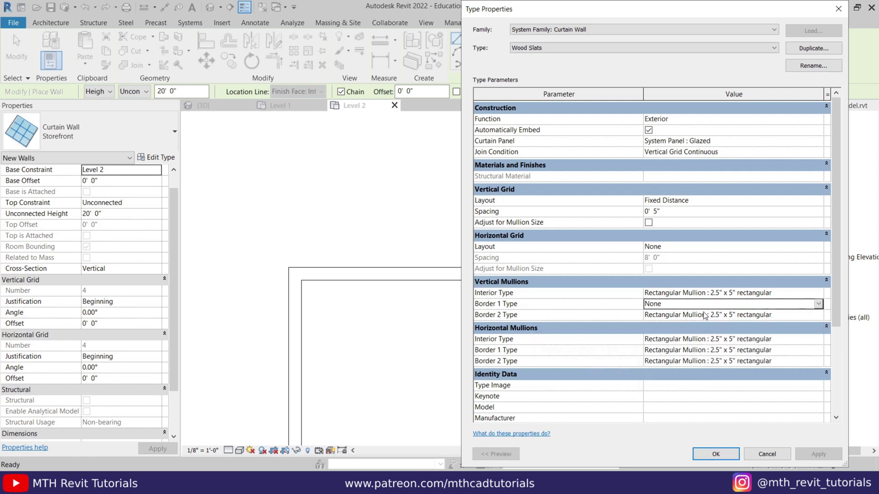
left_click(659, 314)
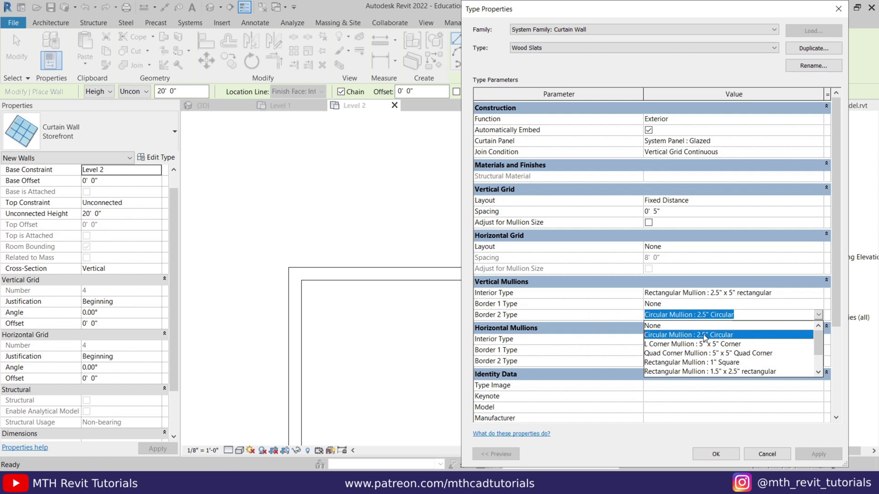
left_click(658, 326)
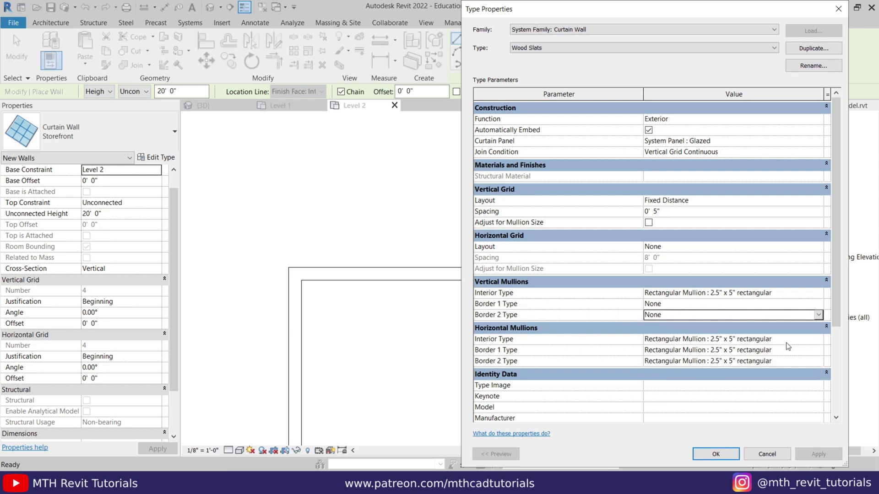
Step: Set horizontal interior and both horizontal border mullions to None and confirm the type
left_click(817, 339)
left_click(817, 340)
left_click(673, 349)
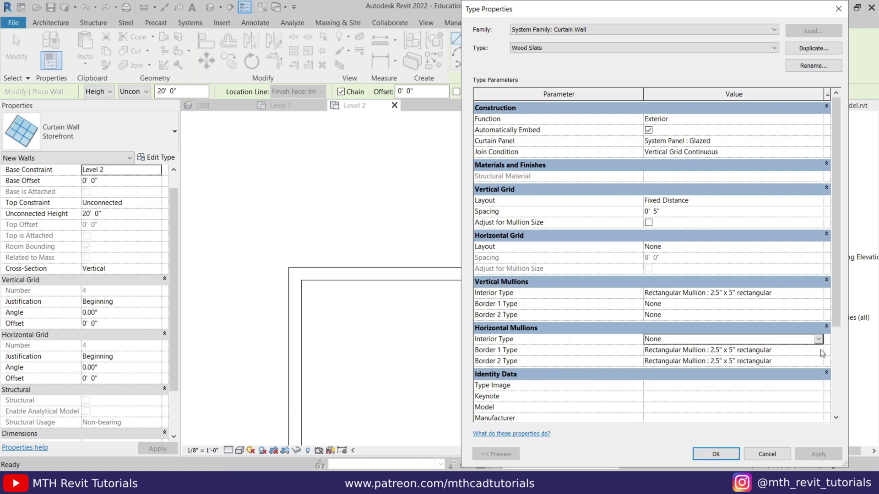
left_click(819, 351)
left_click(819, 351)
scroll(655, 368, "up", 1)
left_click(654, 357)
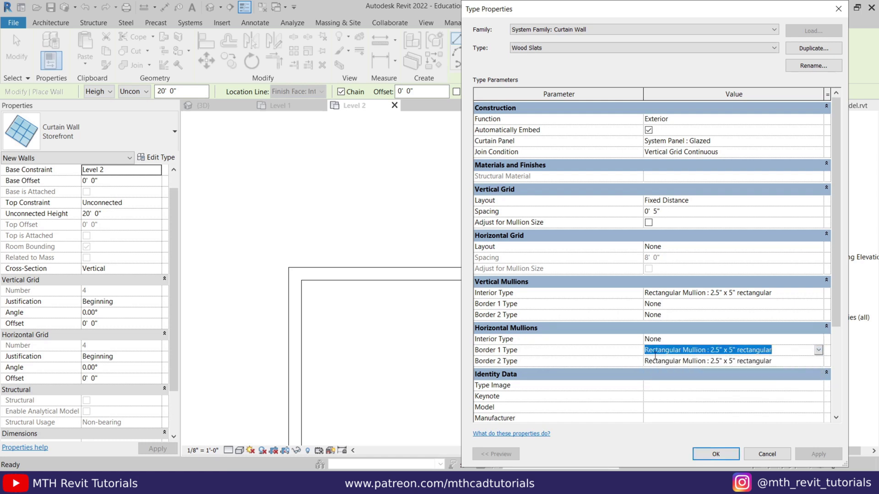
left_click(818, 349)
scroll(665, 375, "up", 1)
left_click(666, 360)
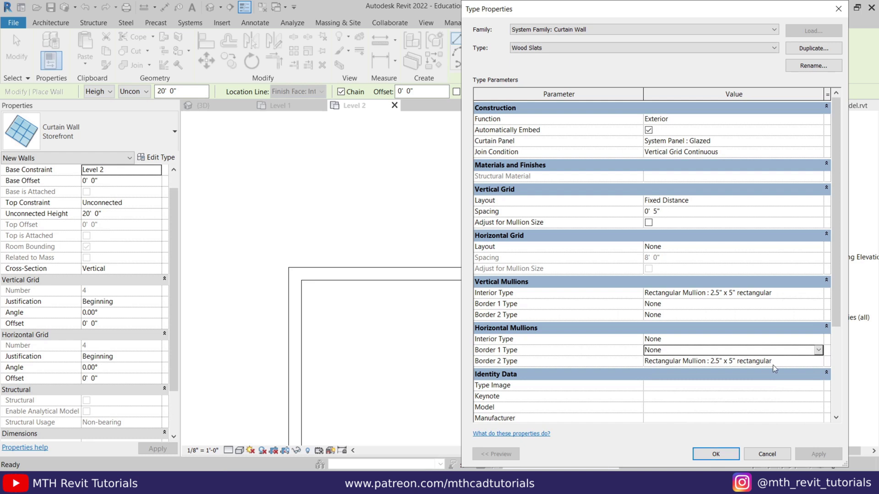
left_click(816, 361)
left_click(818, 361)
scroll(732, 380, "up", 1)
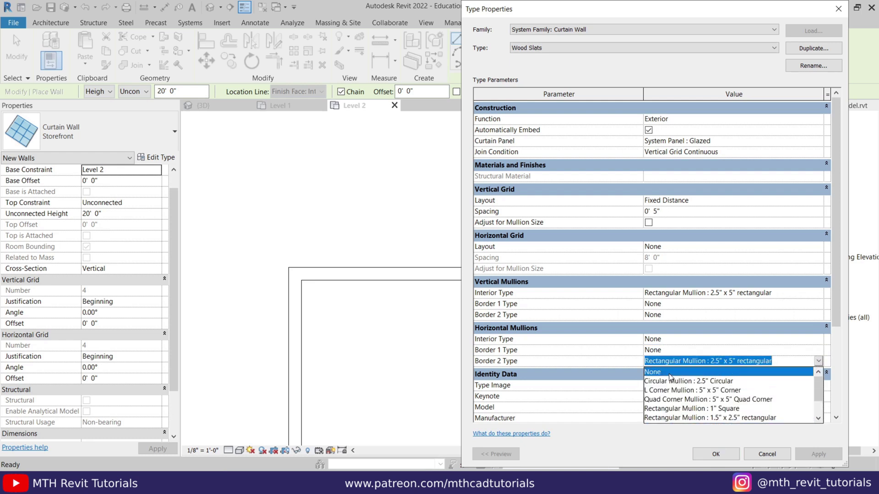
left_click(737, 371)
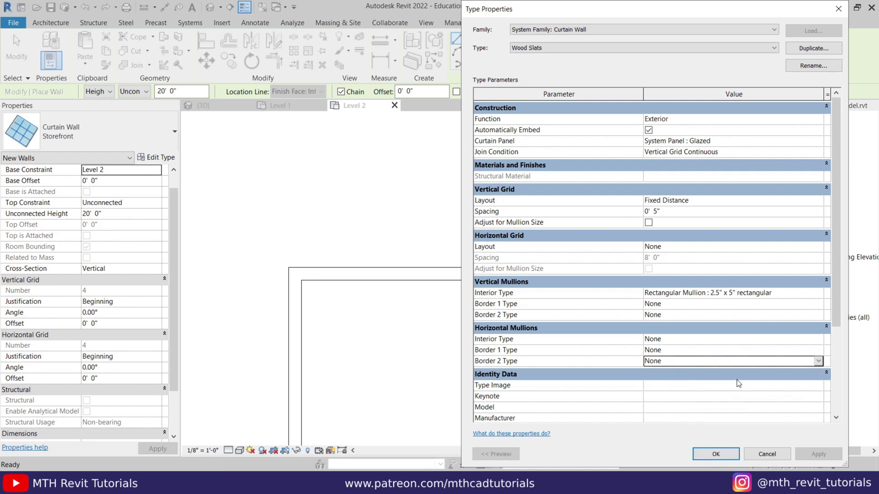
left_click(706, 452)
Step: Draw a 15'-0" Wood Slats curtain wall from the slab corner to the right wall, then select it
left_click(302, 296)
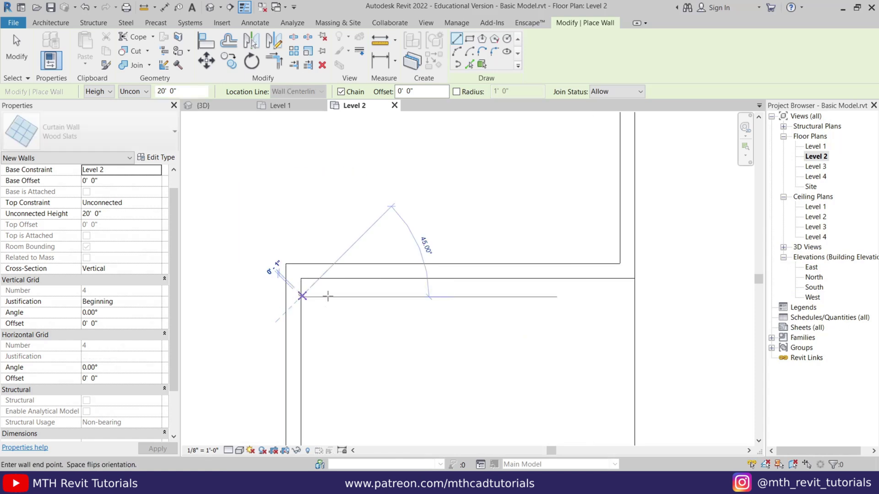
left_click(635, 297)
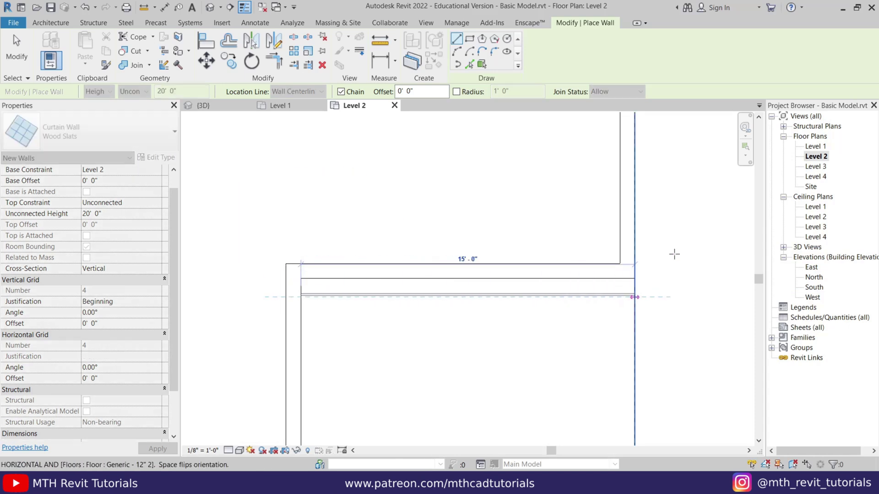
right_click(692, 228)
left_click(697, 234)
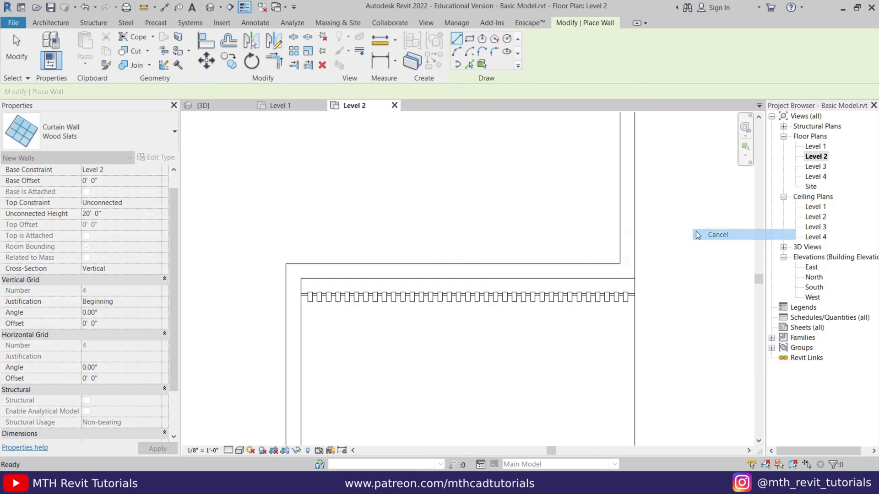
scroll(325, 277, "up", 3)
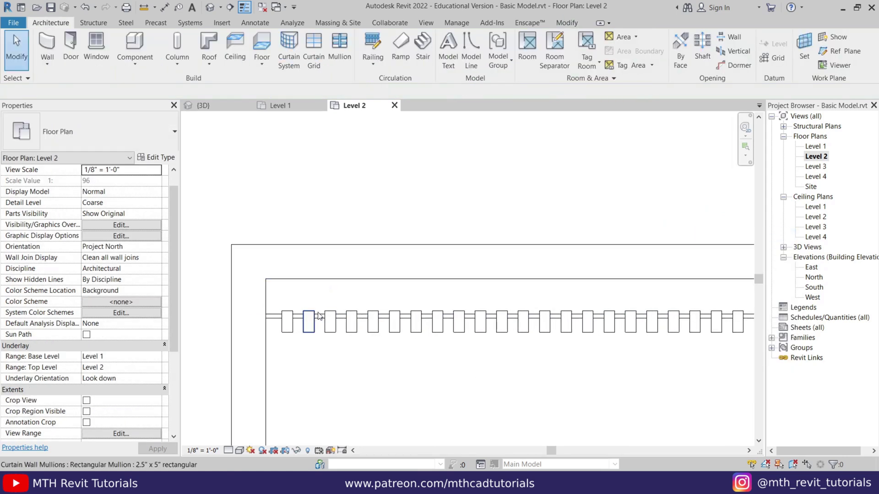
scroll(324, 323, "up", 3)
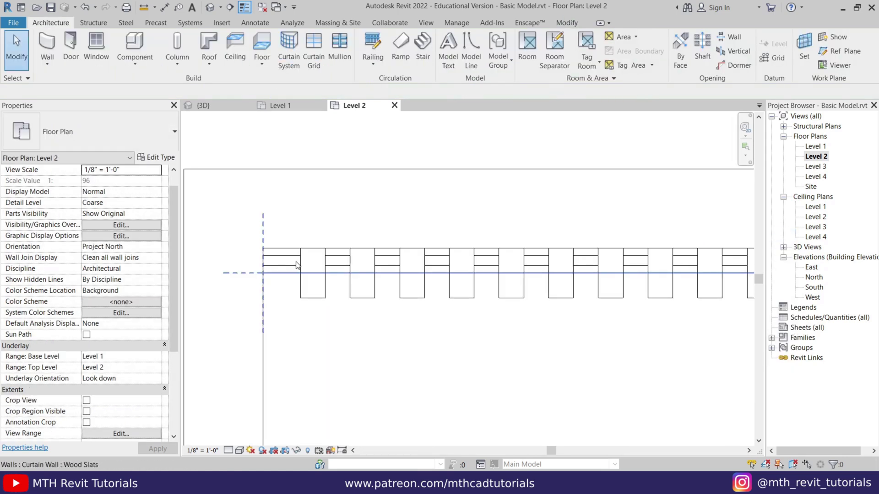
left_click(346, 275)
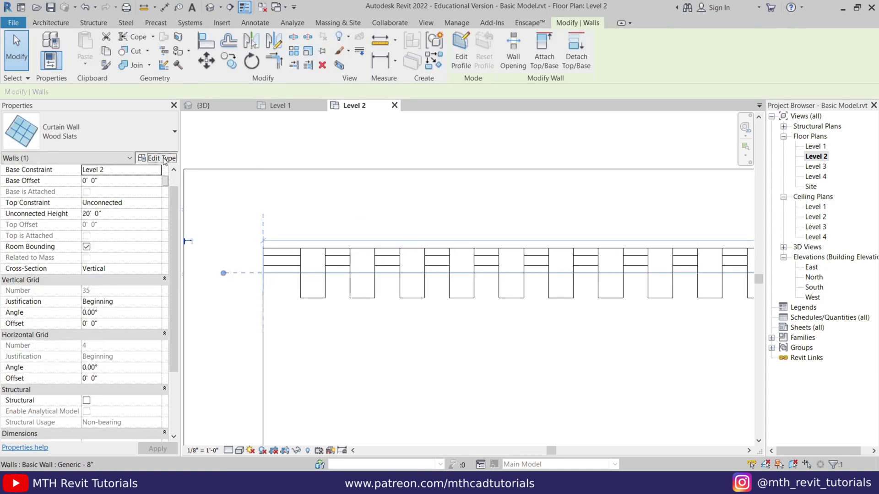
Step: Set the Wood Slats type's Curtain Panel to Empty System Panel : Empty and apply it
left_click(164, 159)
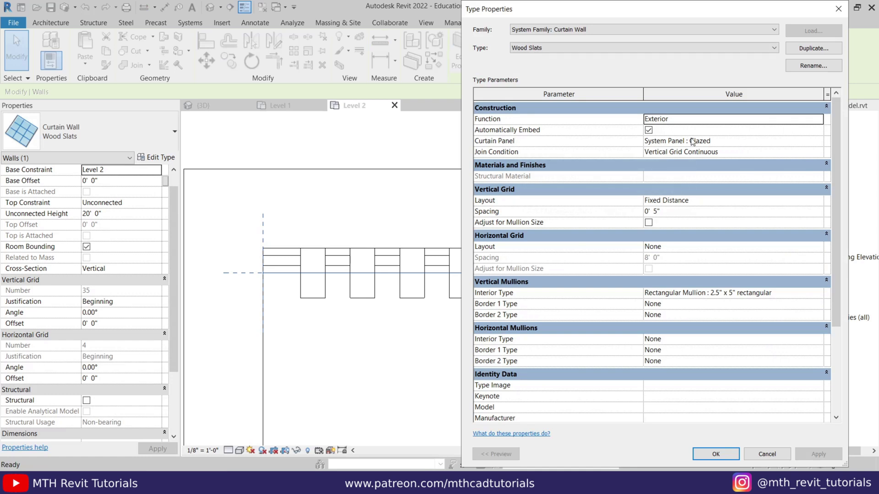
left_click(820, 142)
left_click(818, 141)
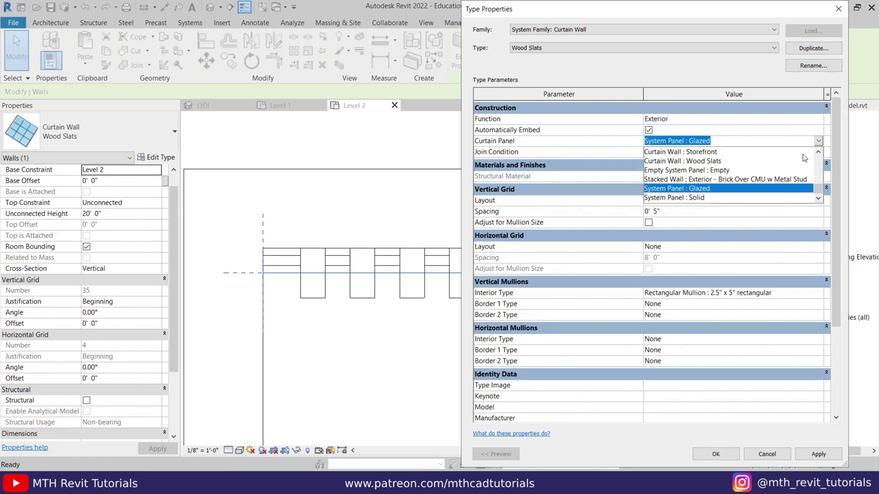
left_click(696, 170)
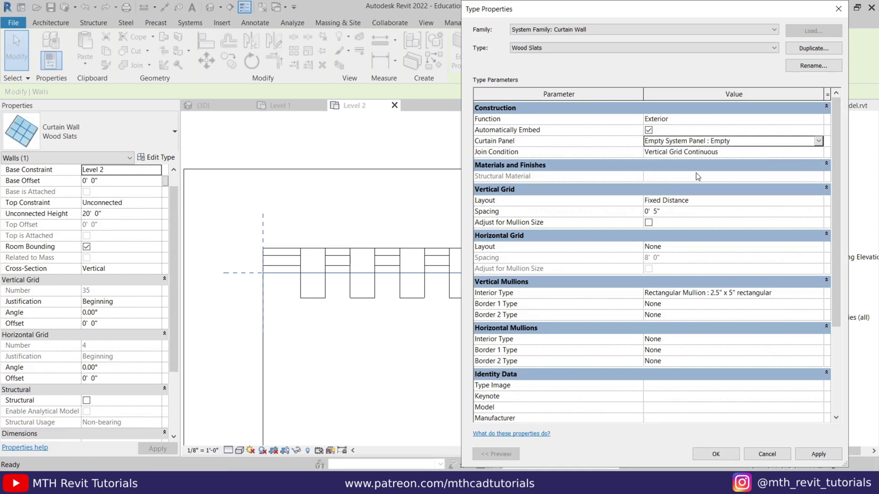
left_click(815, 455)
left_click(715, 455)
key("Escape")
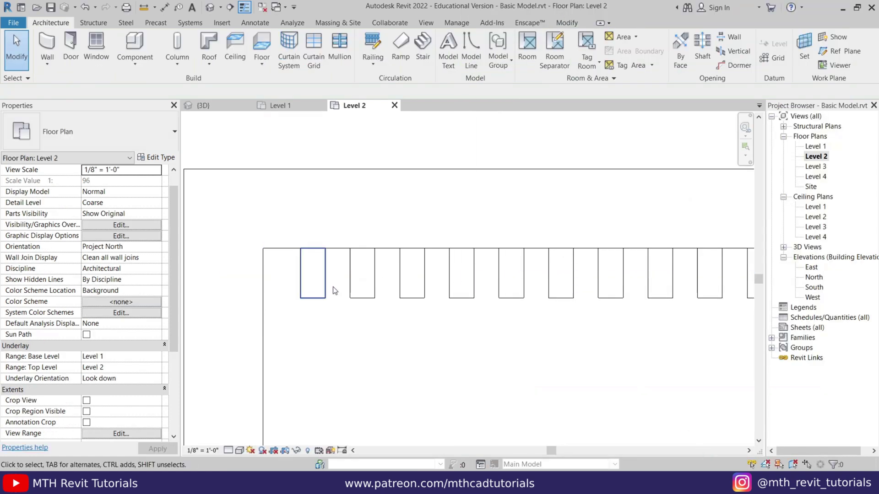
Step: In the 3D view, attach the Wood Slats curtain wall's top to the Generic - 12" floor slab
left_click(208, 107)
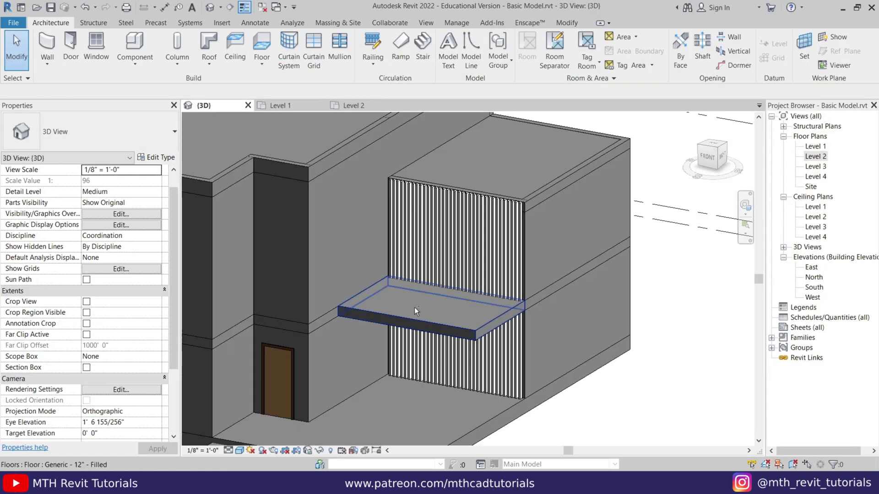
scroll(462, 388, "up", 5)
scroll(455, 284, "up", 5)
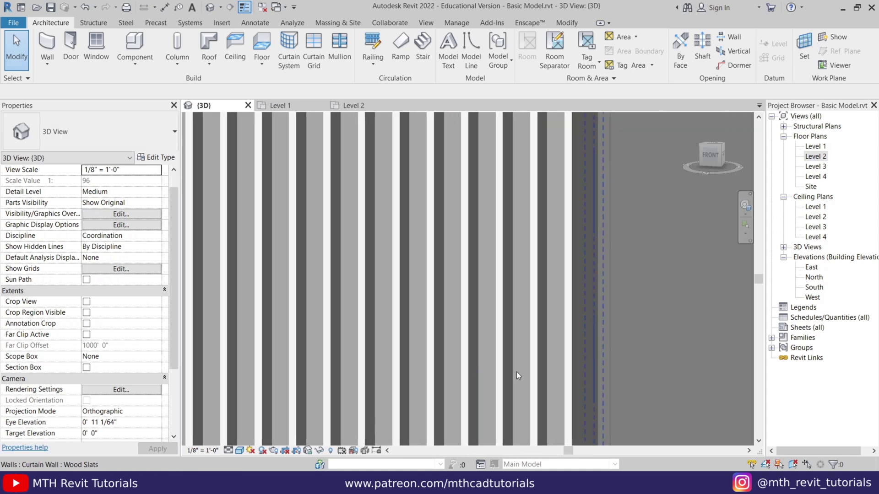
middle_click_drag(573, 300, 638, 292)
scroll(398, 298, "down", 5)
middle_click_drag(398, 298, 415, 379, "shift")
scroll(415, 379, "up", 5)
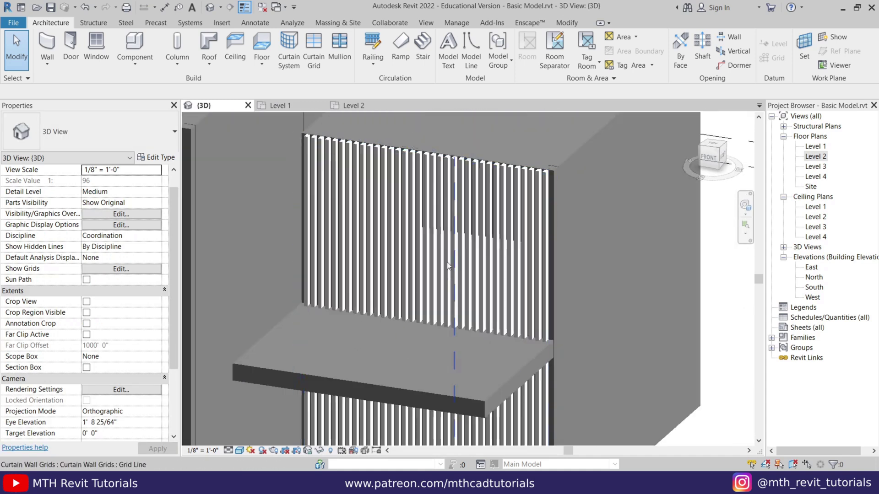
left_click(471, 159)
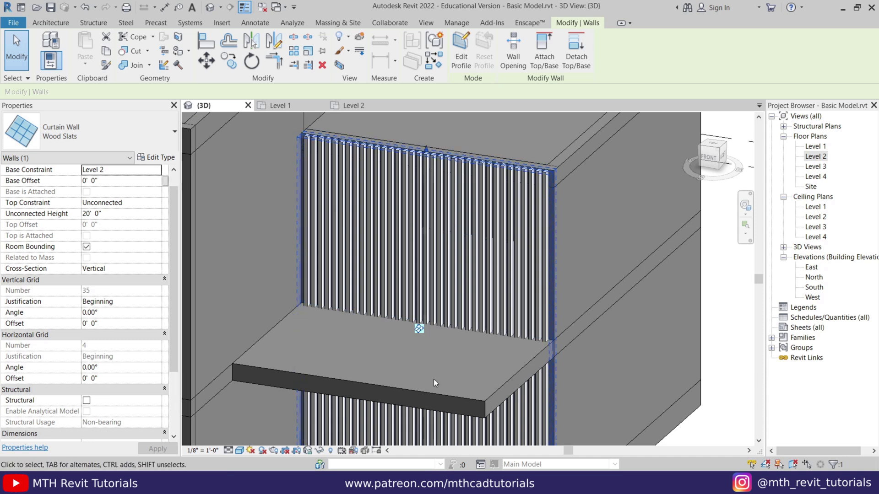
left_click(543, 53)
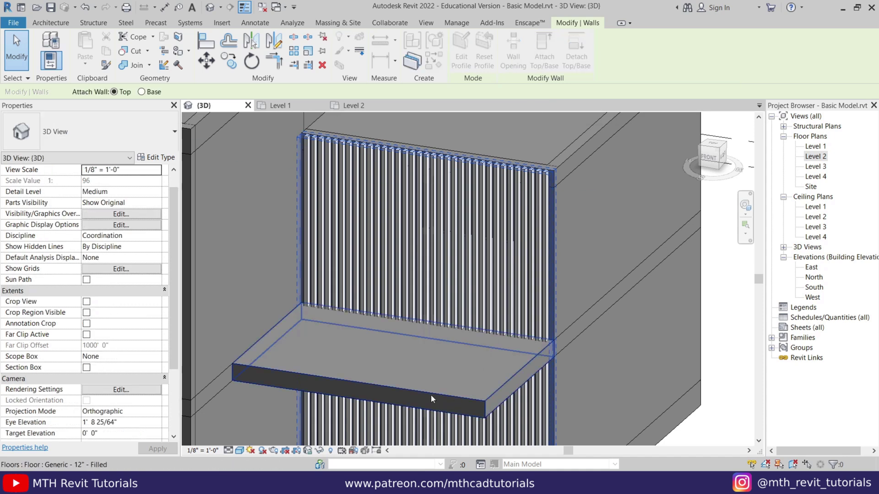
left_click(459, 389)
Step: Orbit and pan to inspect the slats stopping beneath the balcony slab
scroll(453, 293, "down", 3)
middle_click_drag(449, 341, 419, 388, "shift")
left_click(559, 443)
middle_click_drag(373, 298, 397, 396, "shift")
scroll(405, 392, "up", 2)
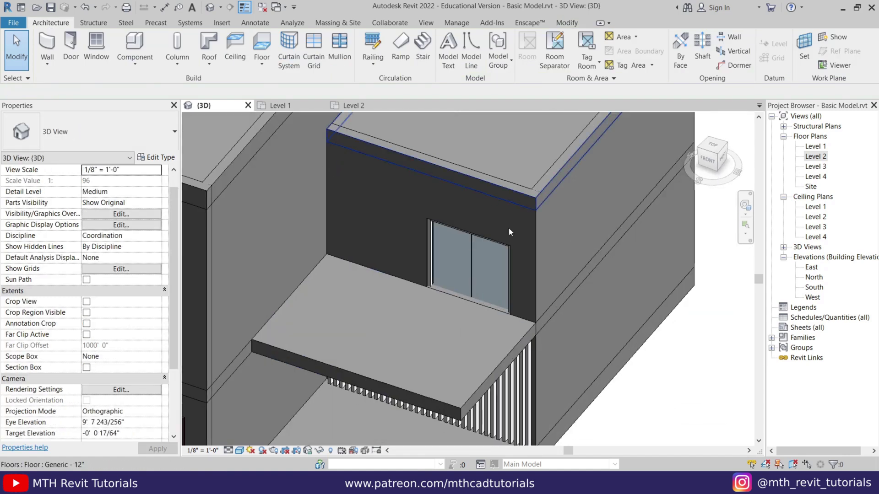
middle_click_drag(388, 233, 433, 210)
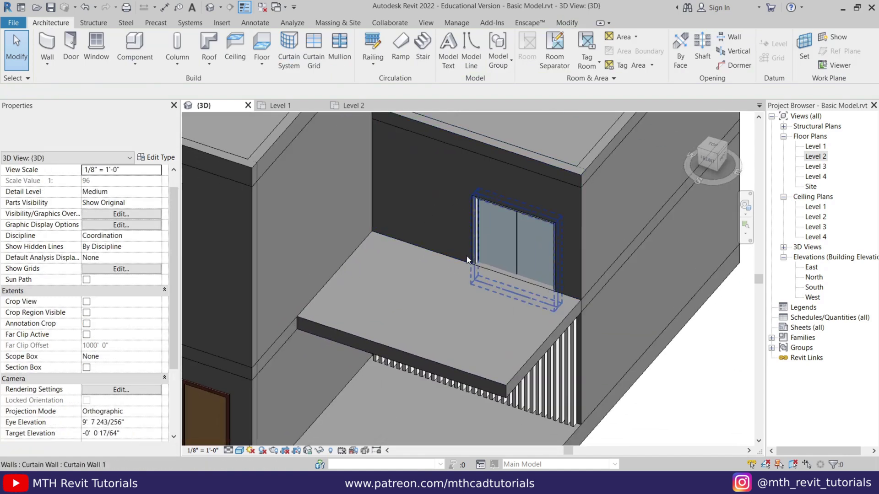
Step: In the Level 3 plan, start a railing path using picked lines with a 0' 3" offset
double_click(815, 166)
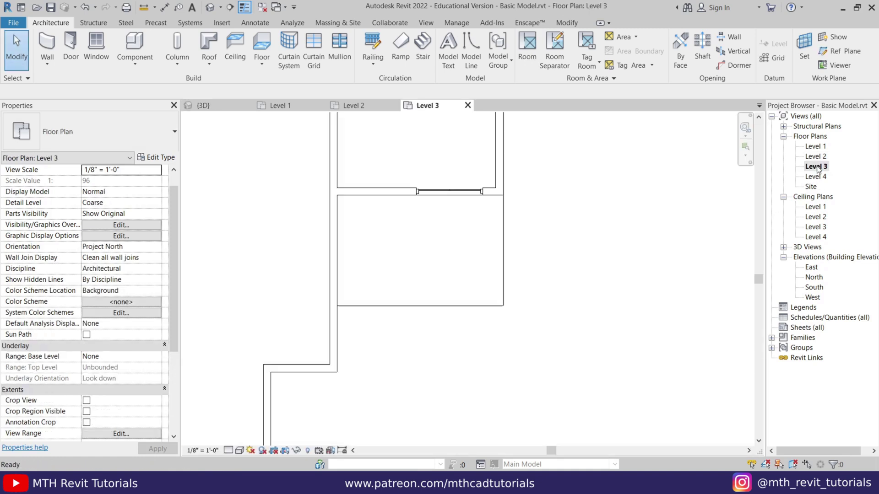
middle_click_drag(423, 229, 424, 271)
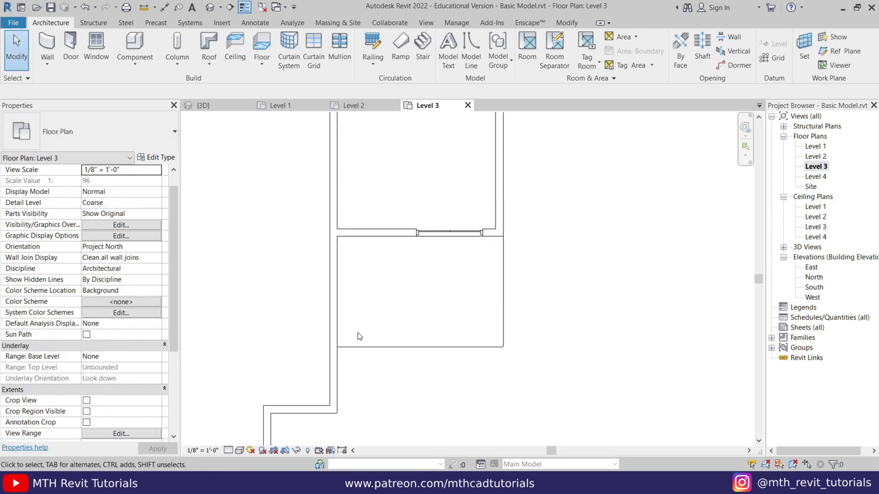
scroll(482, 255, "up", 2)
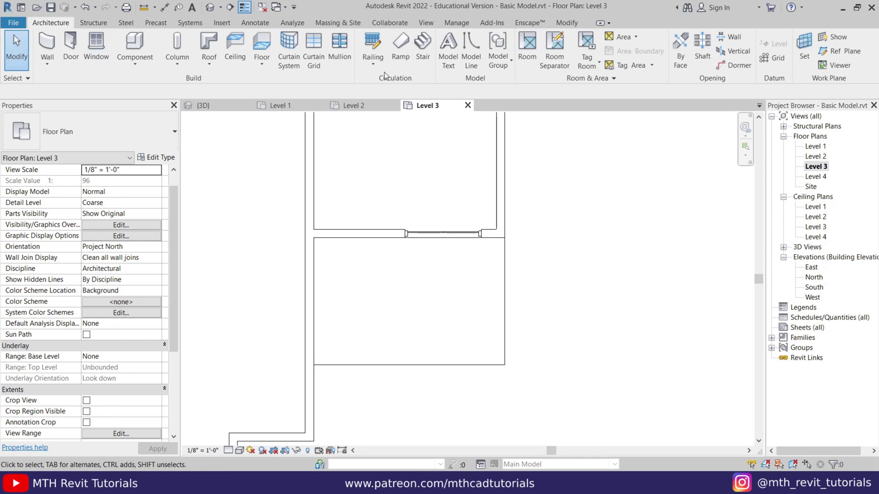
left_click(372, 44)
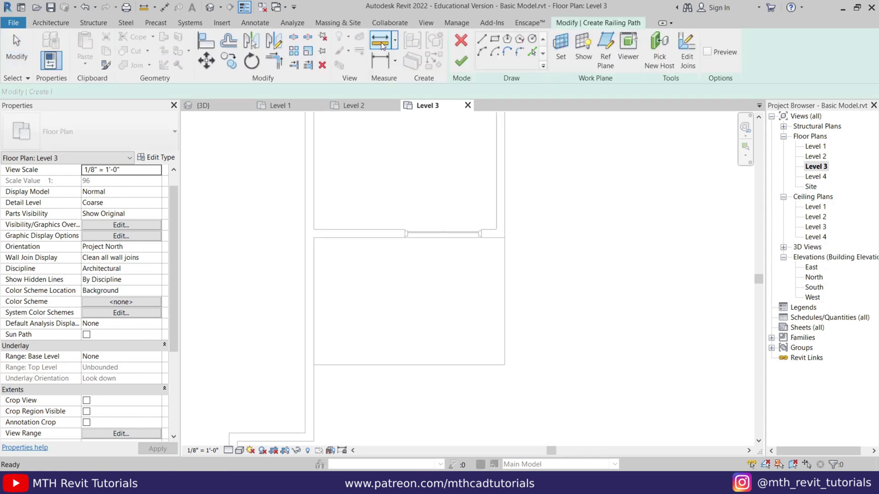
left_click(532, 54)
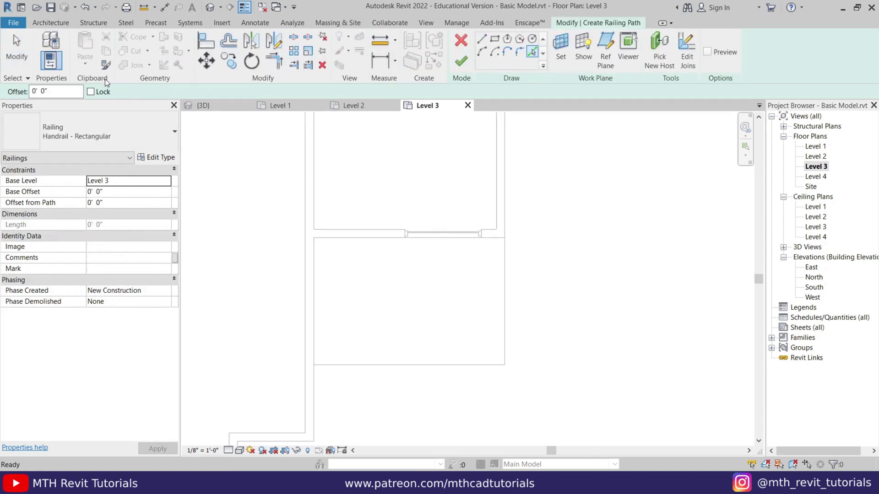
type("3")
key("Return")
scroll(469, 320, "up", 1)
Step: Pick the balcony's right and bottom edges, finish the railing, and inspect it in 3D
left_click(513, 260)
left_click(339, 382)
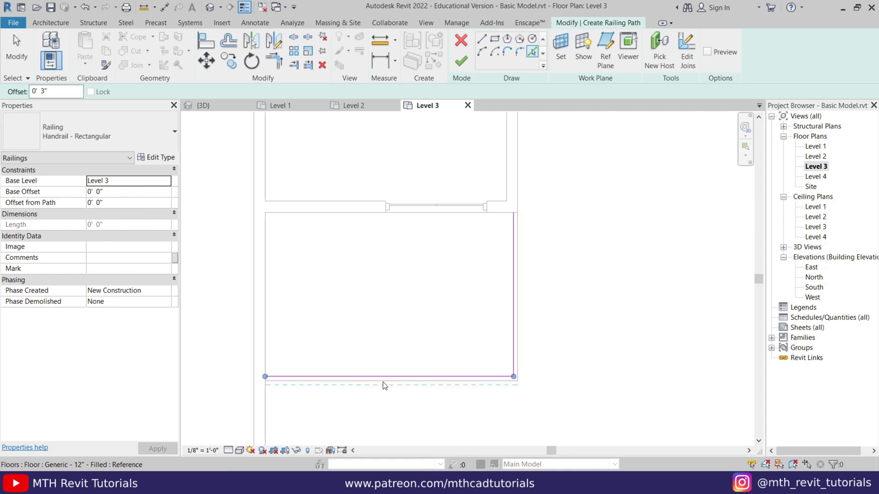
left_click(456, 65)
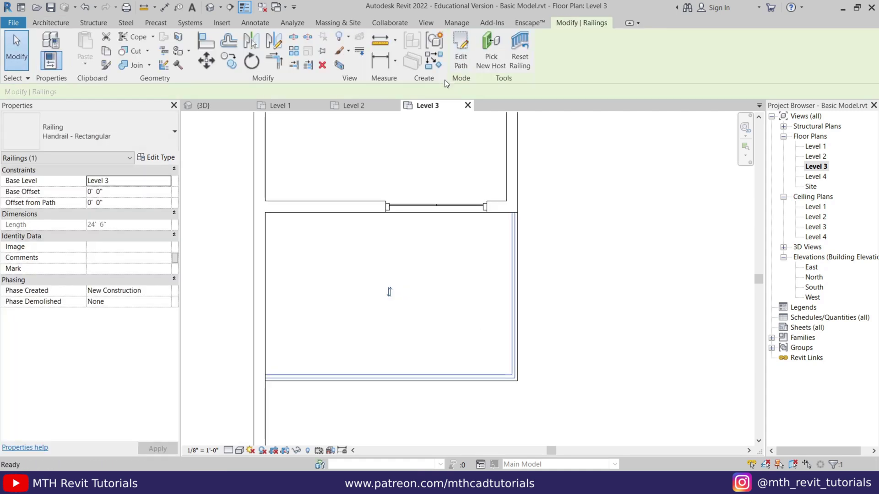
left_click(207, 12)
left_click(440, 336)
middle_click_drag(440, 336, 329, 293, "shift")
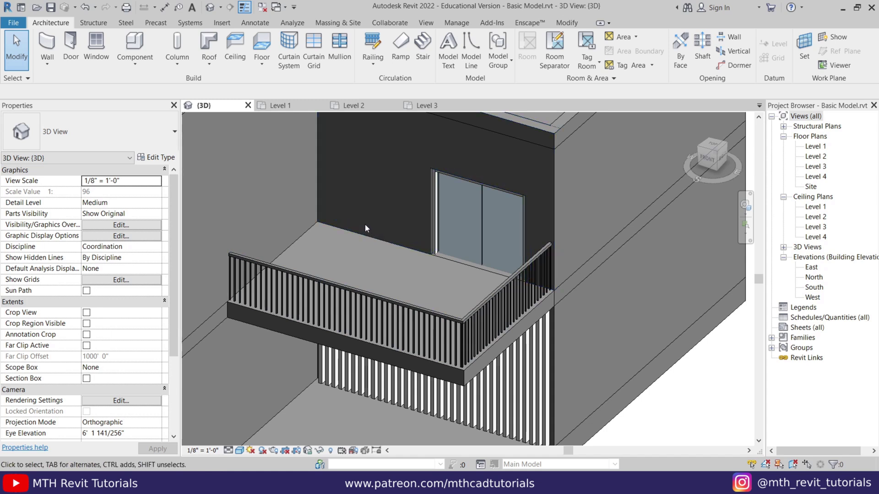
Step: Open Glass Railing.rvt and select its AXS Nordic Railing Top mounted glass railing in 3D
left_click(36, 7)
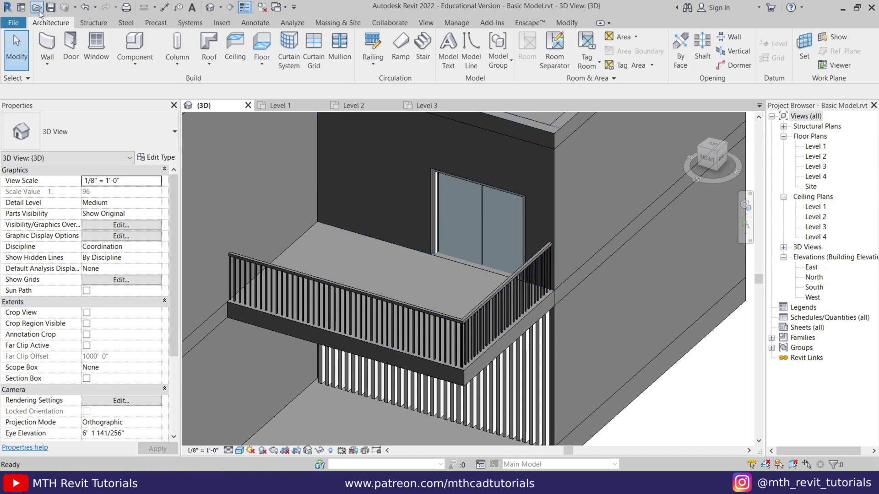
key("Escape")
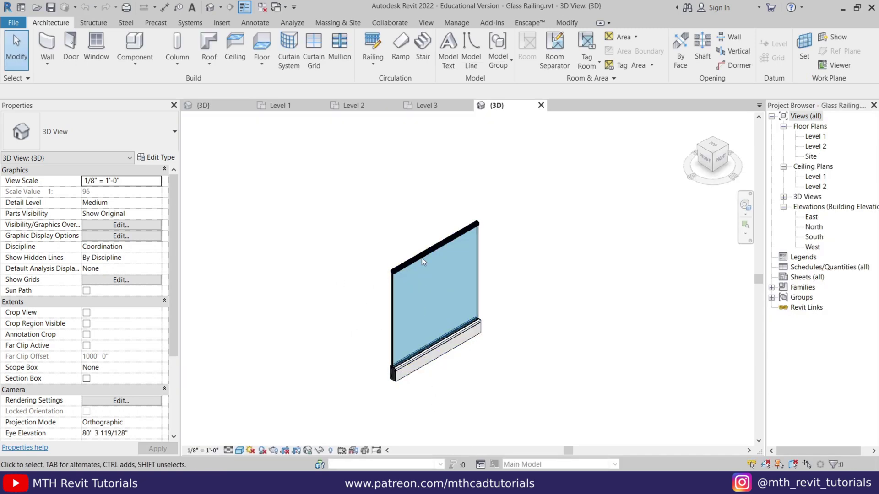
middle_click_drag(267, 261, 272, 259)
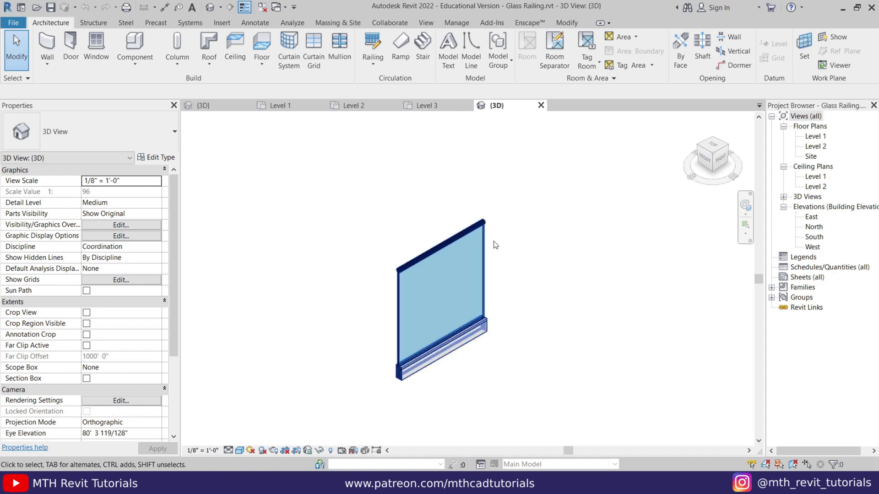
left_click(414, 279)
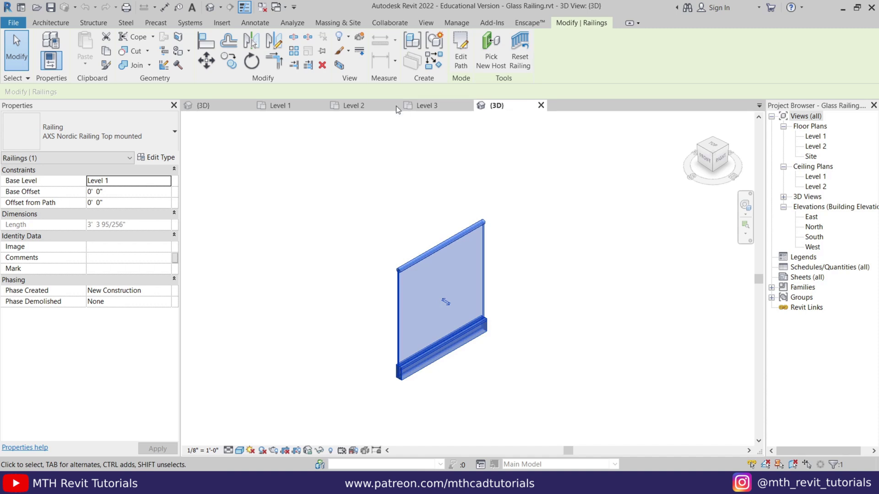
Step: Paste the AXS Nordic glass railing into the Basic Model 3D view, on the ground near the balcony
left_click(215, 106)
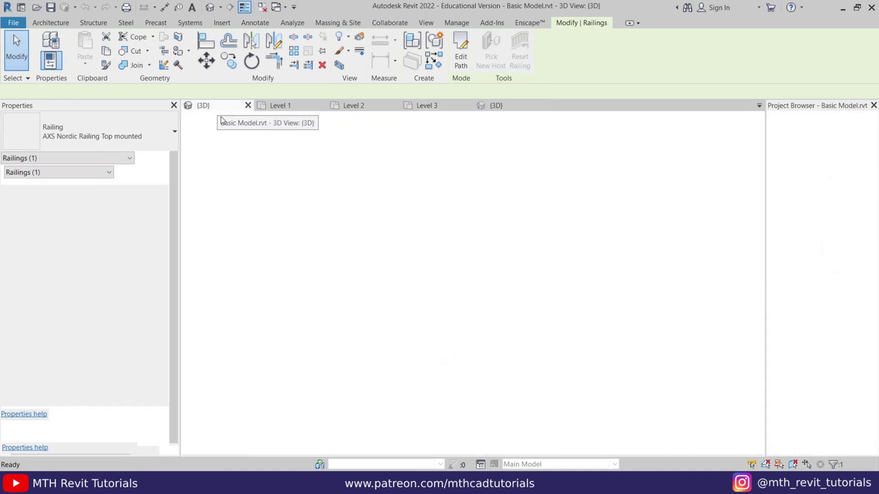
scroll(295, 221, "down", 3)
middle_click_drag(378, 264, 379, 231)
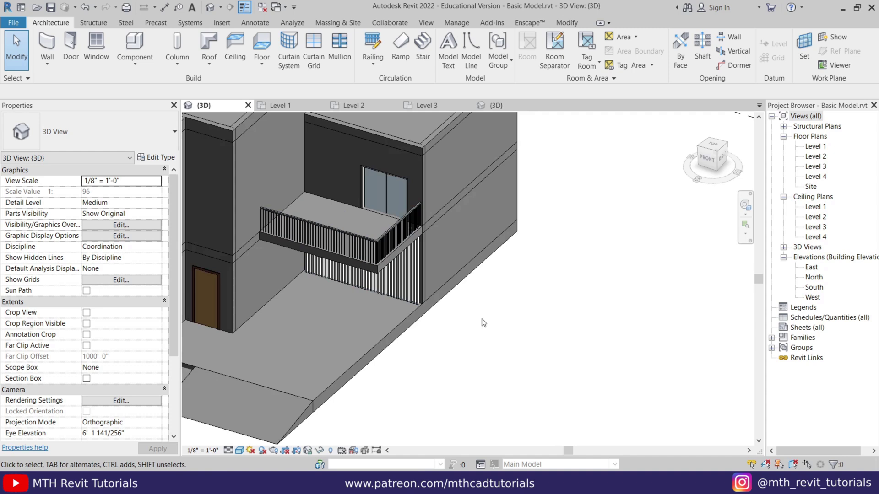
key("ctrl+v")
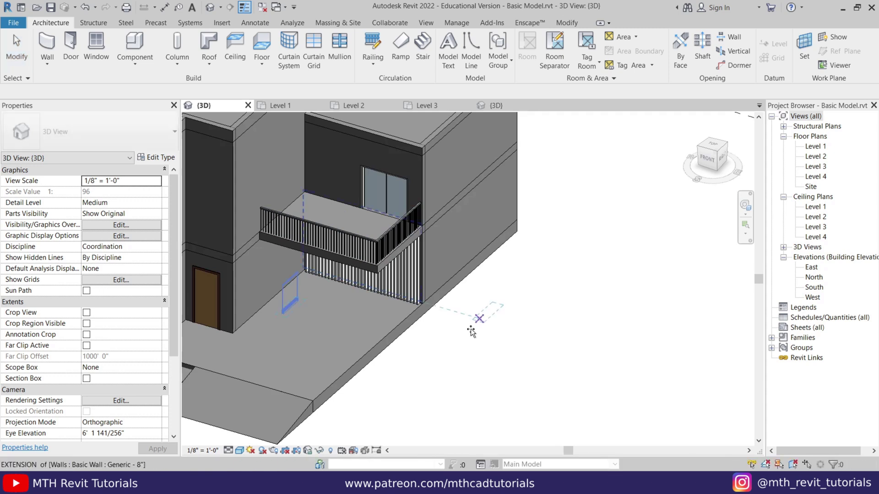
left_click(463, 348)
scroll(507, 302, "up", 4)
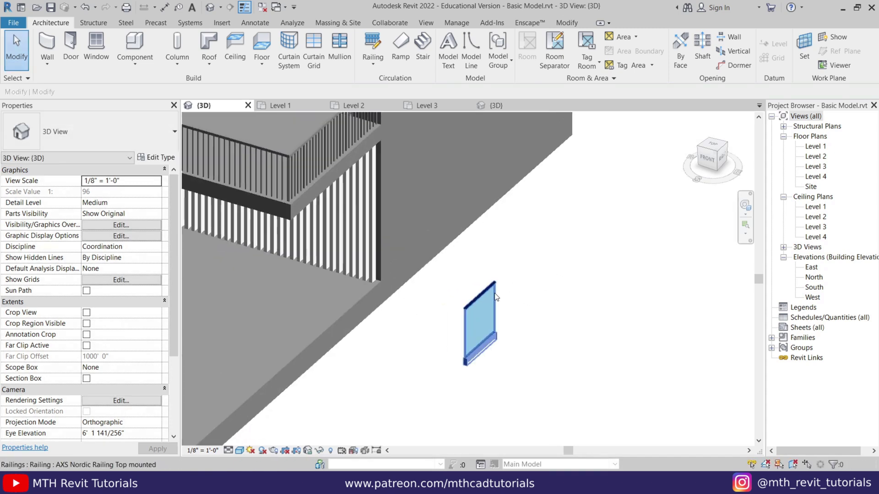
middle_click_drag(417, 305, 442, 325)
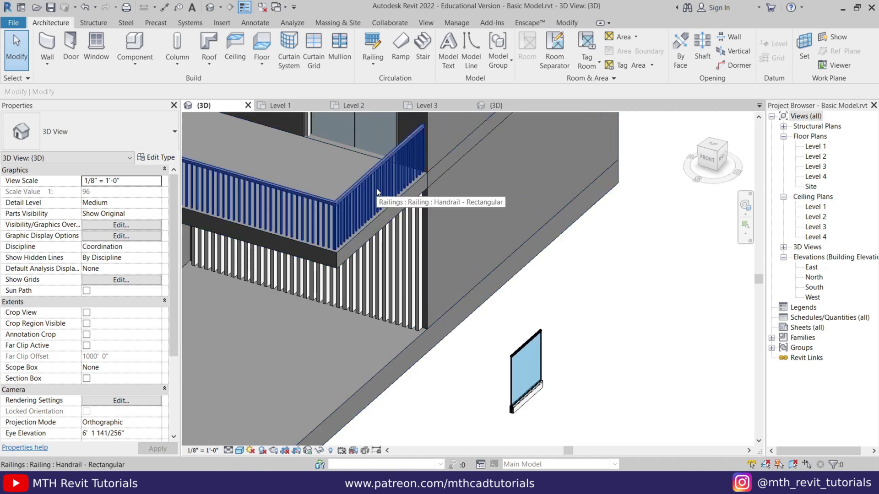
left_click(567, 23)
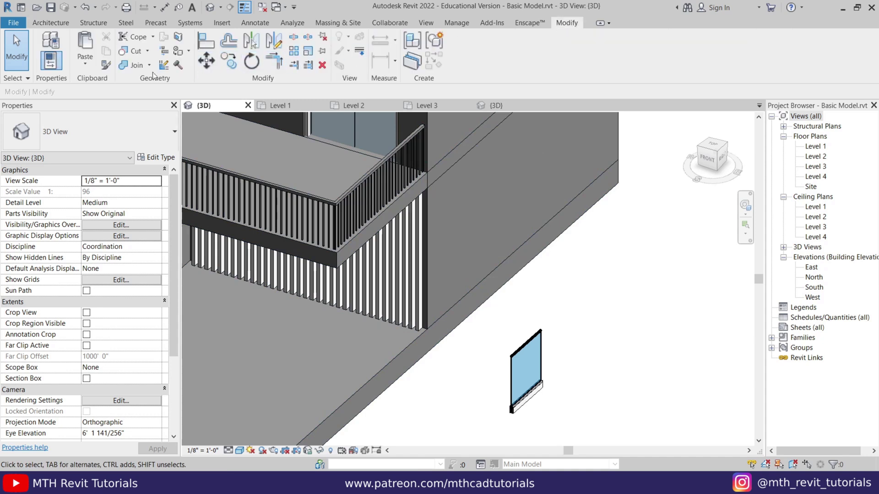
Step: Match the balcony railing's type to the AXS Nordic Railing Top mounted glass railing
left_click(106, 65)
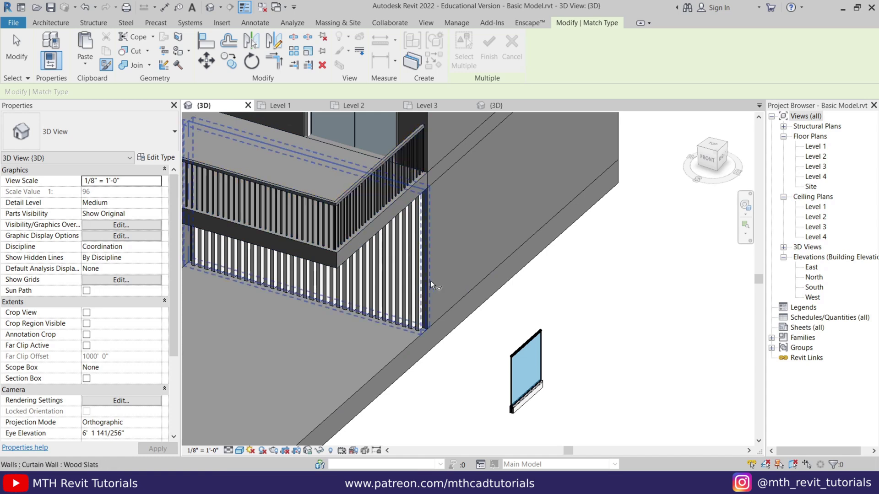
left_click(530, 347)
left_click(370, 191)
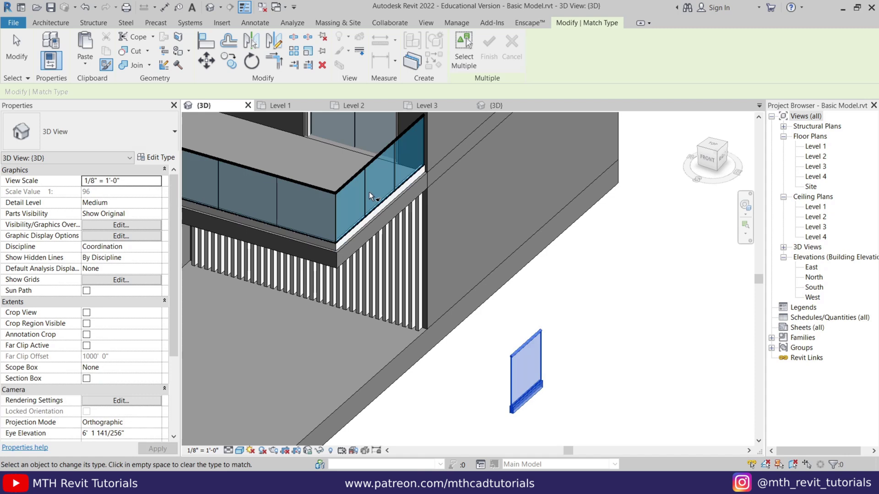
middle_click_drag(322, 182, 476, 282)
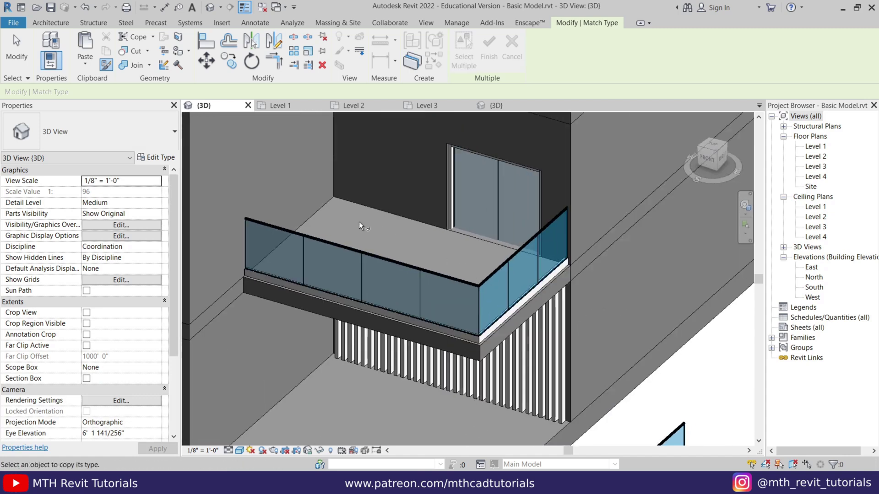
middle_click_drag(317, 175, 314, 189, "shift")
scroll(310, 184, "down", 2)
scroll(283, 224, "up", 3)
middle_click_drag(553, 315, 605, 383, "shift")
Step: Delete the leftover pasted glass railing sample
key("Escape")
left_click(606, 387)
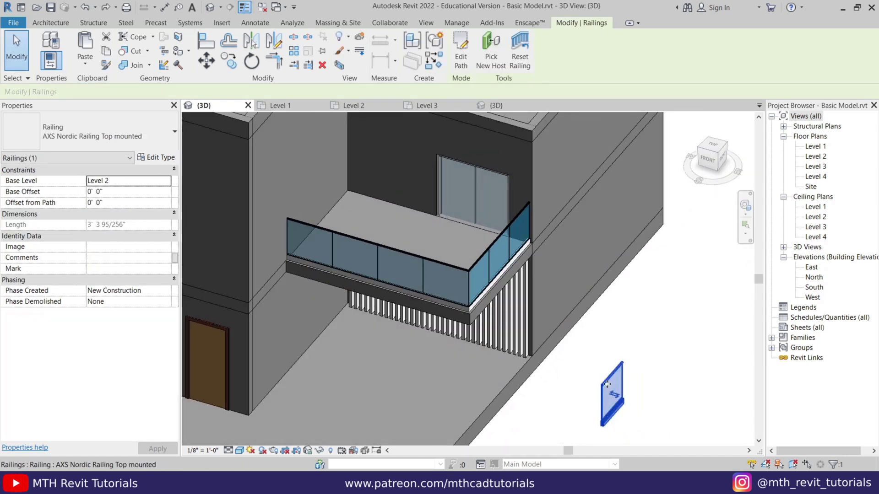
key("Delete")
middle_click_drag(398, 145, 390, 221)
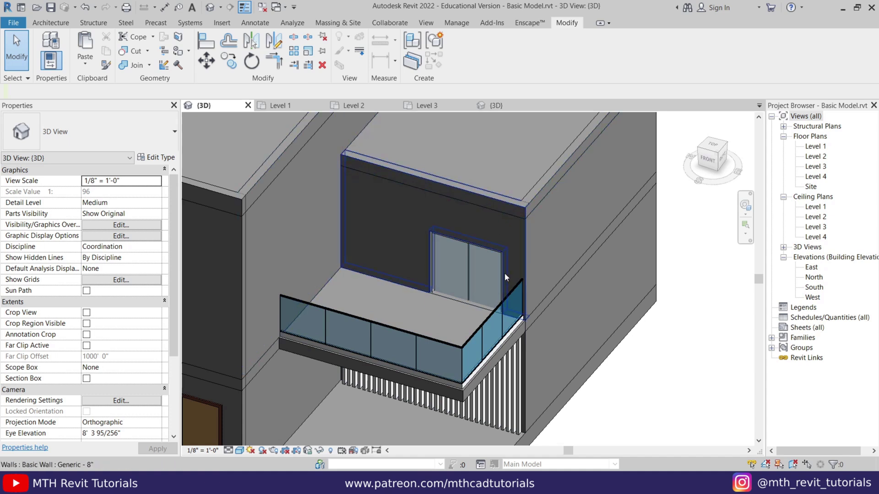
Step: In the South elevation, start a Model In-Place element in the Generic Models category with the default name
double_click(814, 287)
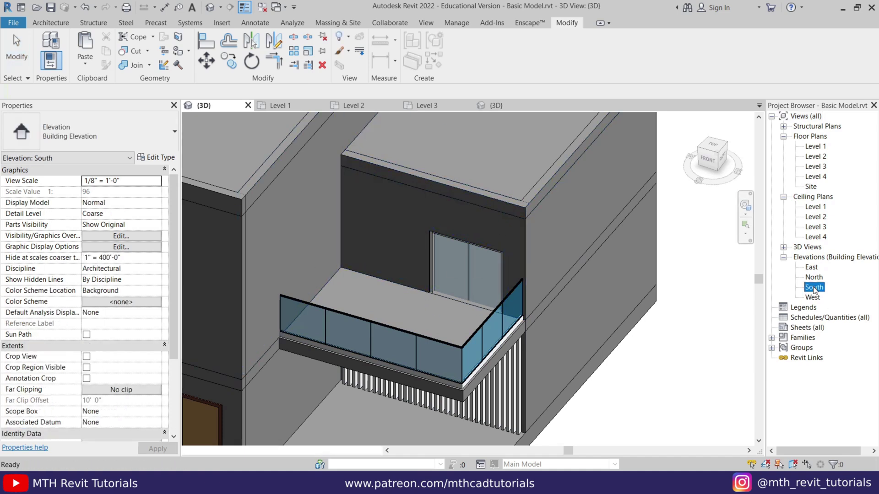
scroll(430, 327, "up", 2)
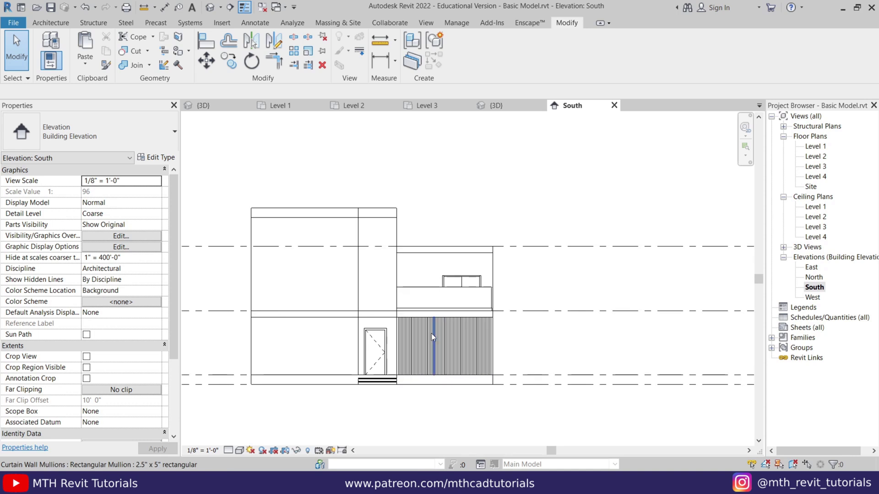
middle_click_drag(430, 327, 430, 349)
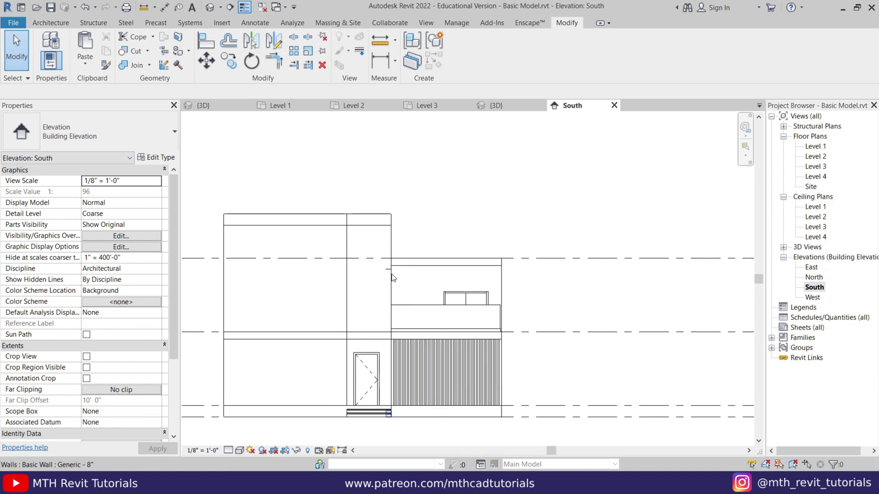
left_click(51, 23)
left_click(135, 64)
left_click(144, 111)
left_click(398, 206)
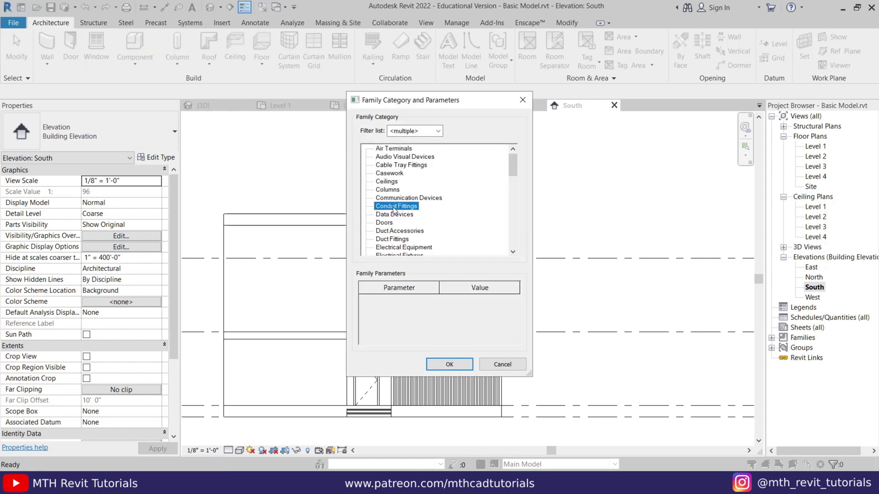
key("g")
left_click(460, 365)
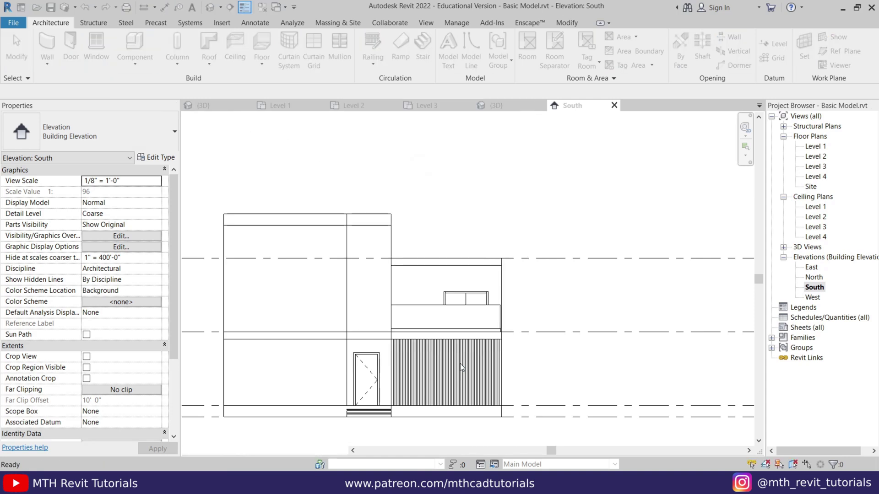
left_click(450, 263)
Step: Begin an extrusion, choosing to pick its work plane
scroll(471, 274, "up", 4)
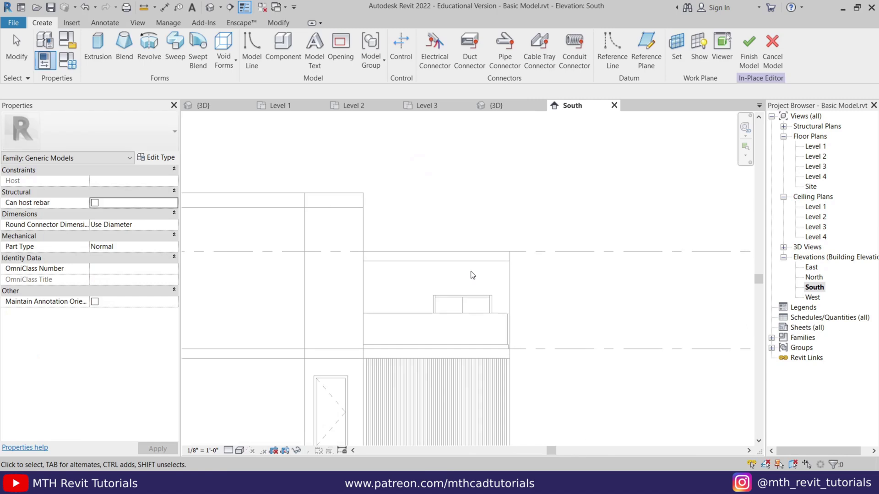
middle_click_drag(446, 289, 423, 295)
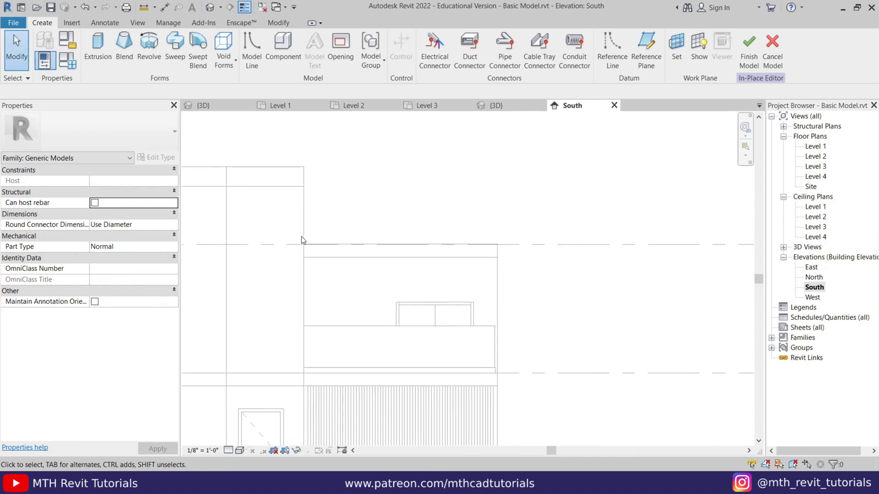
left_click(97, 48)
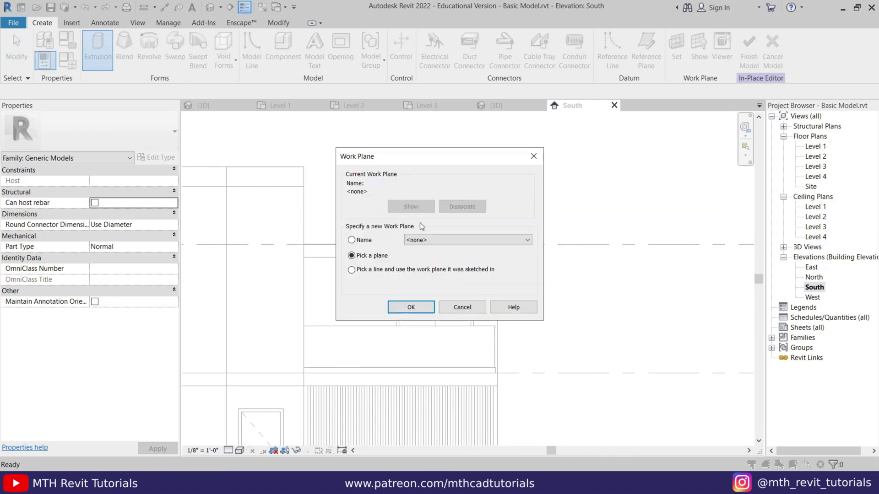
left_click(411, 307)
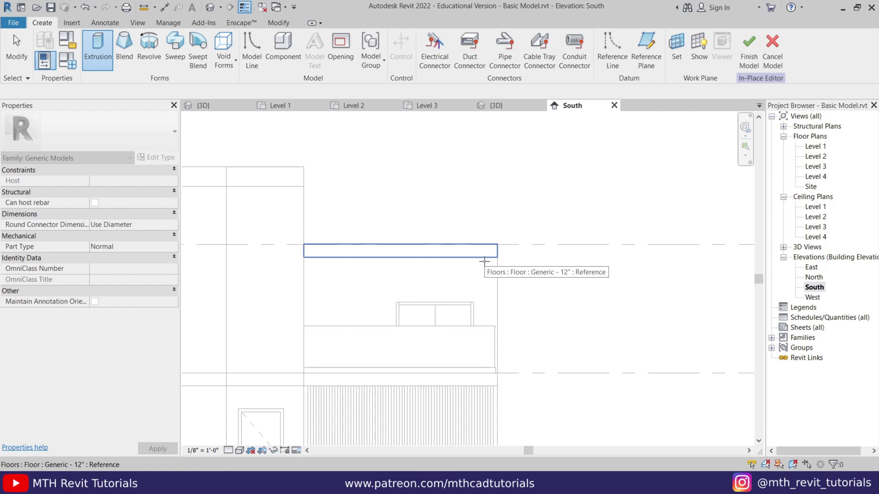
Step: On the top floor slab plane, sketch a narrow rectangle at the balcony's right edge
left_click(484, 261)
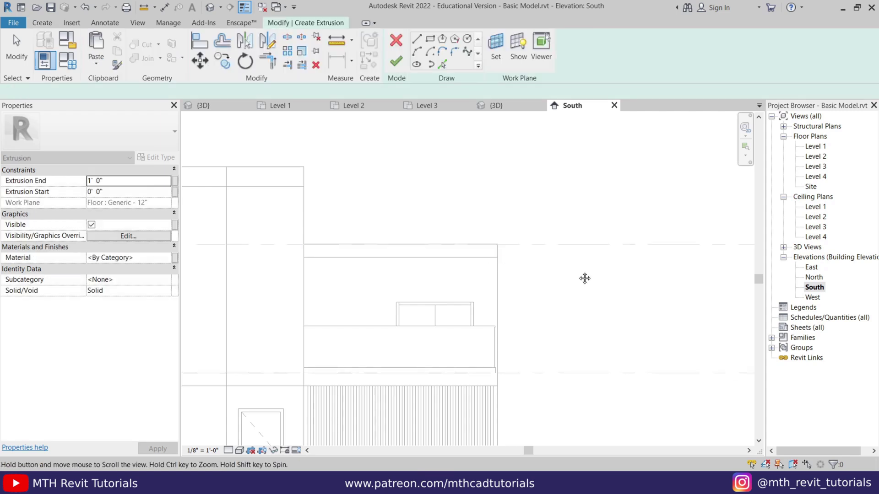
scroll(478, 231, "up", 2)
left_click(430, 42)
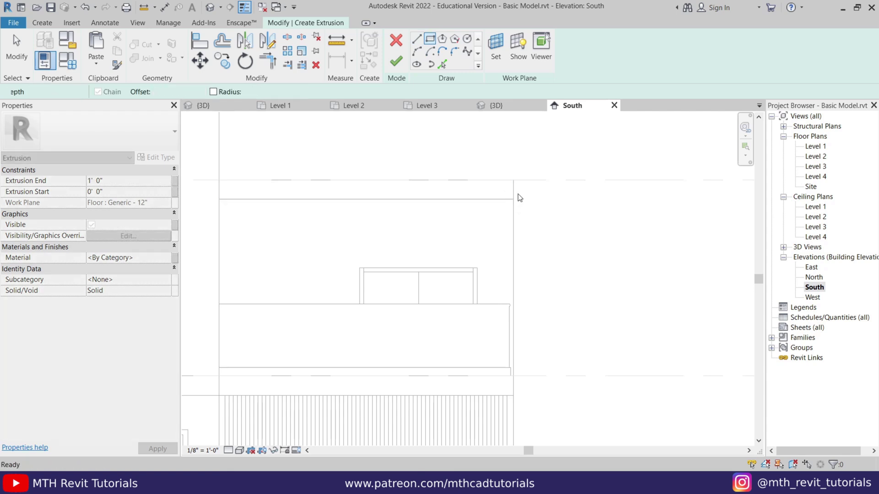
left_click(513, 179)
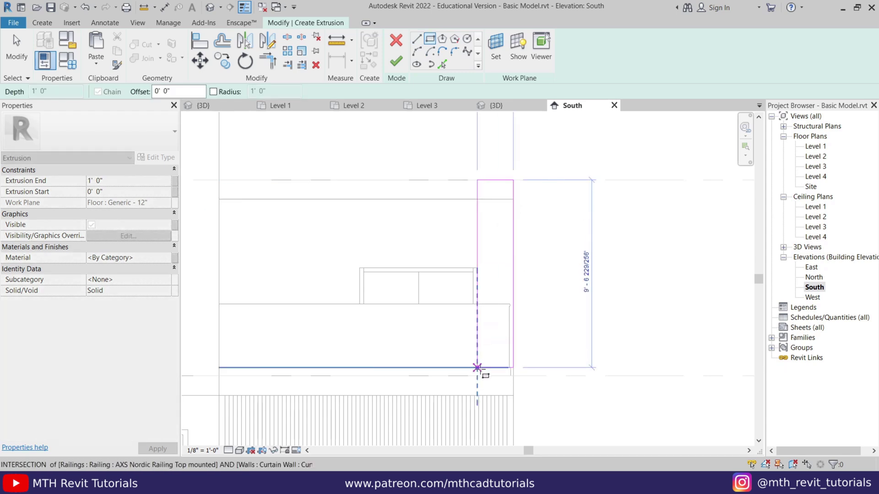
left_click(477, 373)
key("Escape")
key("Escape")
scroll(440, 307, "up", 2)
scroll(440, 305, "up", 1)
middle_click_drag(444, 304, 432, 353)
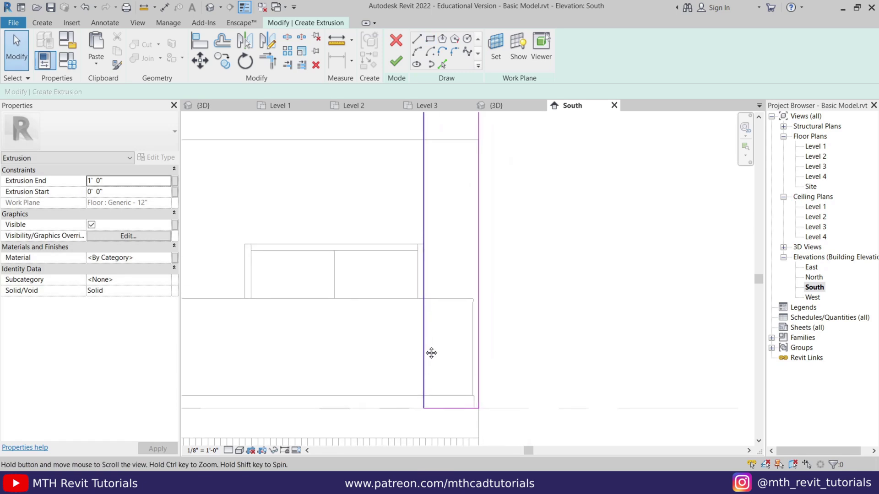
left_click_drag(424, 214, 439, 221)
mouse_move(476, 253)
middle_mouse_down()
mouse_move(459, 308)
mouse_move(452, 395)
middle_mouse_up()
left_click(432, 221)
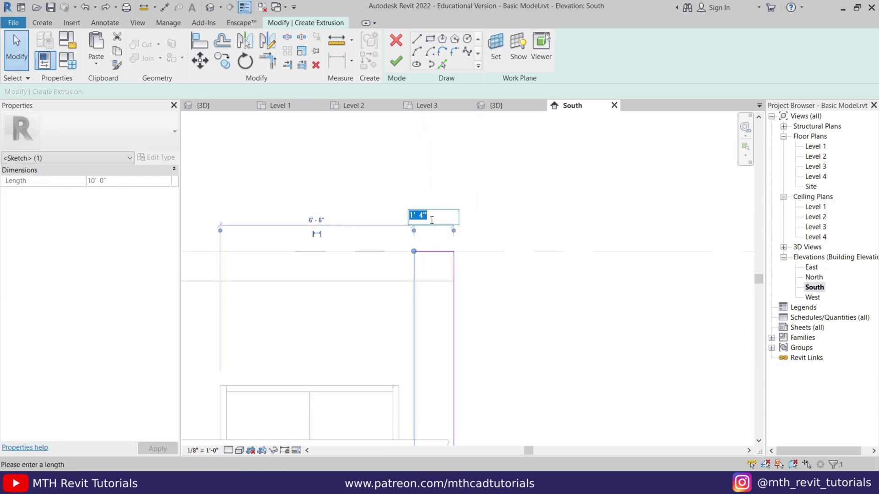
key("Return")
left_click(545, 280)
Step: Finish the post sketch and set its Extrusion End to 1' 6" in the Level 3 plan
scroll(502, 264, "down", 2)
middle_click_drag(504, 266, 492, 200)
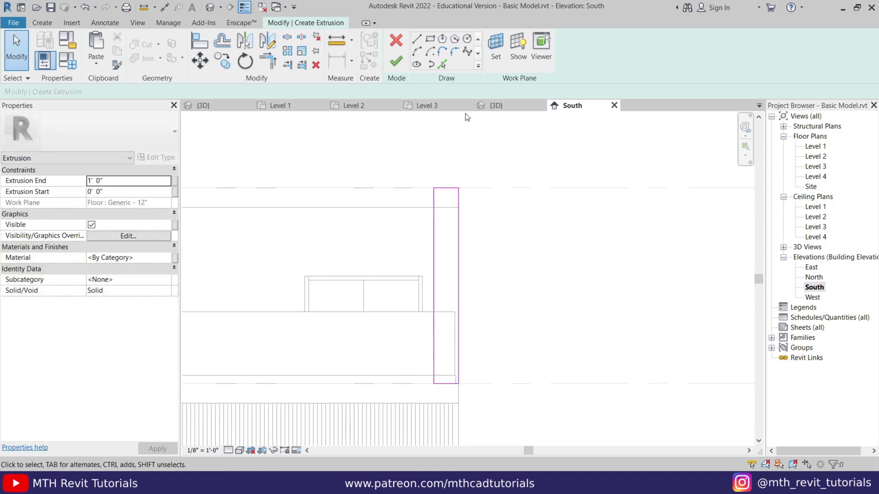
left_click(396, 61)
left_click(425, 107)
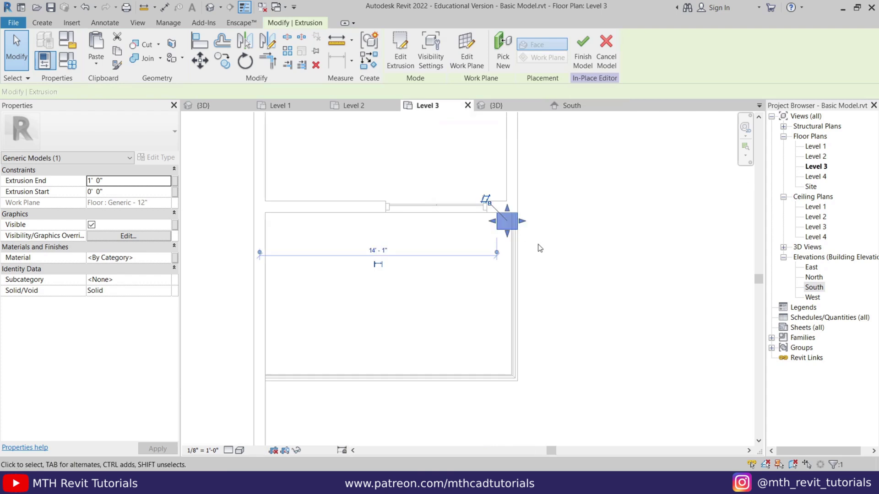
scroll(540, 248, "up", 2)
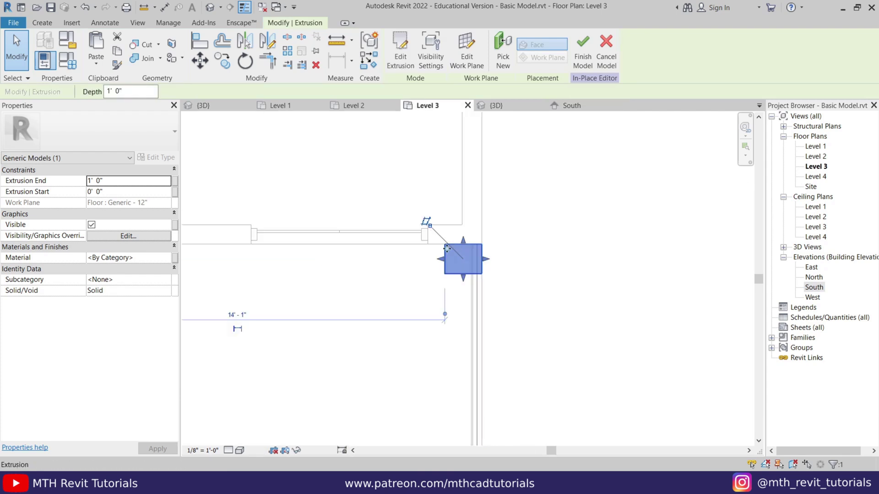
left_click(101, 182)
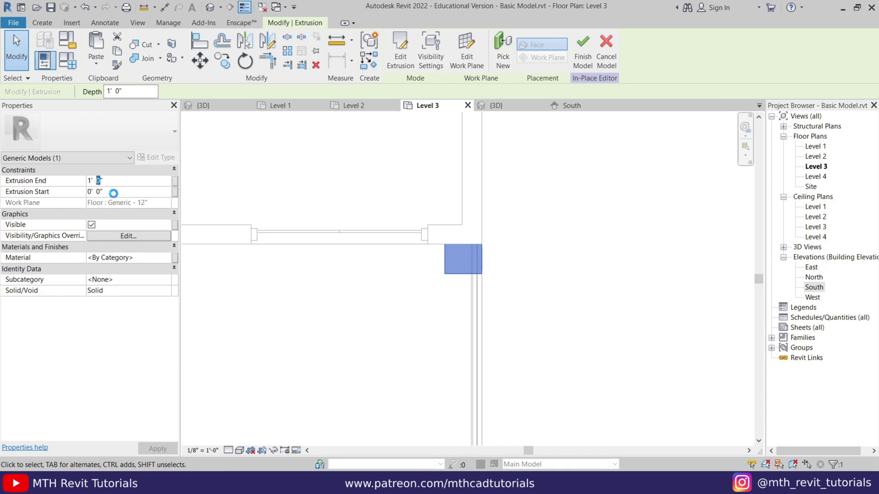
type("6")
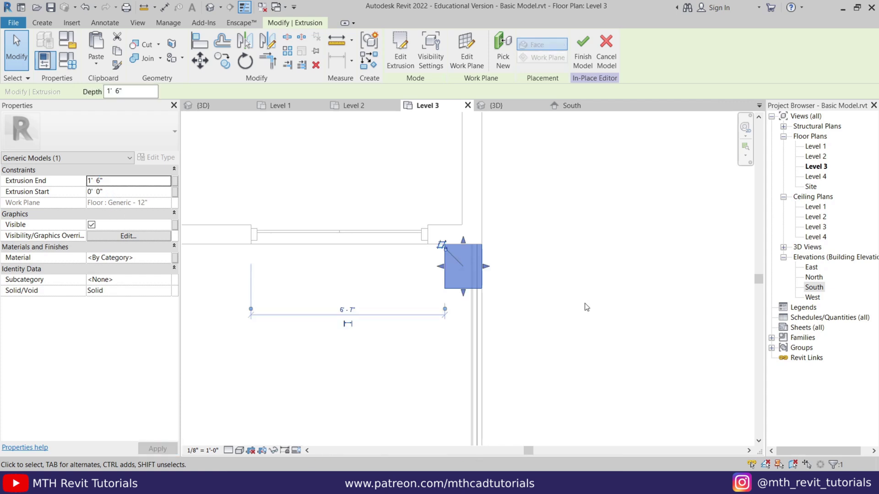
left_click(584, 305)
scroll(486, 280, "down", 1)
middle_click_drag(486, 280, 526, 268)
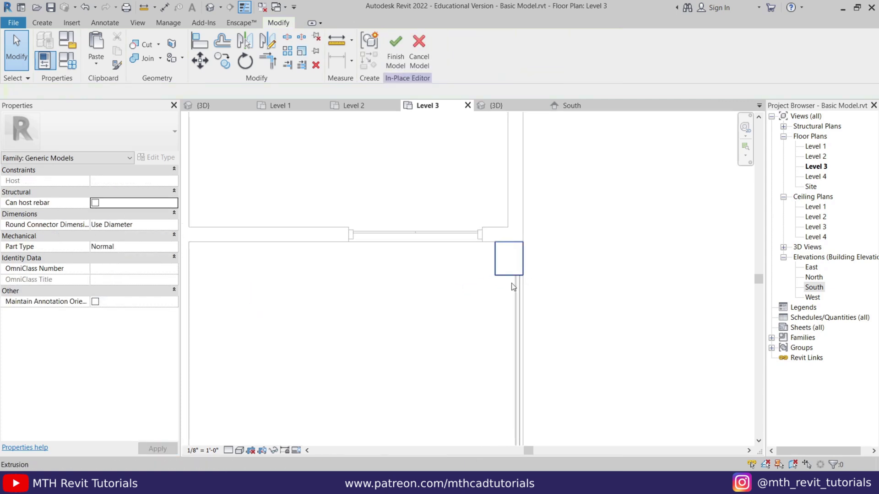
Step: In the South elevation, sketch a rectangular extrusion on the floor top covering the wall above the balcony
left_click(571, 109)
middle_click_drag(345, 264, 469, 255)
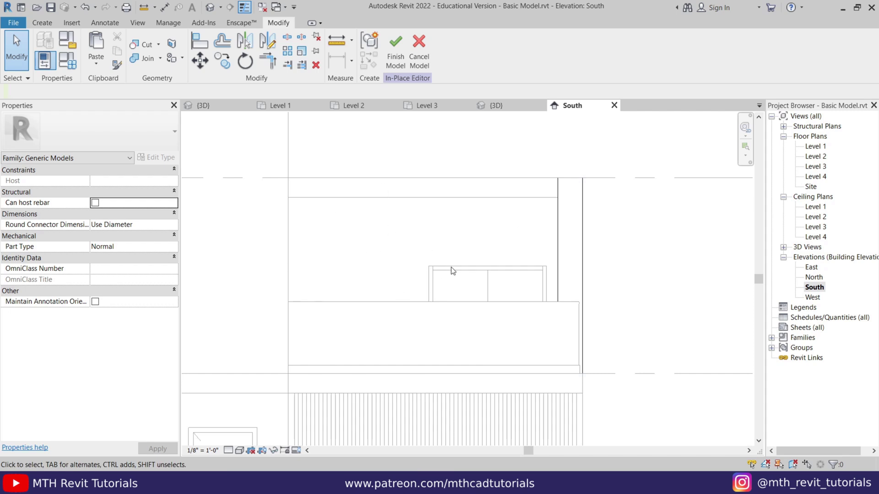
middle_click_drag(337, 232, 339, 232)
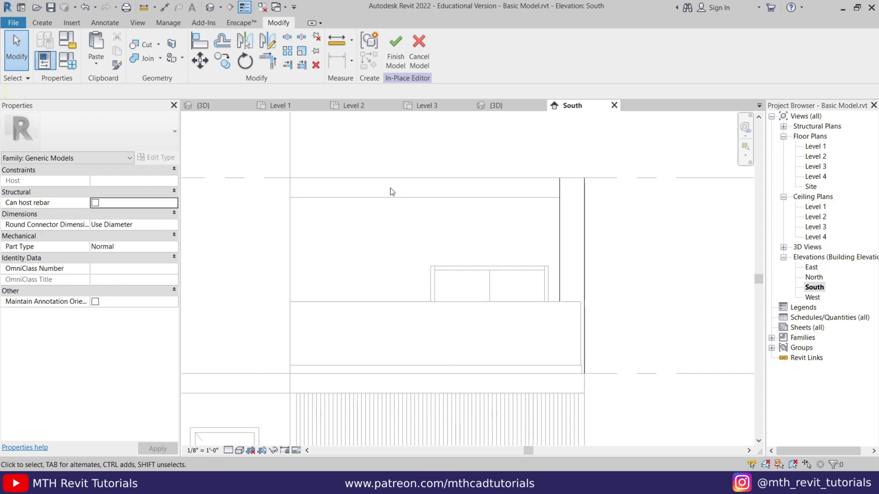
left_click(42, 22)
left_click(98, 50)
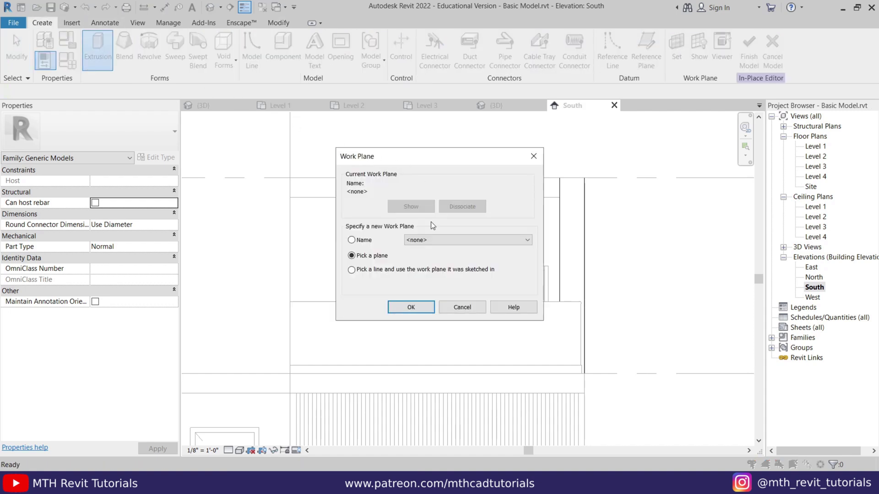
left_click(403, 305)
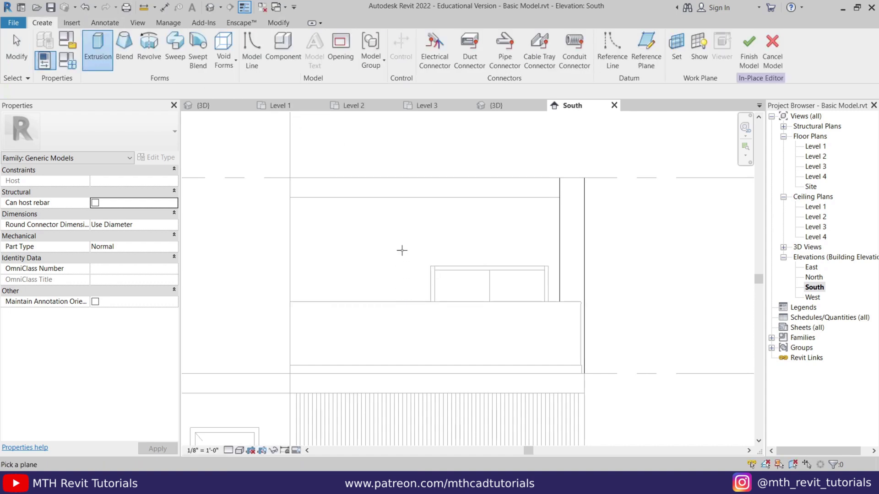
left_click(392, 195)
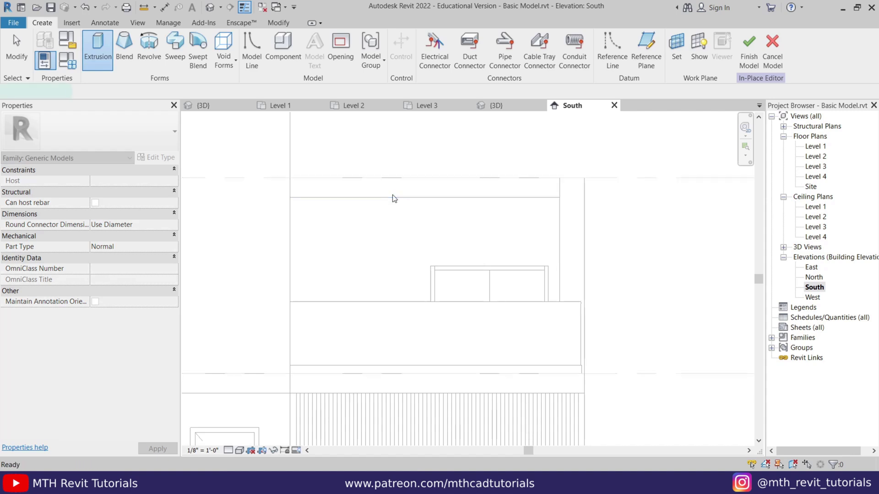
left_click(430, 41)
left_click(290, 178)
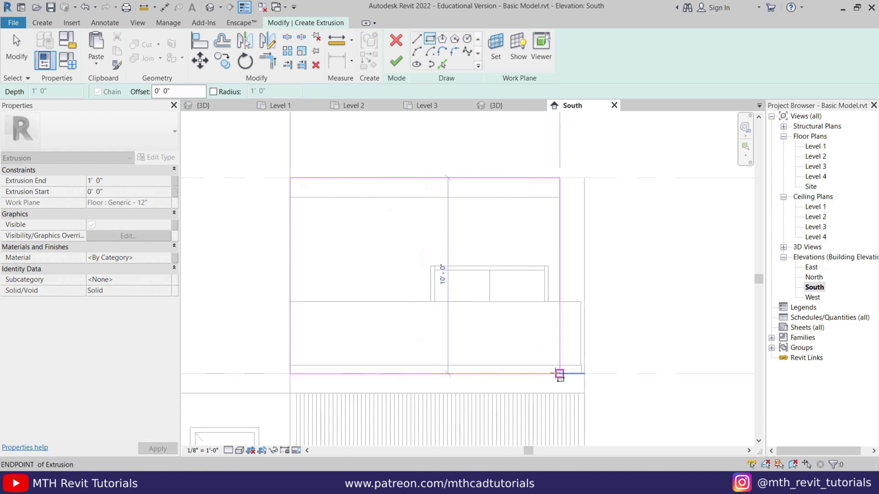
left_click(559, 373)
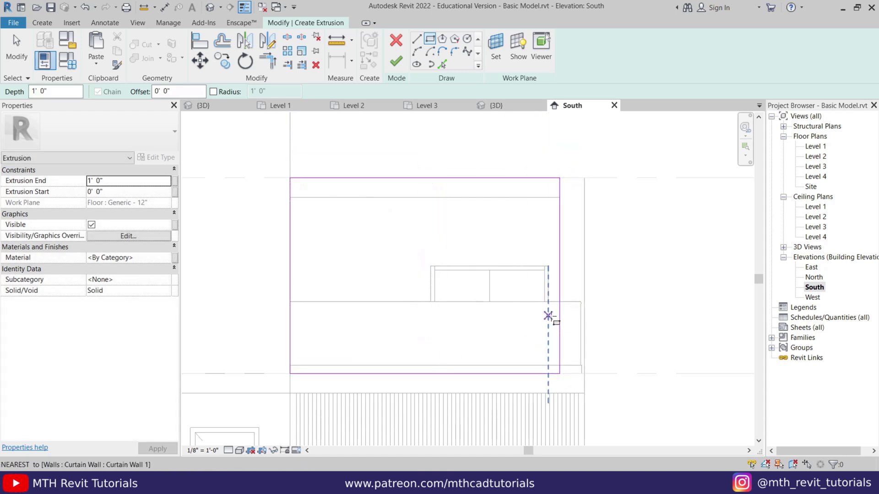
key("Escape")
key("Escape")
Step: Set the block's Extrusion End to 1' 6", finish it, and check it in 3D
left_click(100, 182)
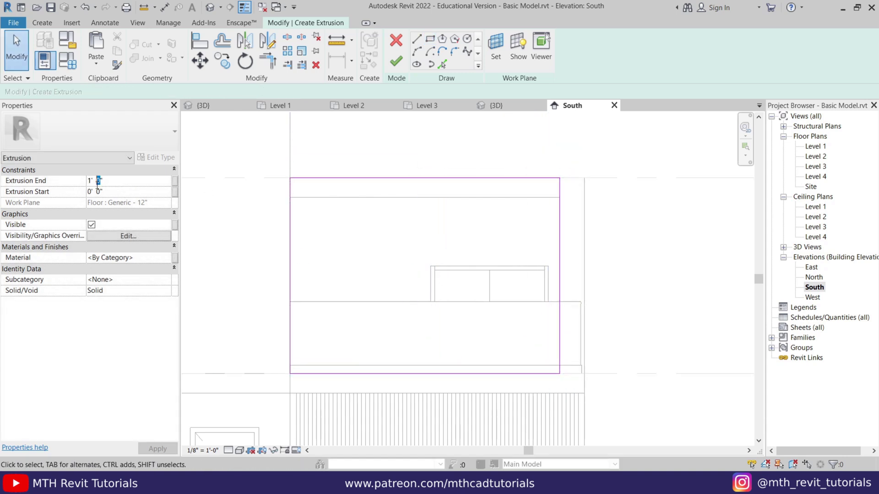
type("6")
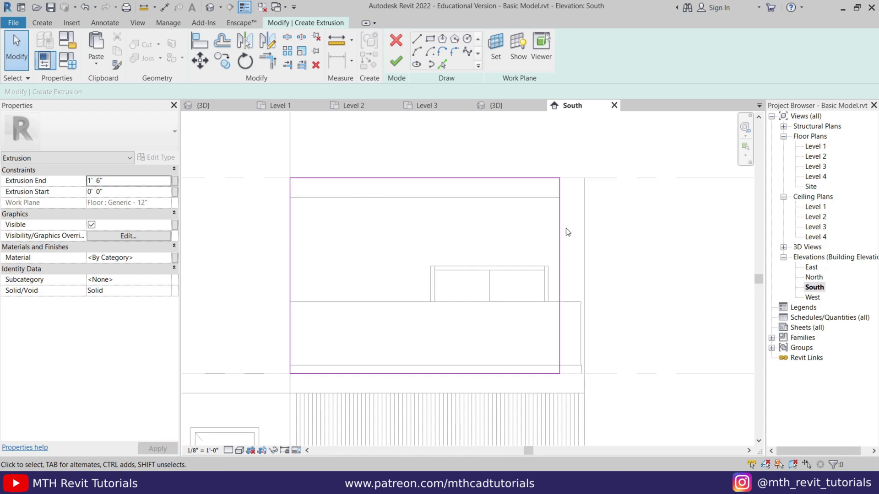
left_click(396, 62)
left_click(203, 106)
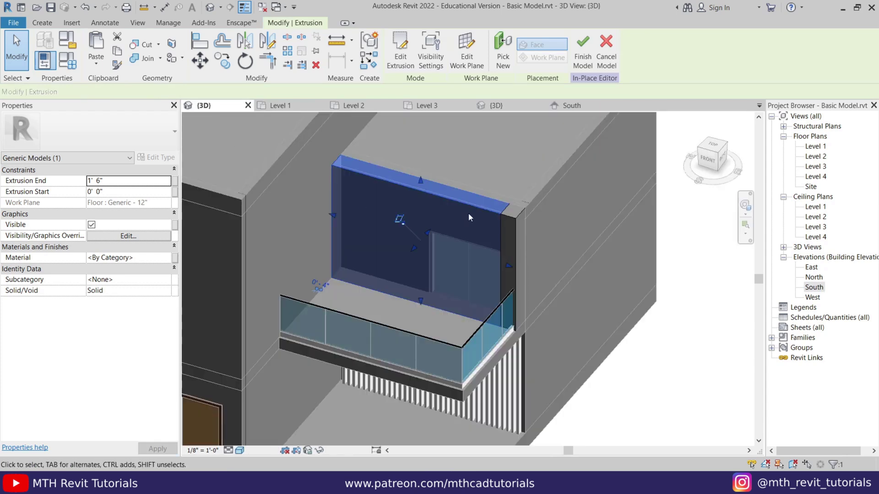
key("Escape")
middle_click_drag(372, 182, 368, 187)
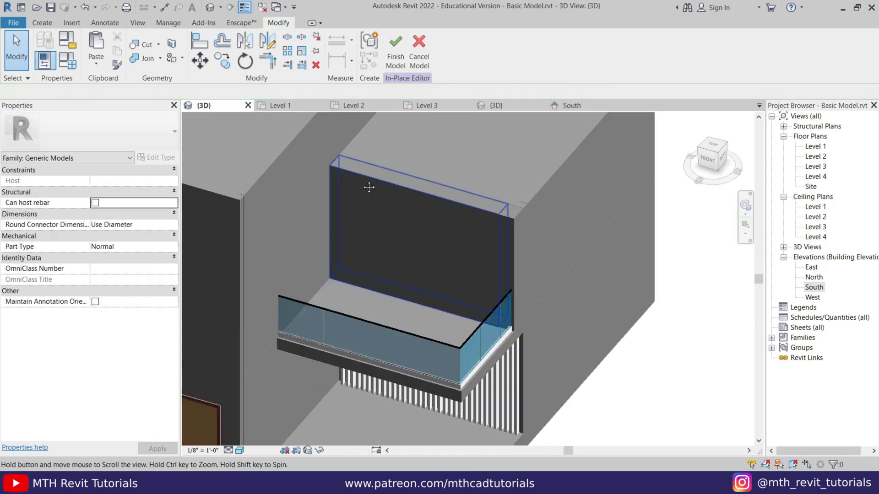
scroll(361, 192, "up", 3)
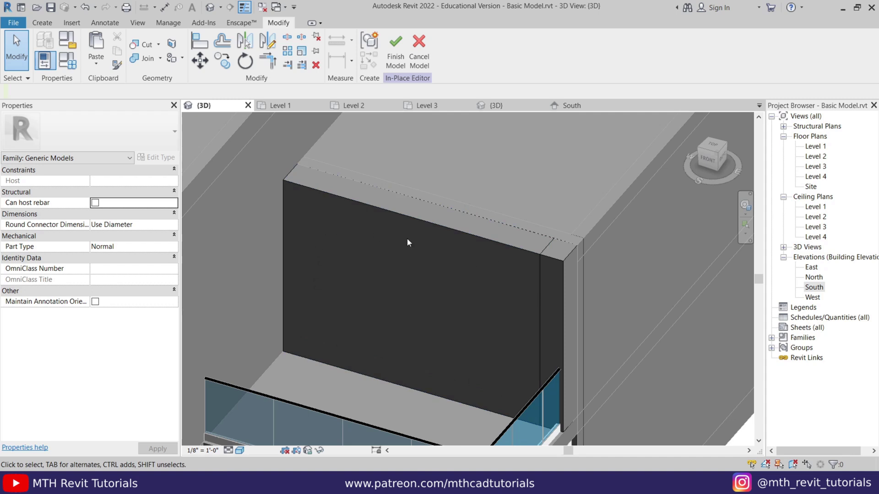
left_click(568, 106)
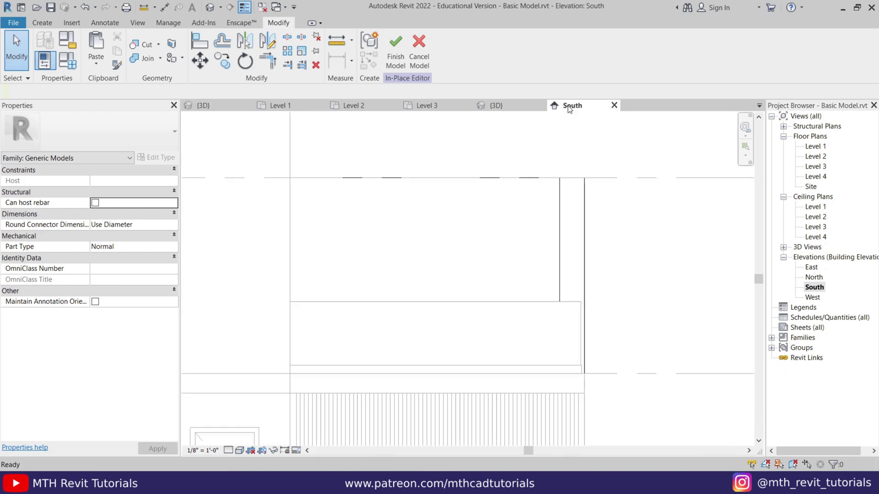
Step: Start a void blend on the block's face and switch the view to Hidden Line
left_click(41, 23)
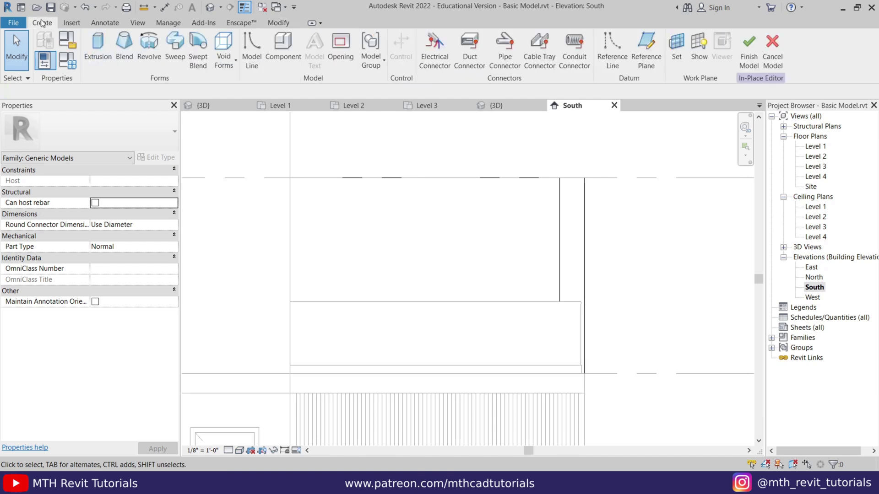
left_click(230, 66)
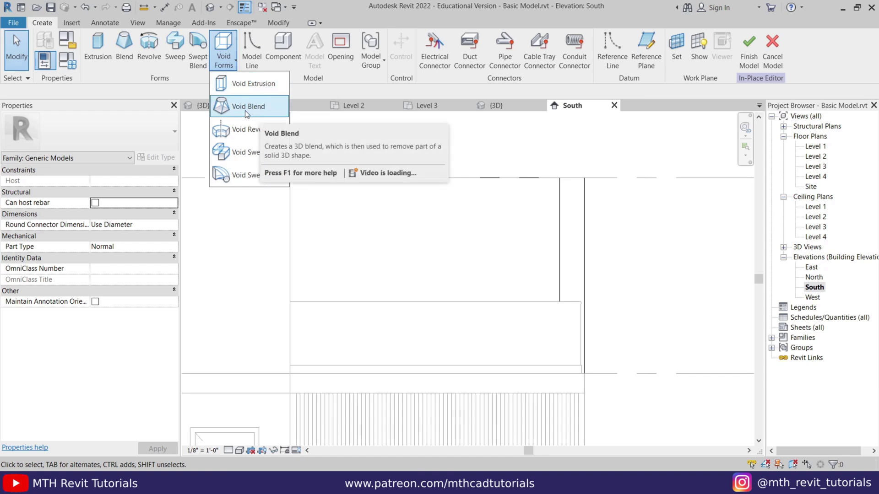
left_click(247, 110)
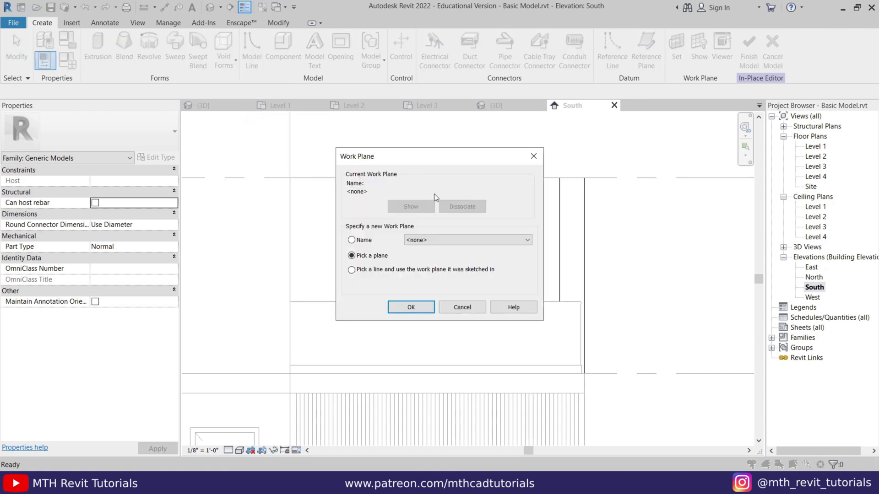
left_click(411, 307)
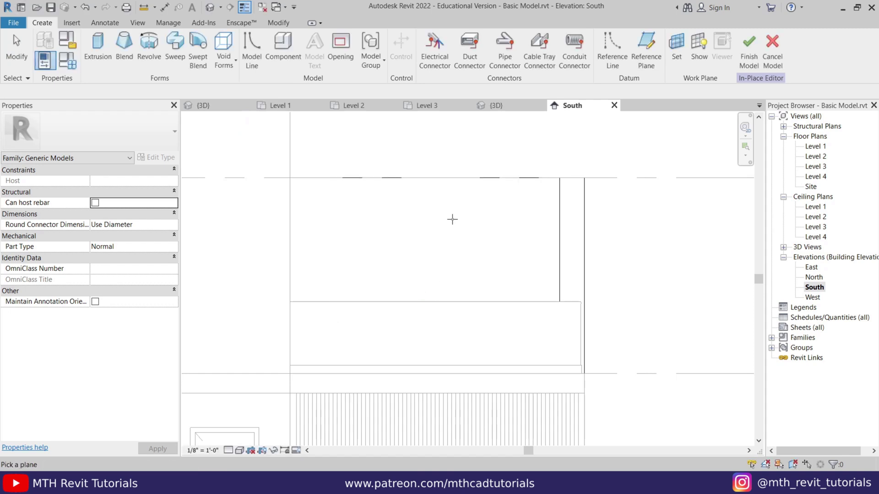
left_click(402, 180)
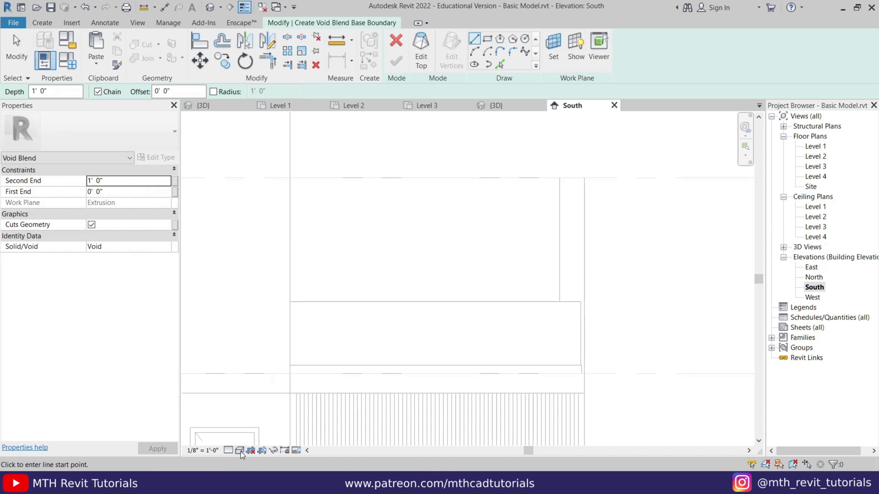
left_click(239, 450)
left_click(269, 403)
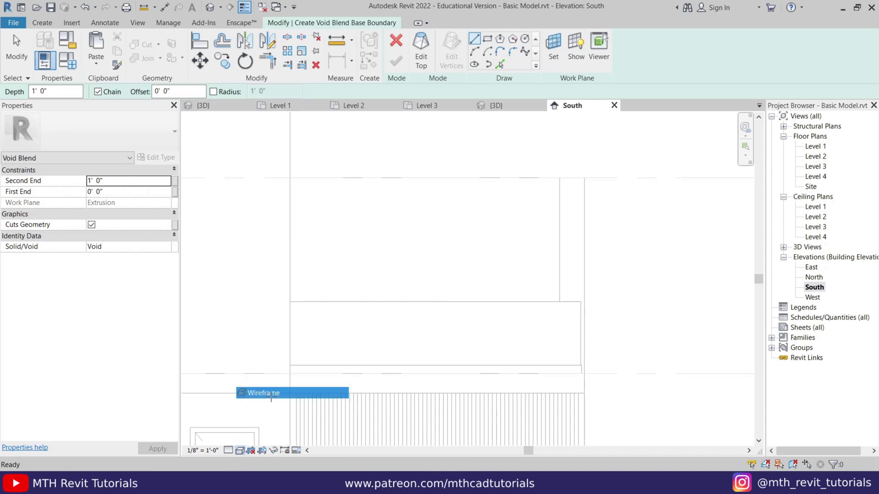
mouse_move(445, 261)
middle_mouse_down()
mouse_move(394, 268)
mouse_move(413, 254)
mouse_move(389, 291)
middle_mouse_up()
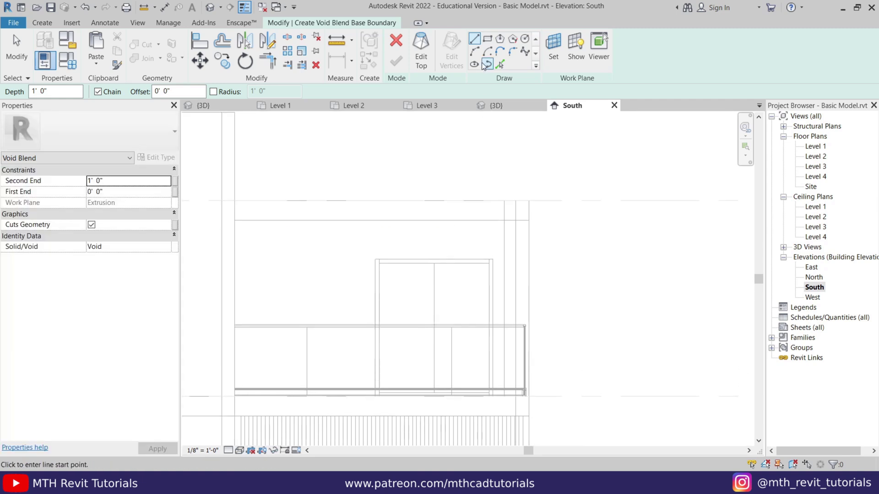
Step: Sketch the base rectangle with a 0' 6" inward offset, aligning its right side to the wall edge
left_click(486, 38)
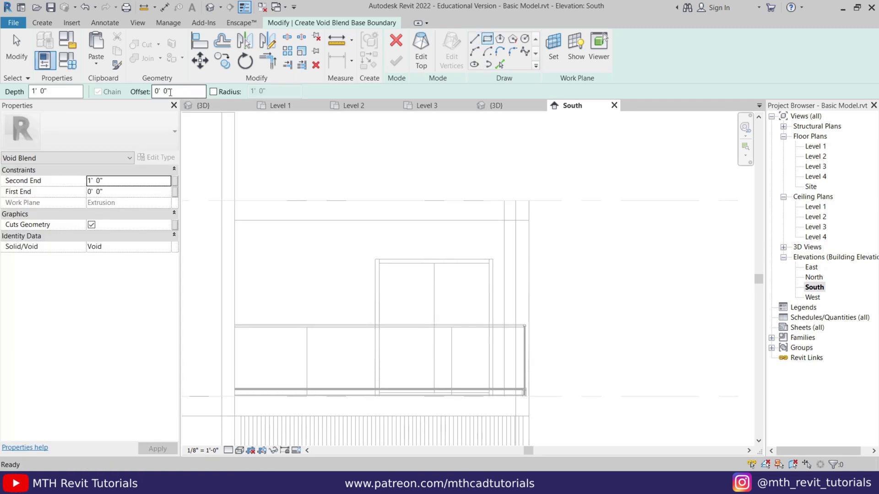
key("Return")
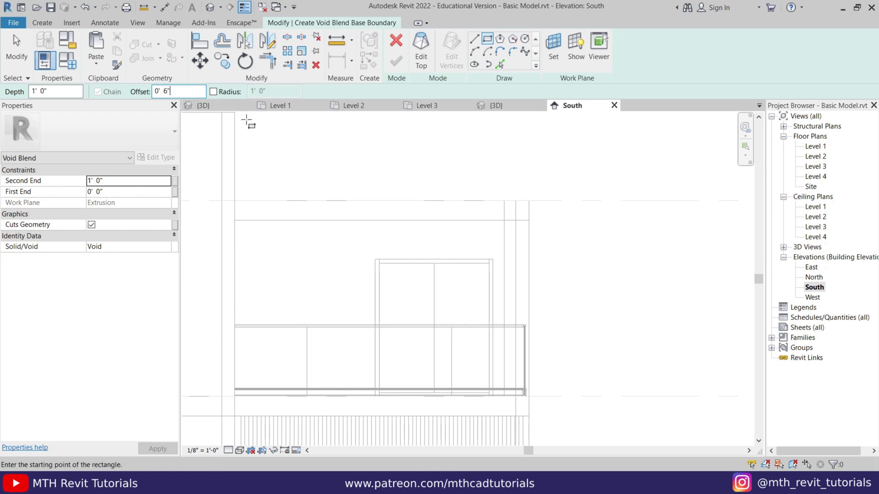
left_click(236, 201)
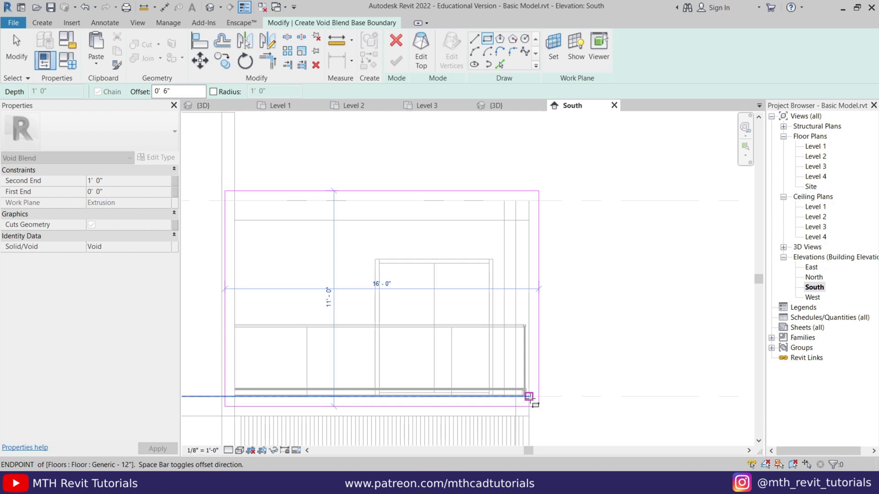
key("space")
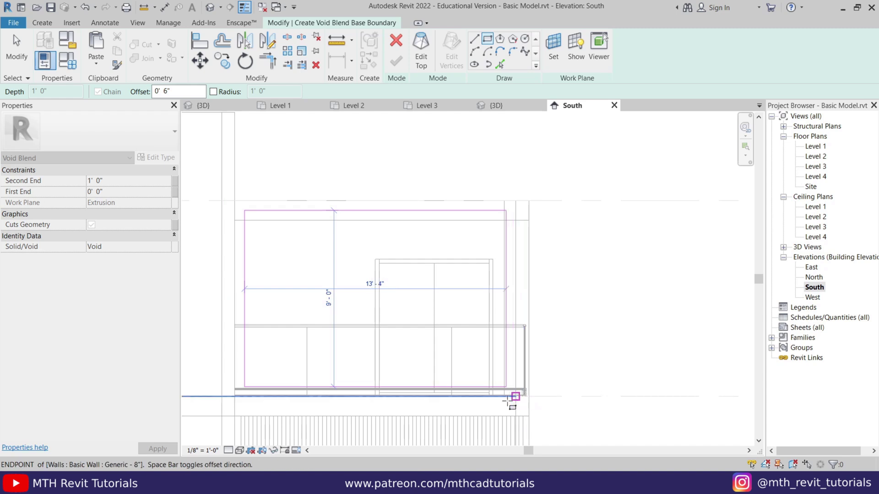
scroll(517, 402, "up", 2)
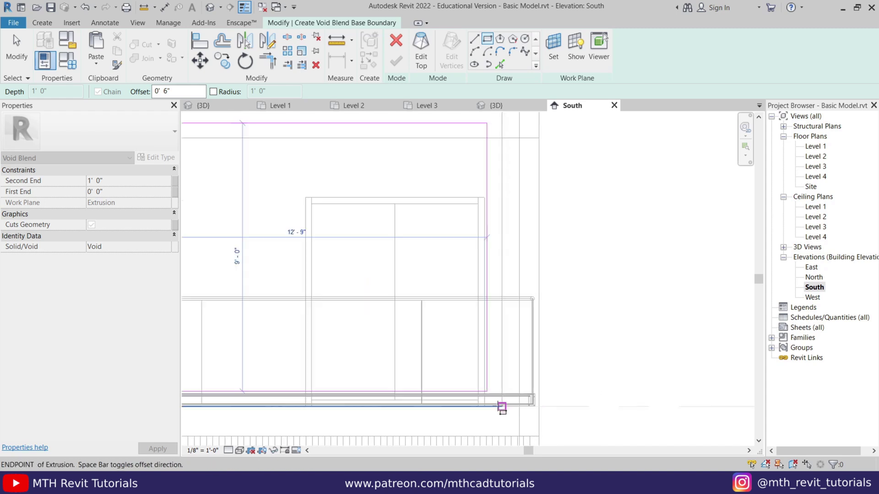
left_click(539, 406)
scroll(482, 249, "down", 1)
scroll(482, 250, "up", 2)
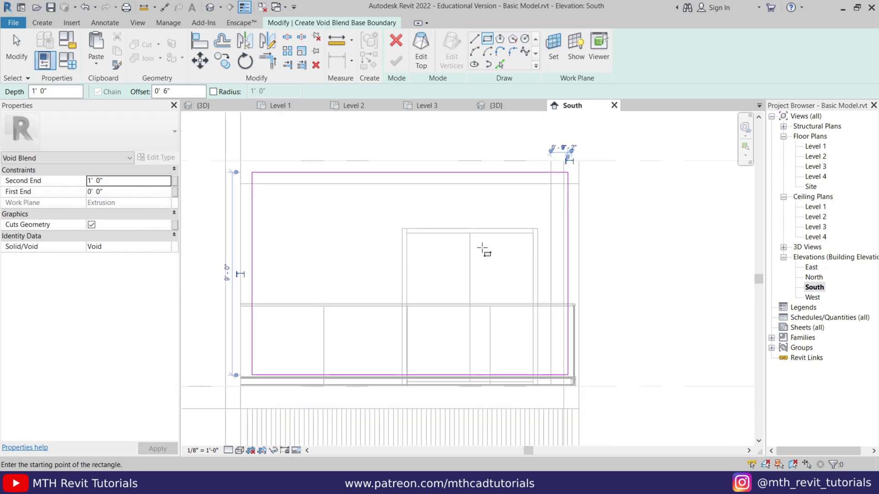
key("Escape")
scroll(571, 274, "up", 1)
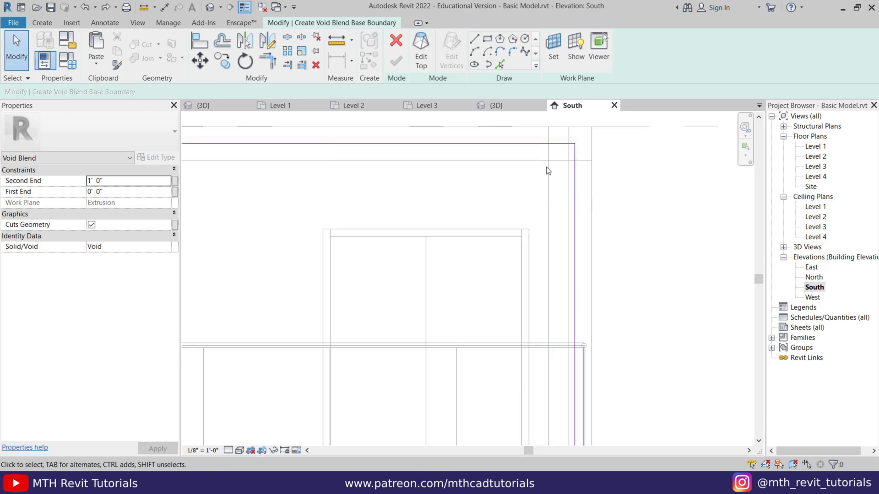
left_click_drag(575, 233, 551, 233)
scroll(574, 192, "down", 2)
middle_click_drag(586, 203, 591, 214)
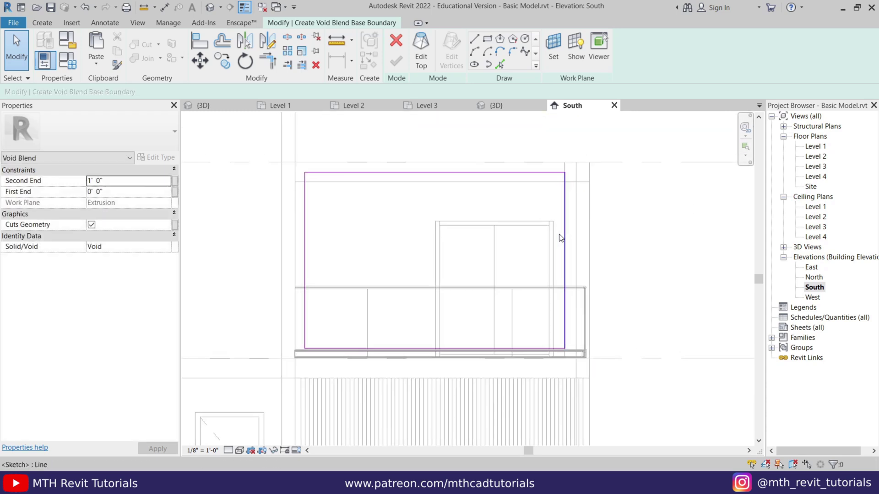
middle_click_drag(461, 232, 463, 244)
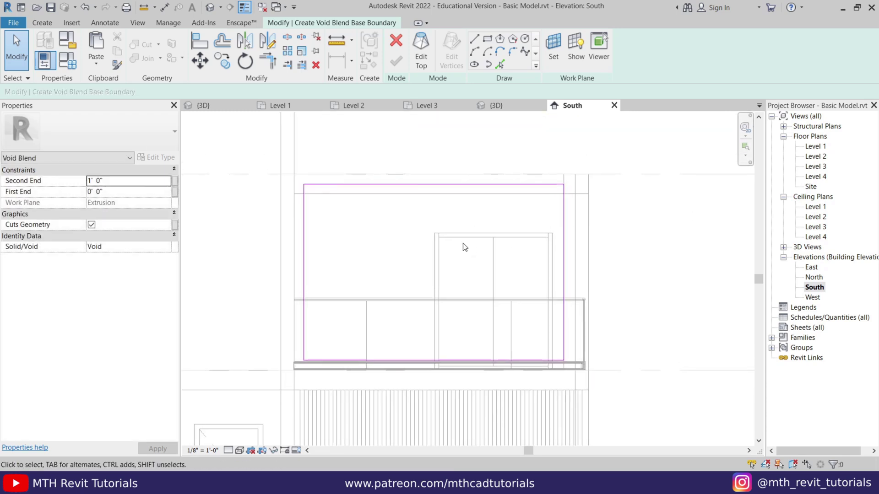
Step: Sketch the void blend's top as a 6'-0" by 7'-0" rectangle around the door and finish
left_click(425, 64)
left_click(486, 40)
scroll(420, 227, "up", 3)
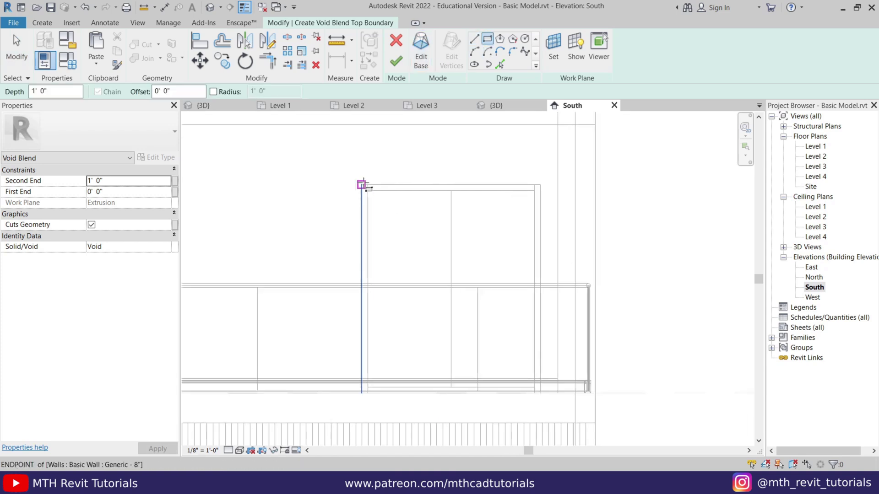
left_click(362, 185)
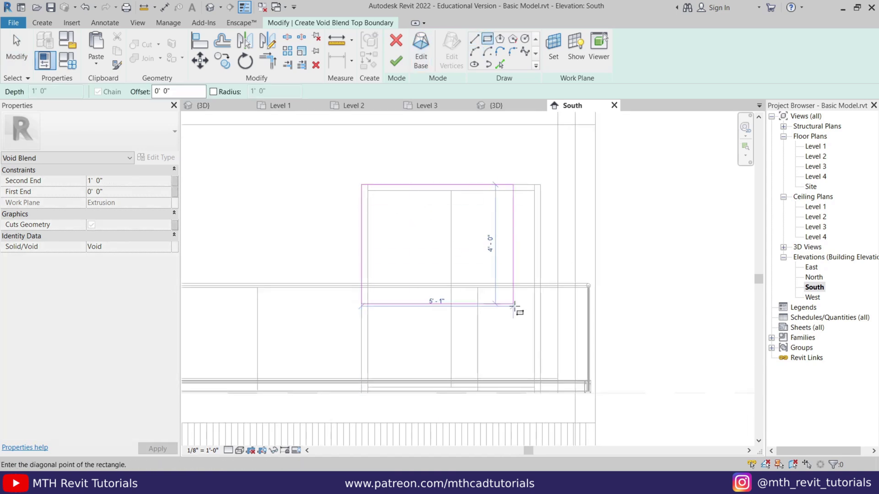
left_click(540, 393)
key("Escape")
key("Escape")
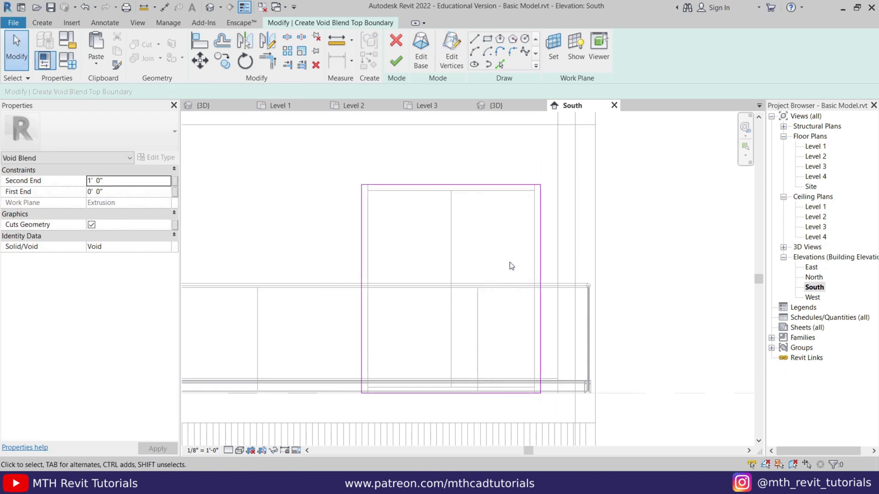
scroll(493, 413, "up", 3)
scroll(536, 388, "up", 2)
scroll(489, 353, "down", 4)
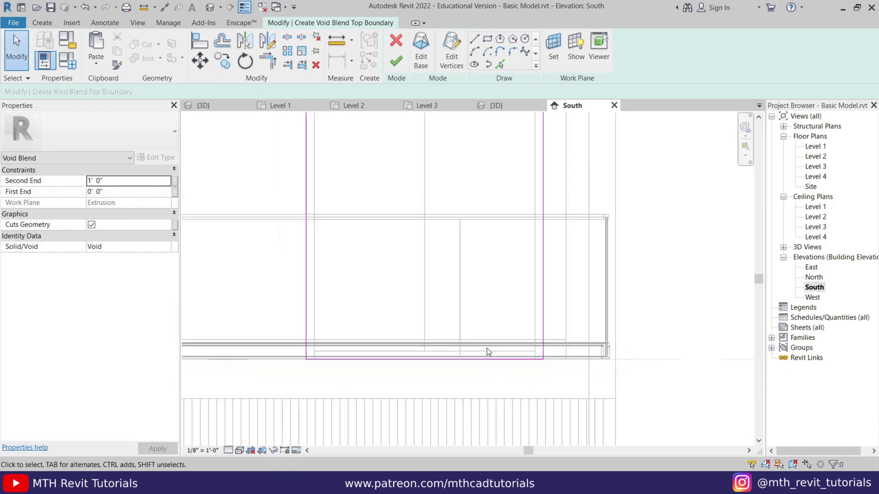
left_click(396, 61)
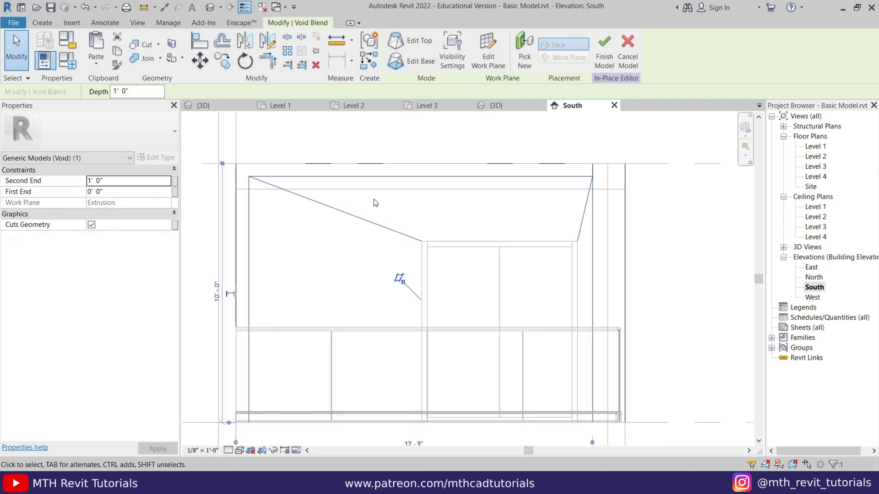
Step: Inspect the angled cut in 3D, toggling between wireframe and shaded display
left_click(215, 106)
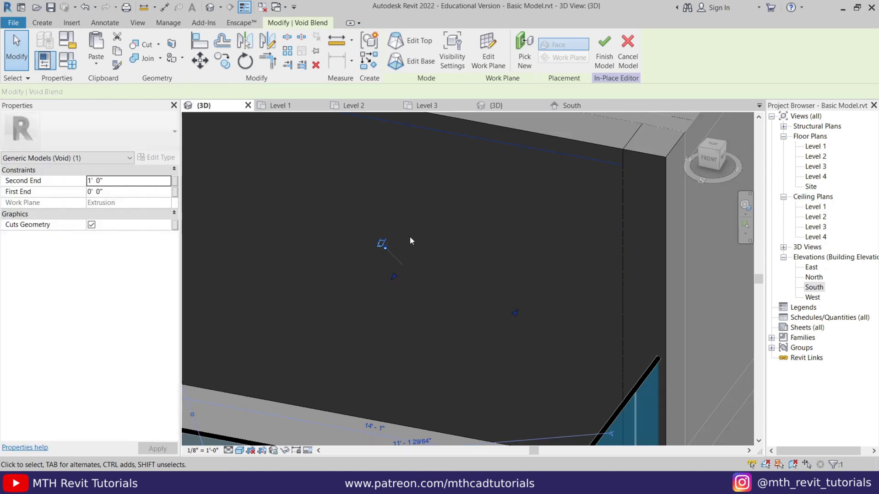
scroll(408, 242, "down", 3)
key("Escape")
mouse_move(358, 284)
middle_mouse_down("shift")
mouse_move(506, 308)
mouse_move(515, 298)
mouse_move(428, 263)
mouse_move(421, 322)
middle_mouse_up("shift")
key("w")
key("f")
scroll(400, 273, "up", 2)
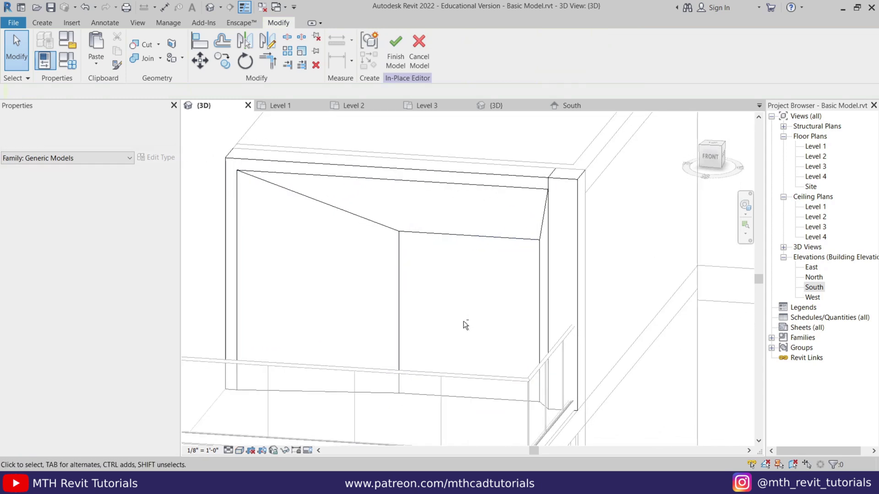
key("s")
key("d")
scroll(438, 288, "up", 1)
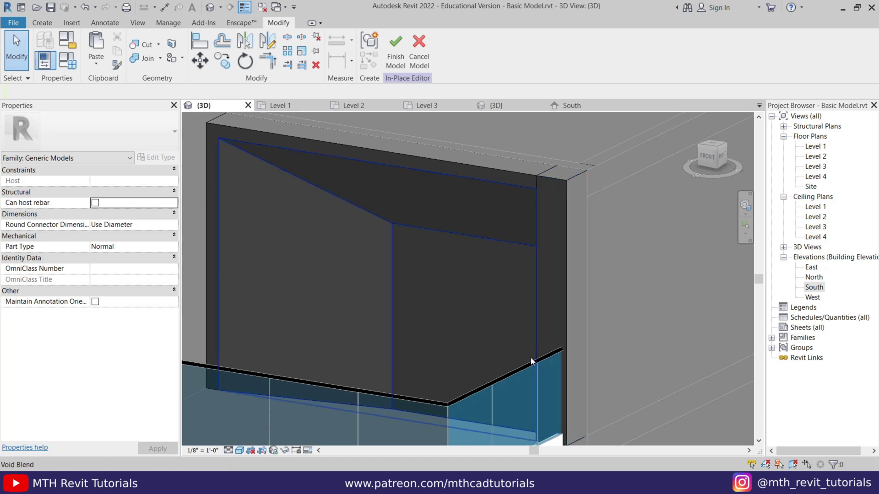
middle_click_drag(464, 253, 446, 255, "shift")
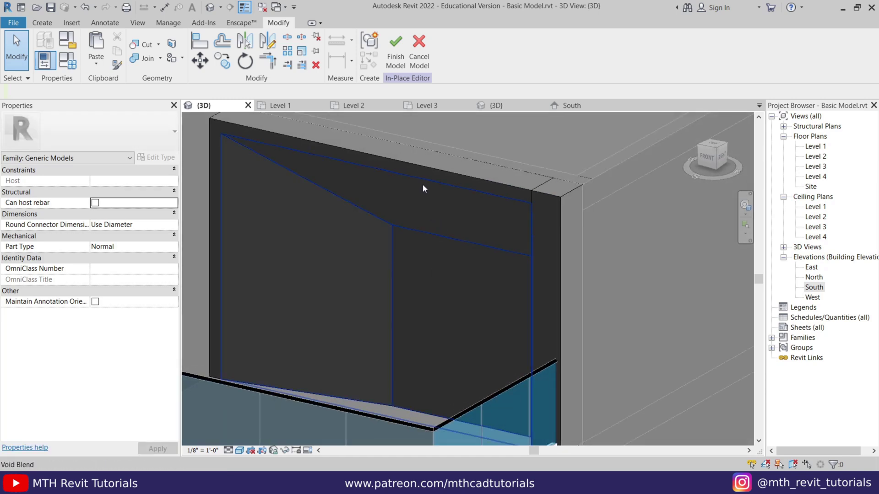
Step: Extend the void blend to the wall face for a 1' 6" depth, then return to South elevation
left_click(422, 189)
middle_click_drag(422, 188, 667, 168, "shift")
left_click(721, 157)
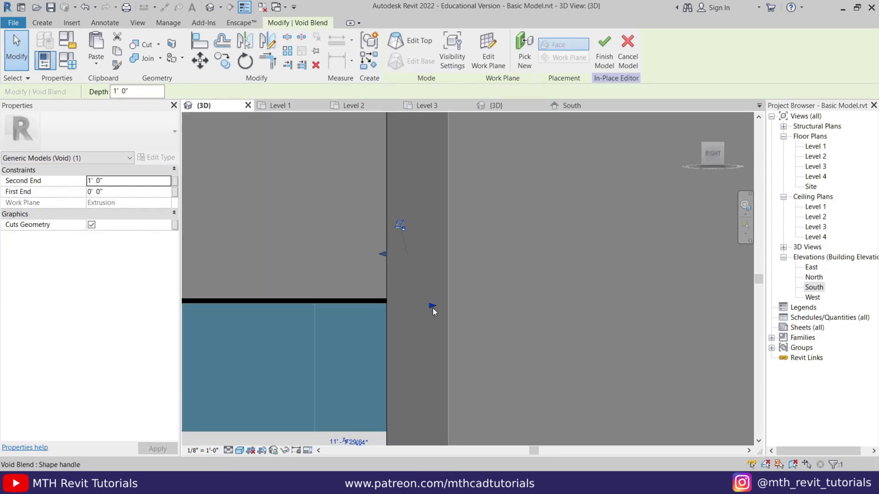
left_click_drag(432, 307, 457, 330)
scroll(467, 297, "down", 4)
middle_click_drag(452, 294, 565, 372, "shift")
left_click(663, 350)
mouse_move(433, 358)
middle_mouse_down("shift")
mouse_move(488, 362)
mouse_move(502, 322)
mouse_move(458, 367)
mouse_move(453, 361)
middle_mouse_up("shift")
scroll(432, 333, "down", 2)
middle_click_drag(433, 333, 502, 338)
scroll(502, 337, "down", 1)
middle_click_drag(428, 319, 502, 318, "shift")
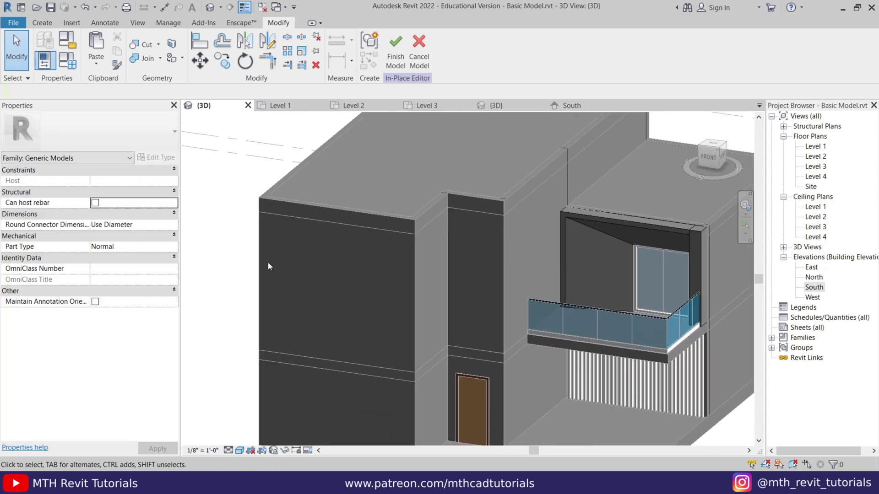
scroll(379, 275, "down", 3)
scroll(433, 288, "up", 2)
left_click(573, 108)
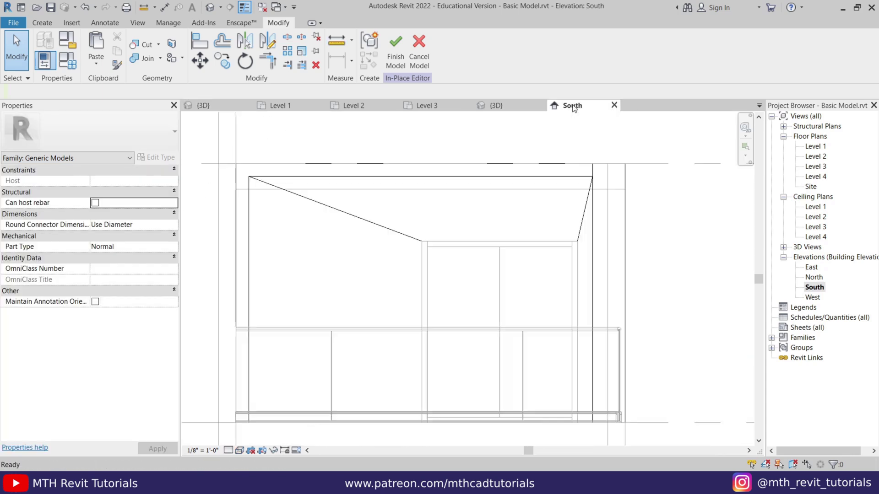
Step: Start a new solid extrusion on the floor's reference plane in the South elevation
middle_click_drag(423, 306, 480, 274)
scroll(480, 274, "down", 6)
middle_click_drag(374, 282, 504, 248)
scroll(504, 248, "down", 1)
middle_click_drag(429, 268, 430, 284)
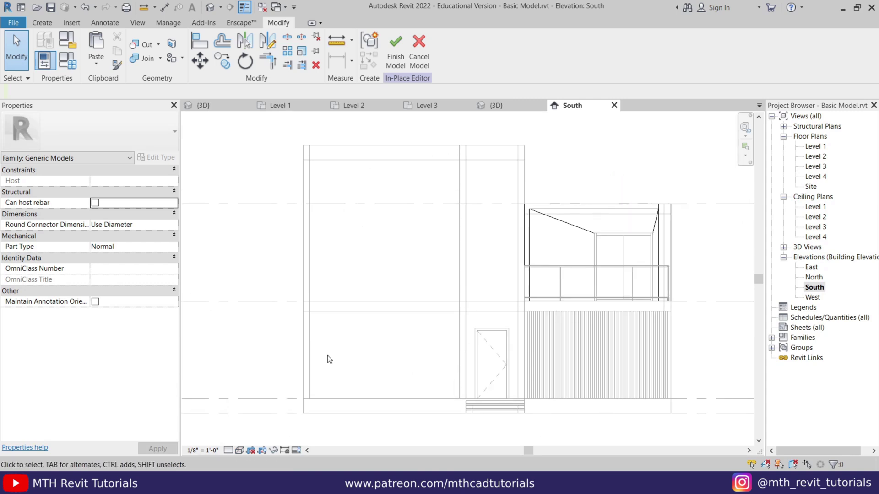
left_click(42, 26)
left_click(97, 45)
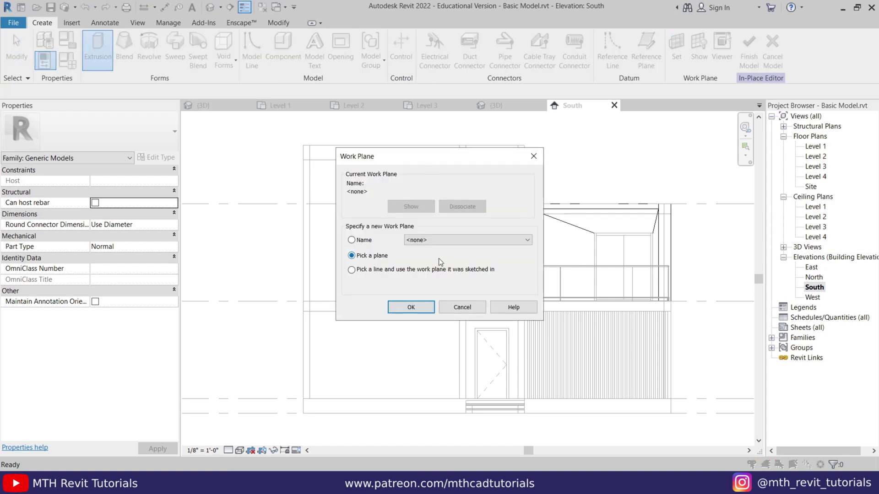
left_click(432, 304)
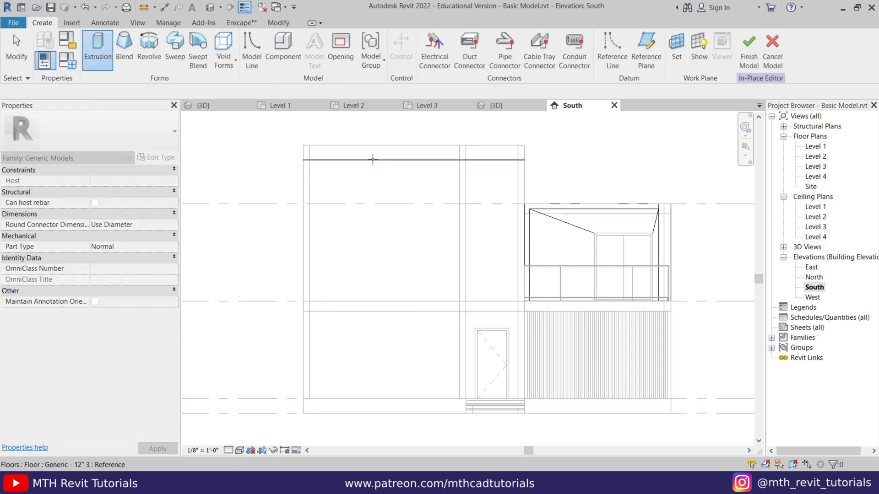
left_click(372, 159)
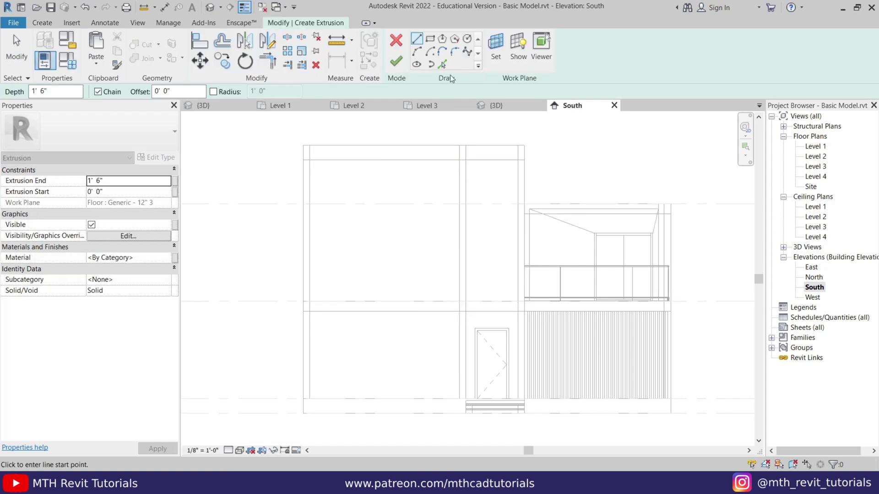
Step: Sketch a tall rectangle from the top floor-wall intersection down to the floor line
left_click(430, 39)
scroll(496, 186, "up", 1)
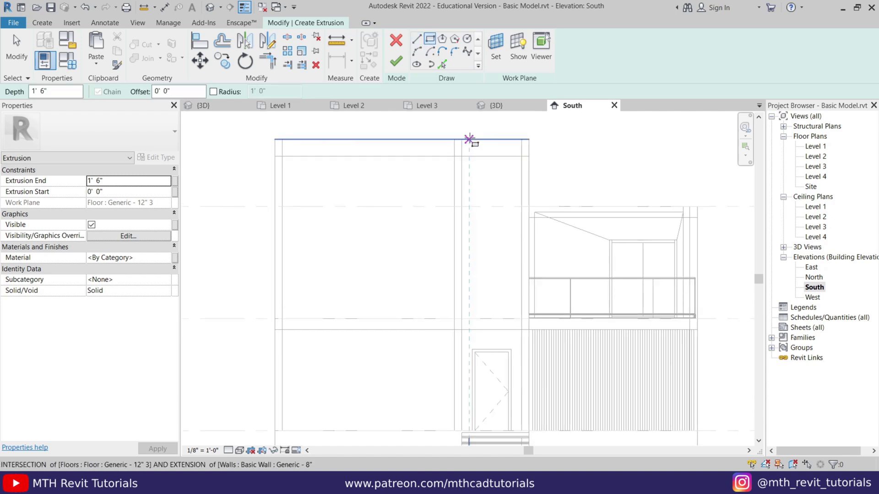
left_click(462, 139)
middle_click_drag(403, 322, 421, 291)
left_click(416, 298)
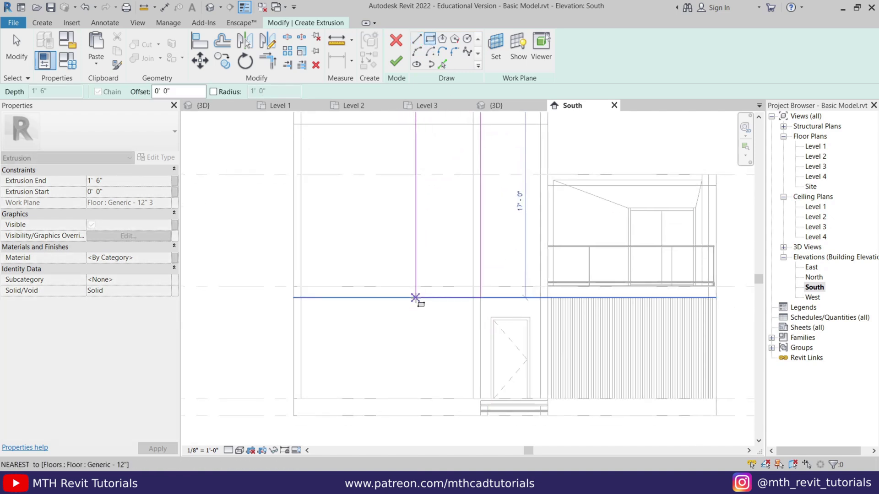
key("Escape")
key("Escape")
Step: Set the rectangle's bottom line 6'-0" below the floor line
left_click(449, 297)
scroll(418, 308, "up", 2)
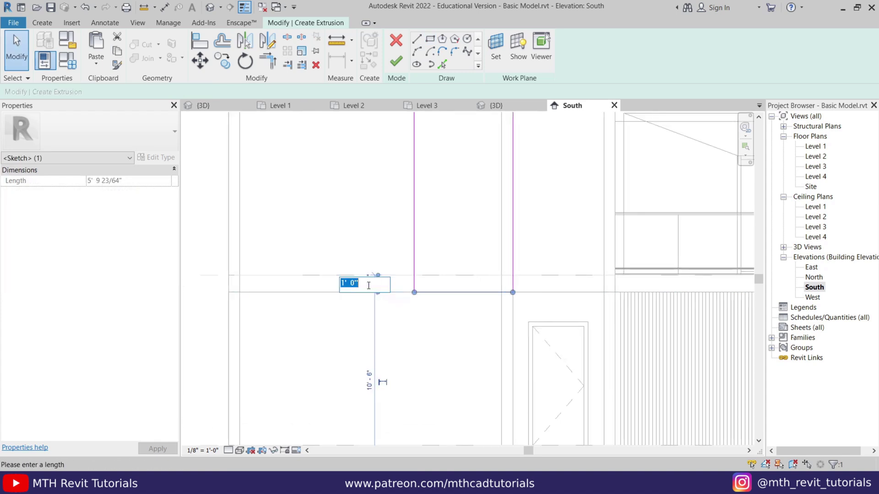
key("Return")
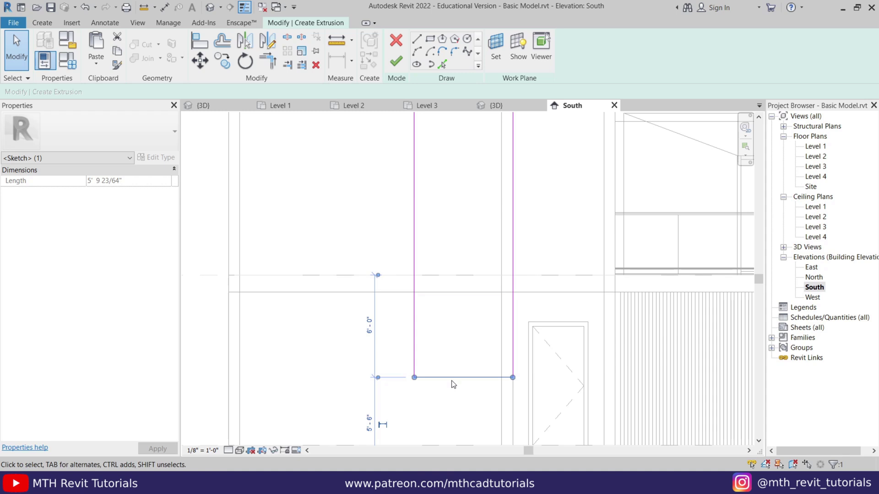
key("Escape")
scroll(438, 285, "down", 1)
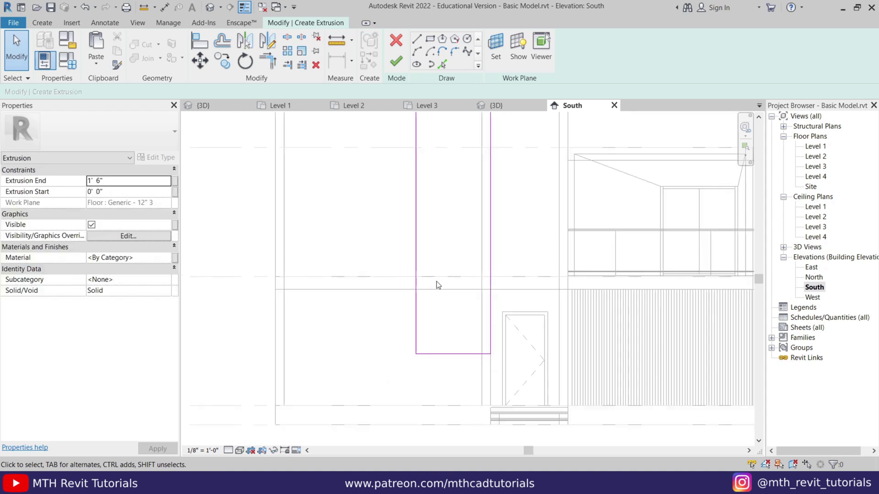
left_click(444, 354)
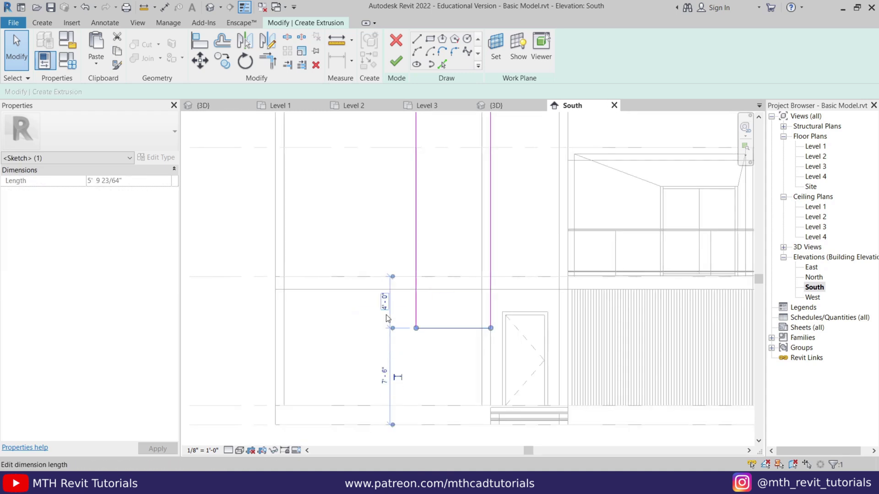
left_click(575, 352)
middle_click_drag(532, 241, 538, 293)
scroll(537, 294, "down", 1)
scroll(565, 215, "up", 2)
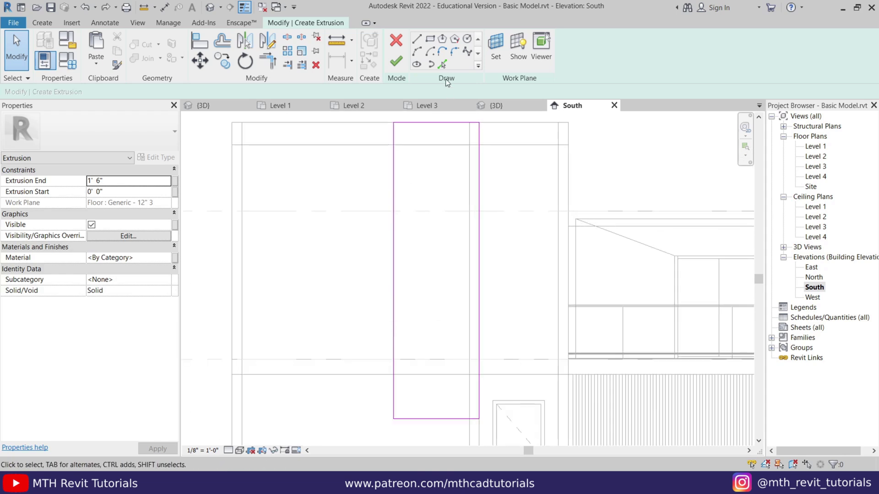
left_click(442, 64)
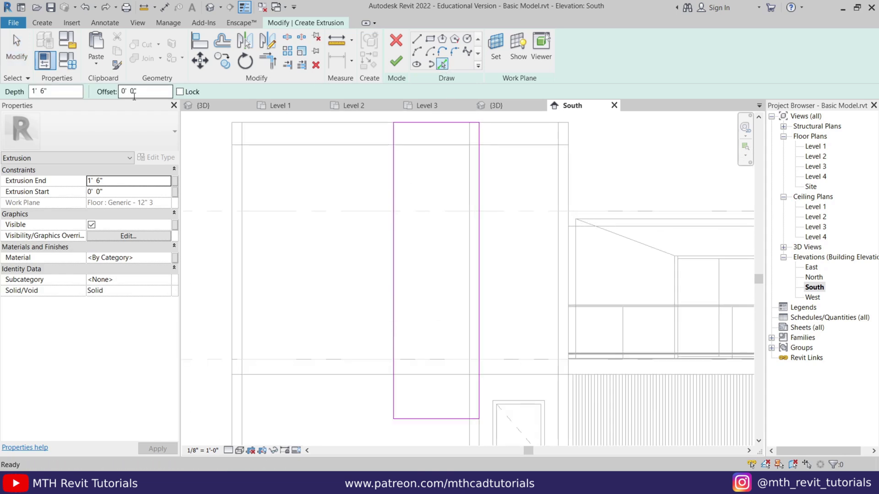
Step: Add offset sketch lines picked from the wall edge and the top edge
left_click(478, 209)
middle_click_drag(462, 176, 459, 177)
left_click(434, 123)
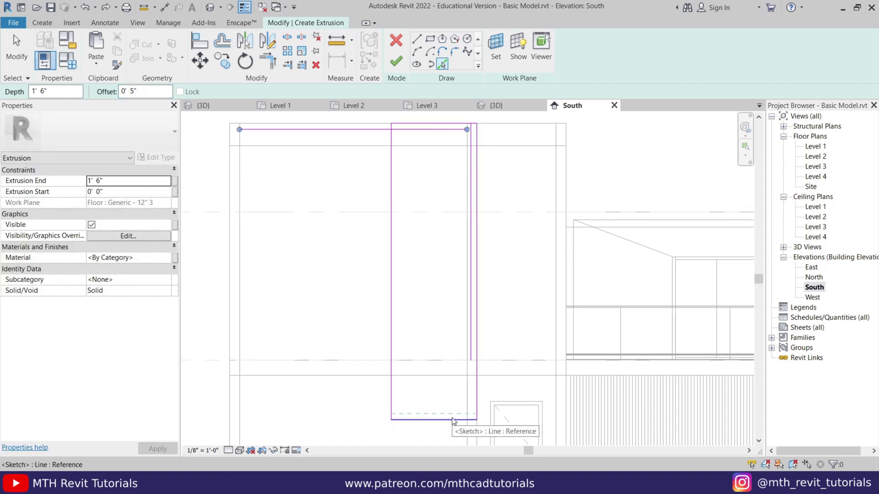
scroll(491, 373, "up", 5)
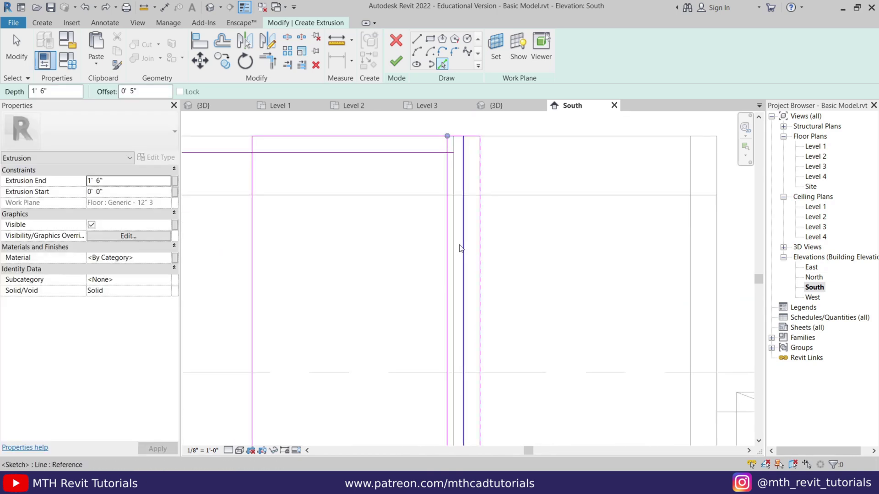
key("Escape")
key("Escape")
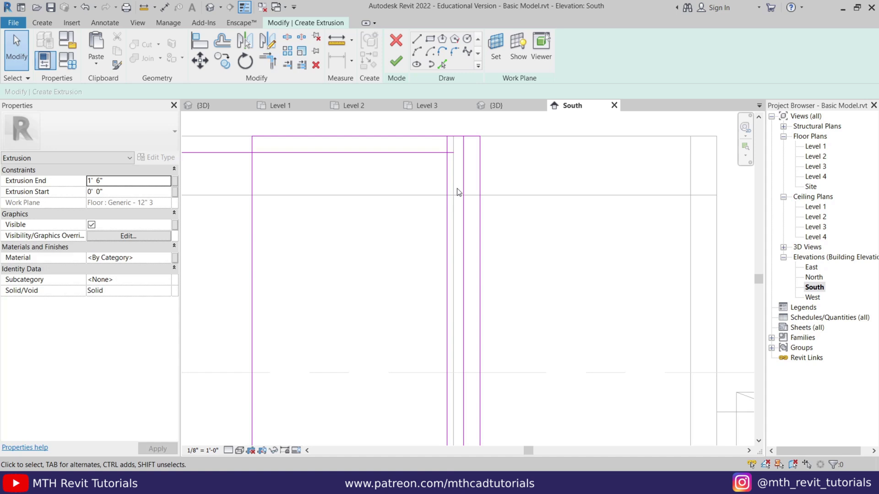
Step: Trim the inner lines with TR into a thin closed slat outline
key("t")
key("r")
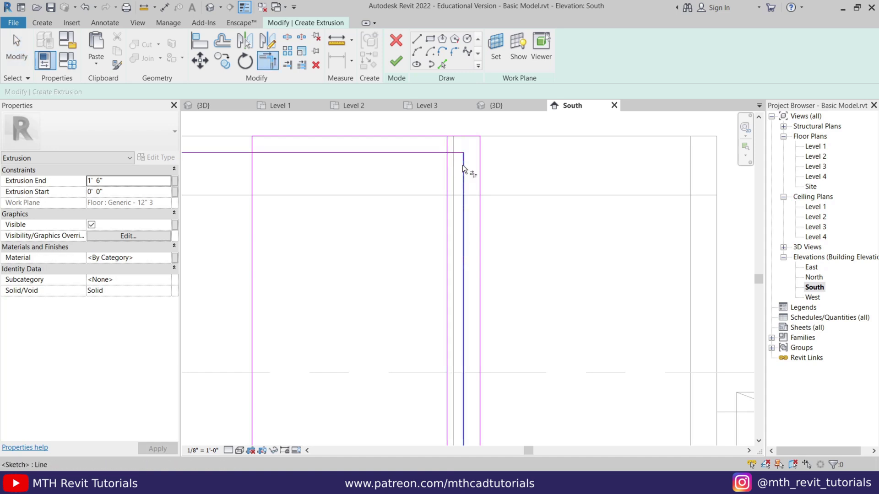
scroll(448, 181, "down", 3)
mouse_move(503, 300)
middle_mouse_down()
mouse_move(490, 292)
mouse_move(487, 115)
middle_mouse_up()
scroll(433, 271, "up", 2)
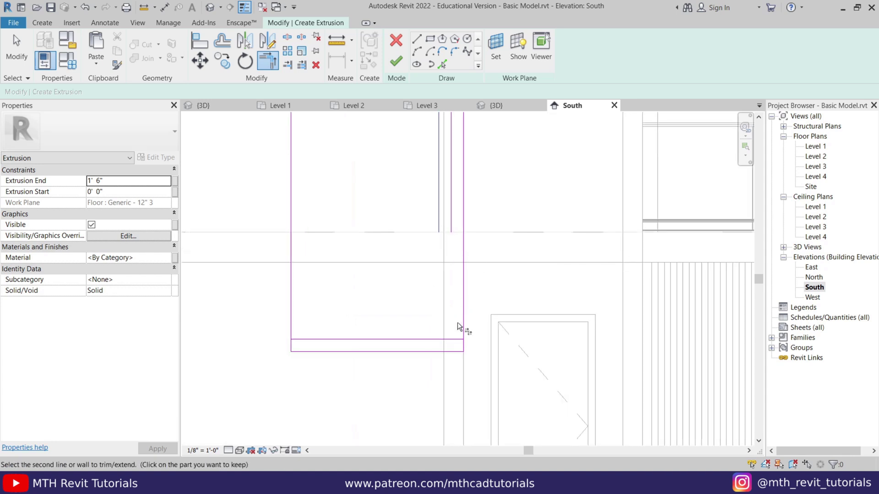
left_click(450, 339)
left_click(447, 339)
left_click(450, 215)
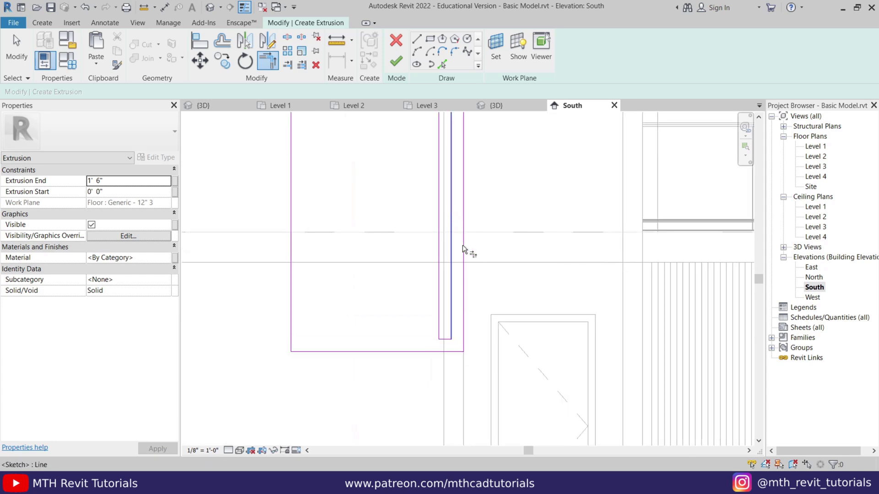
scroll(473, 355, "down", 2)
key("Escape")
Step: Window-select the four lines of the slat outline
middle_click_drag(442, 174, 412, 249)
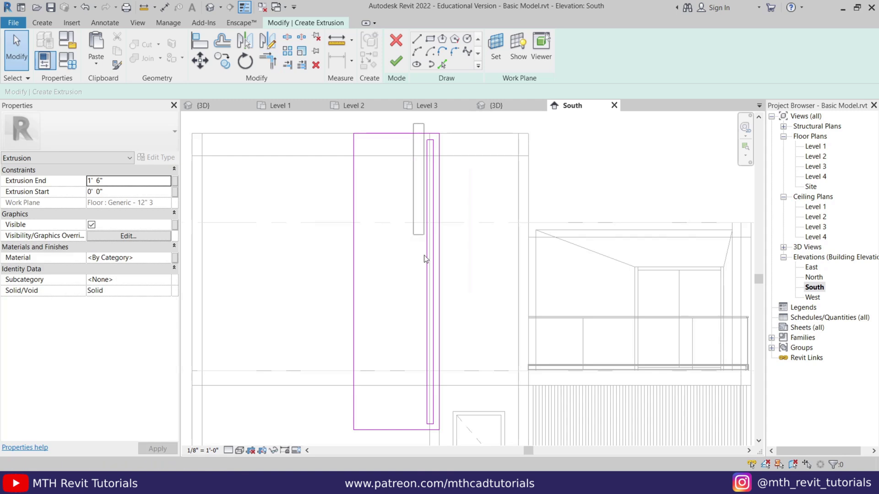
left_click_drag(436, 445, 435, 446)
middle_click_drag(428, 252, 419, 326)
scroll(399, 191, "up", 1)
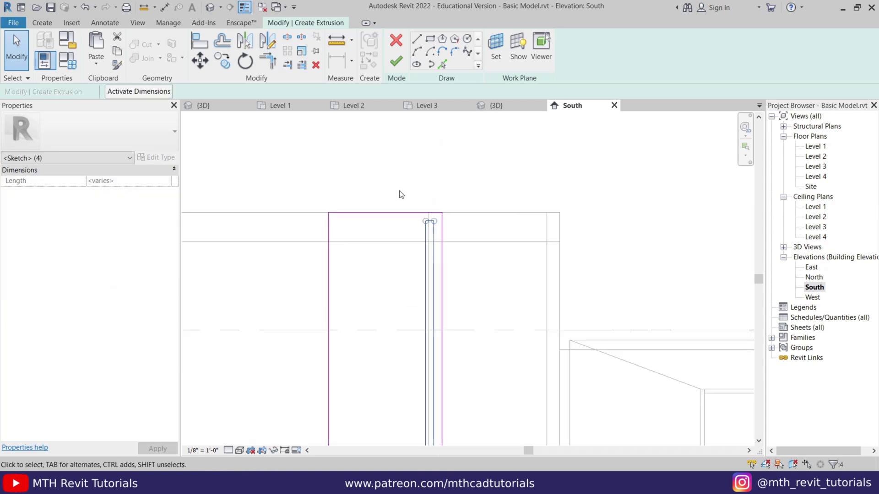
Step: Copy the slat outline five times leftward from its corner at even spacing
left_click(229, 67)
scroll(453, 220, "up", 2)
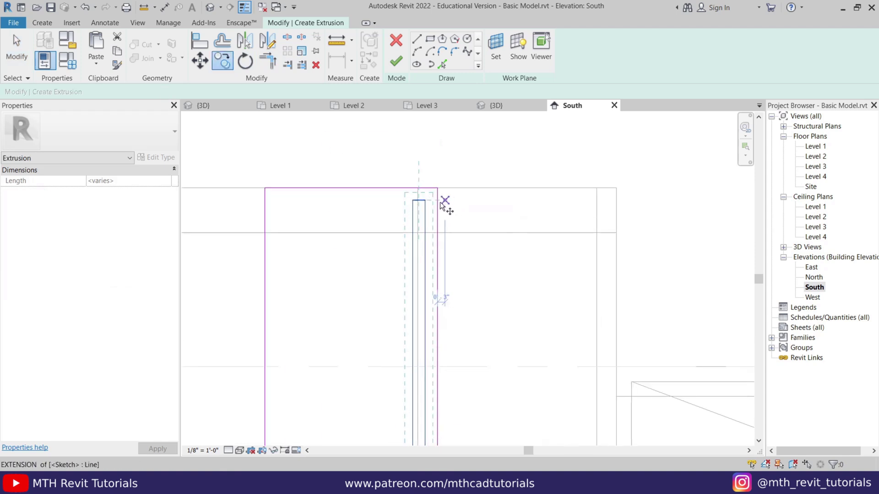
left_click(413, 200)
left_click(387, 201)
left_click(363, 200)
left_click(338, 200)
left_click(312, 200)
left_click(289, 200)
key("Escape")
key("Escape")
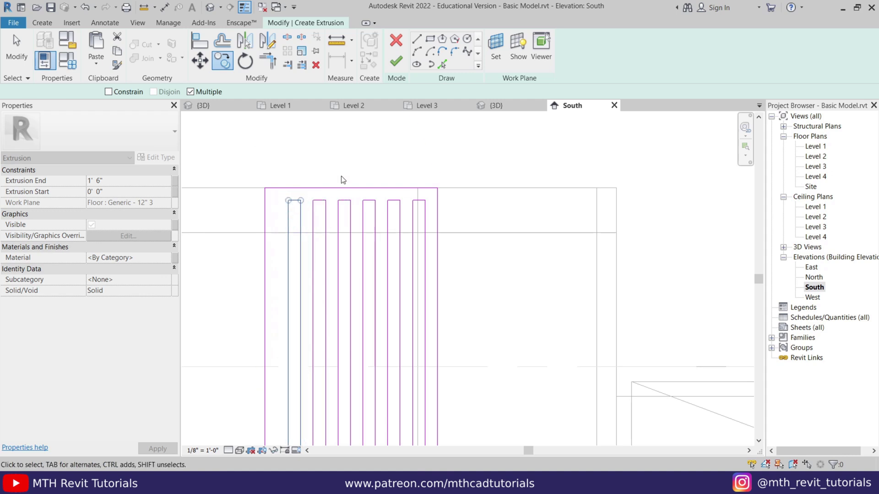
Step: Select all the slat screen sketch lines to review them, then clear the selection
scroll(342, 181, "down", 2)
middle_click_drag(300, 194, 352, 145)
scroll(348, 130, "down", 3)
mouse_move(349, 131)
left_mouse_down()
mouse_move(386, 245)
mouse_move(393, 373)
mouse_move(411, 385)
left_mouse_up()
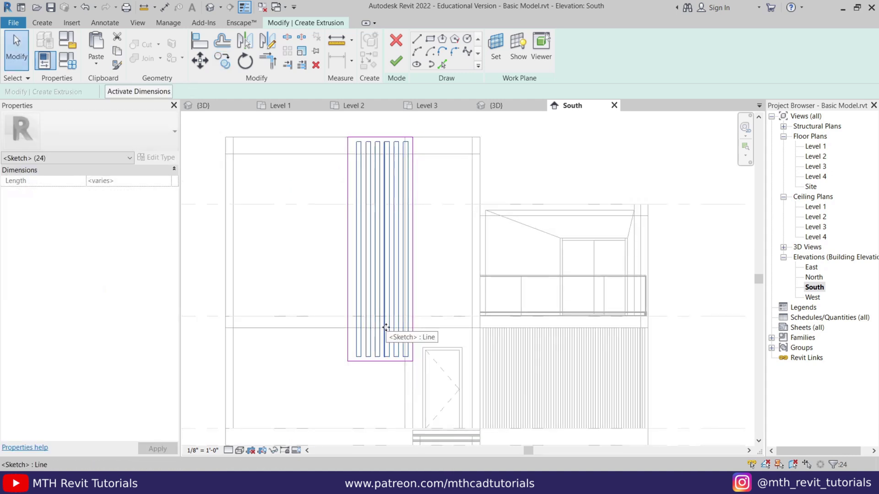
scroll(390, 338, "up", 2)
scroll(386, 366, "up", 3)
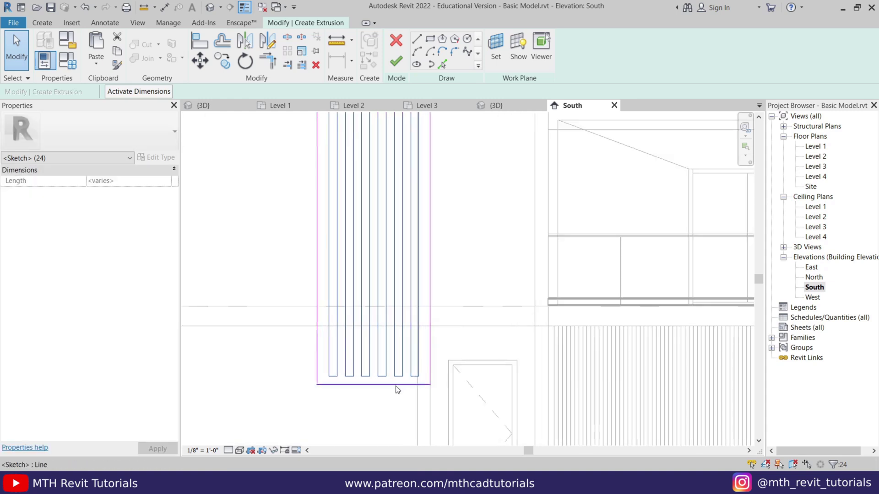
mouse_move(421, 120)
middle_mouse_down()
mouse_move(468, 241)
mouse_move(453, 288)
middle_mouse_up()
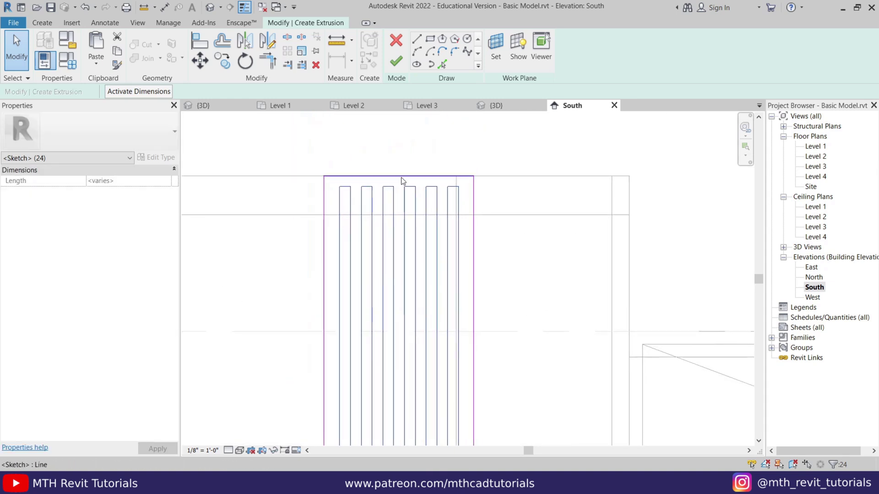
scroll(405, 170, "down", 1)
left_click(502, 184)
scroll(491, 176, "down", 2)
middle_click_drag(555, 264, 551, 253)
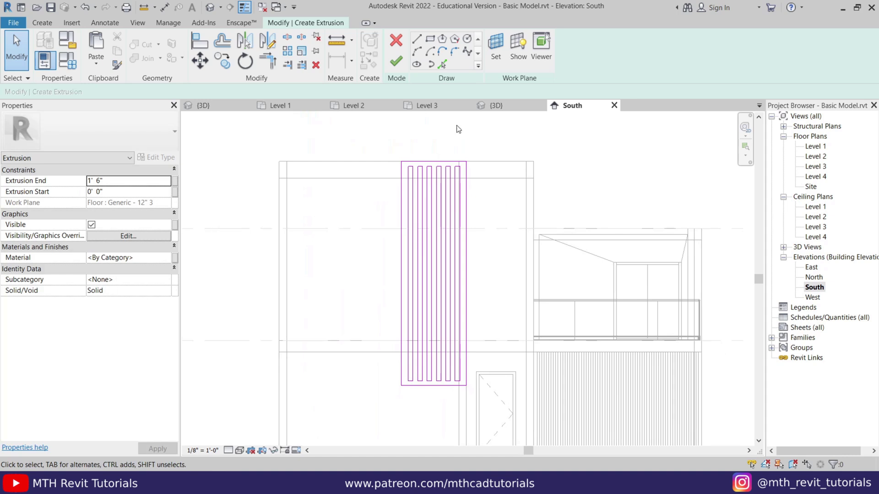
Step: Finish the slat extrusion sketch and inspect the result in the 3D view
left_click(397, 61)
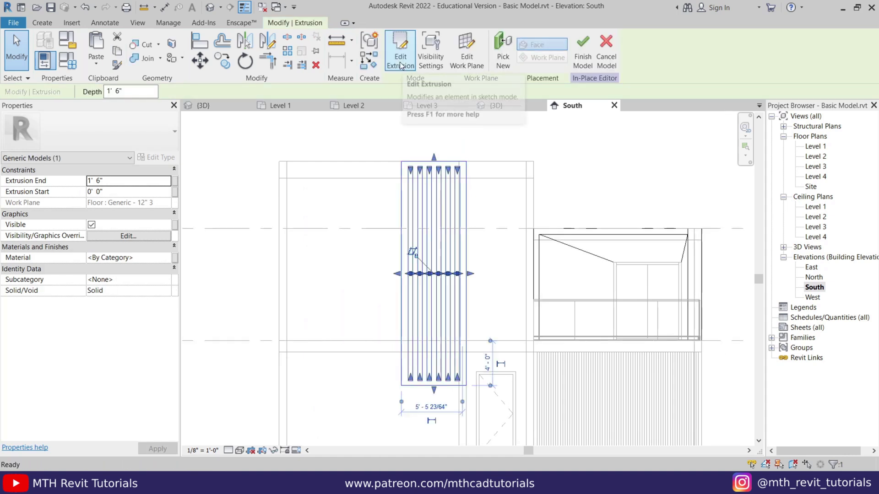
left_click(197, 105)
middle_click_drag(412, 252, 484, 250, "shift")
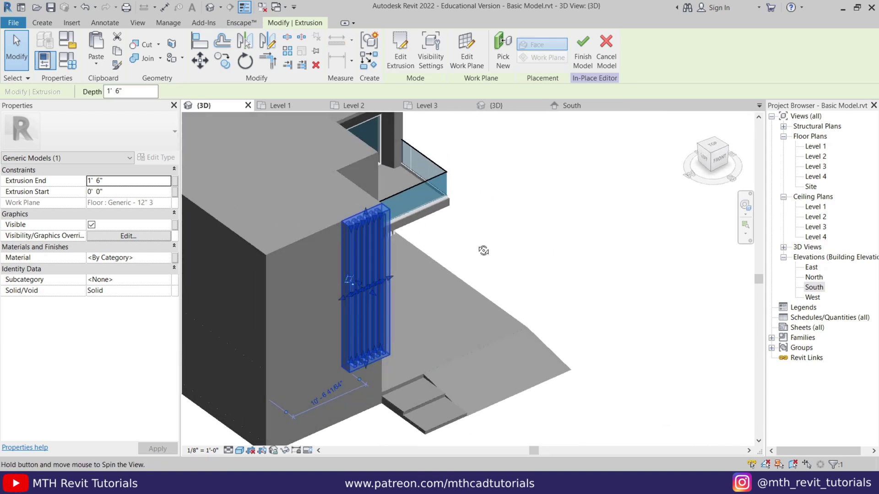
left_click(427, 276)
middle_click_drag(373, 334, 394, 316, "shift")
middle_click_drag(331, 256, 349, 211, "shift")
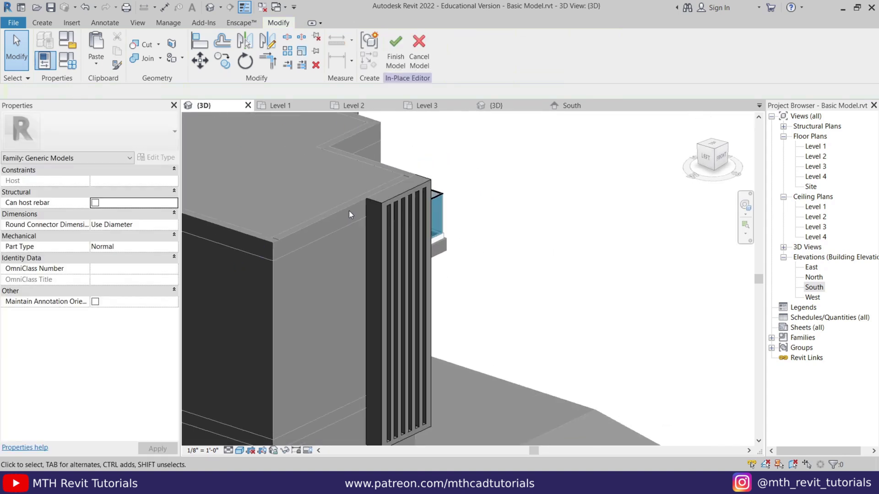
Step: Set the slat extrusion's end to 2' 0" and return to the South elevation
left_click(376, 202)
scroll(358, 229, "up", 2)
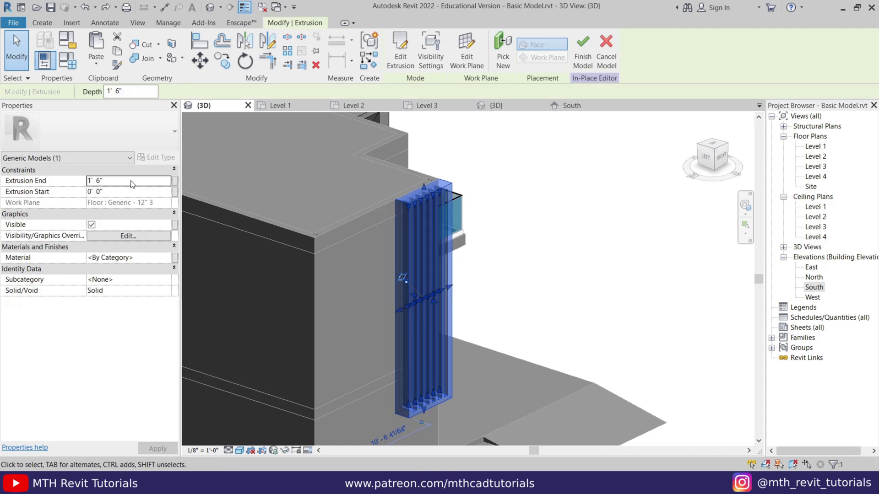
left_click(131, 181)
key("Return")
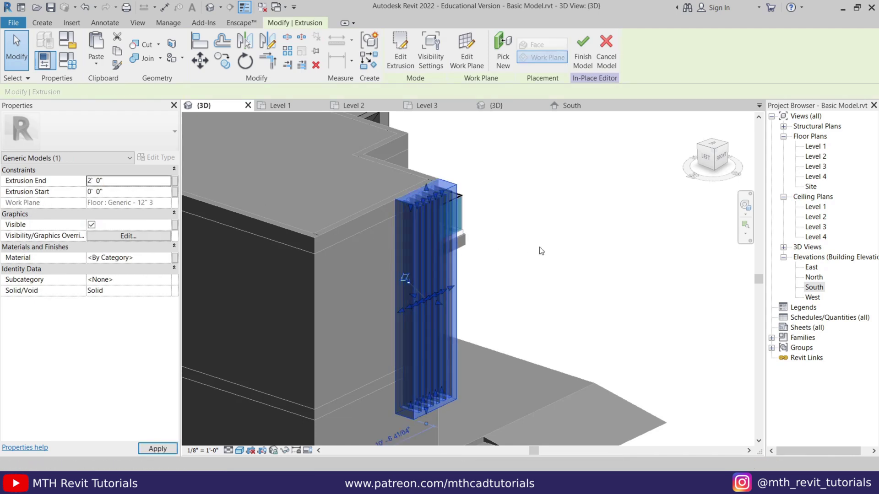
left_click(520, 245)
middle_click_drag(519, 246, 406, 168, "shift")
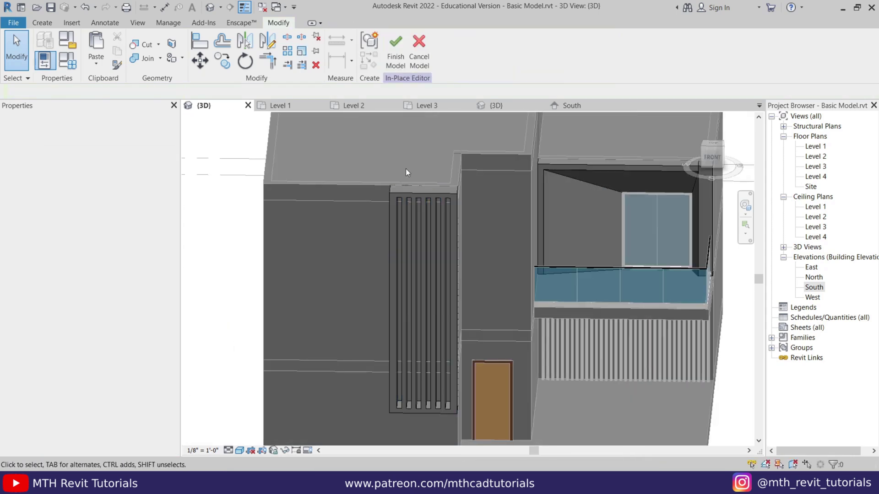
left_click(585, 110)
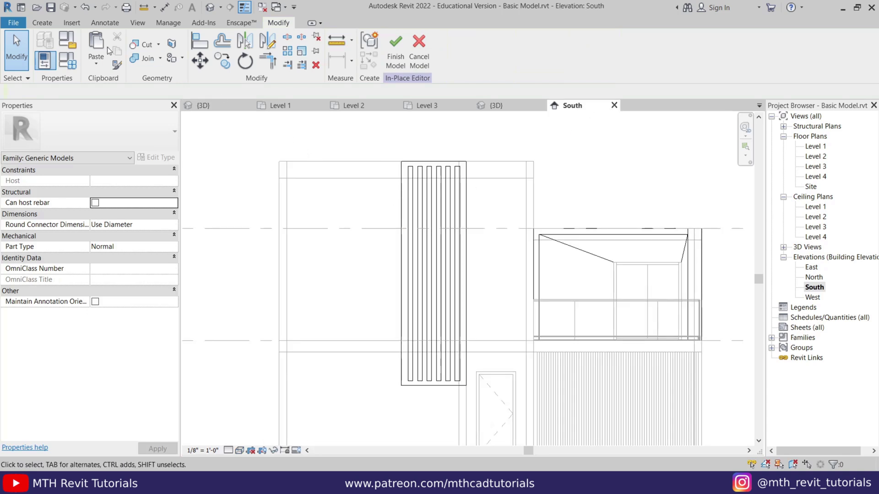
left_click(43, 23)
Step: Start a new extrusion on the floor work plane and draw the top band rectangle
left_click(98, 51)
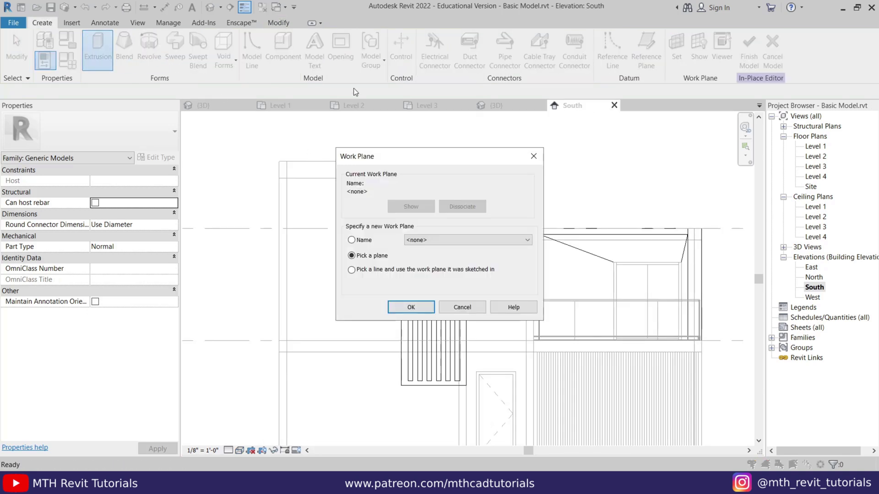
left_click(433, 307)
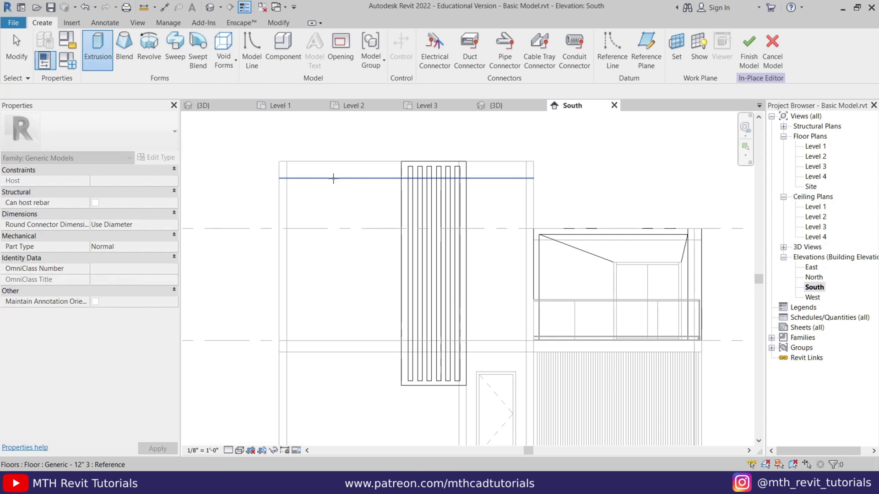
left_click(333, 179)
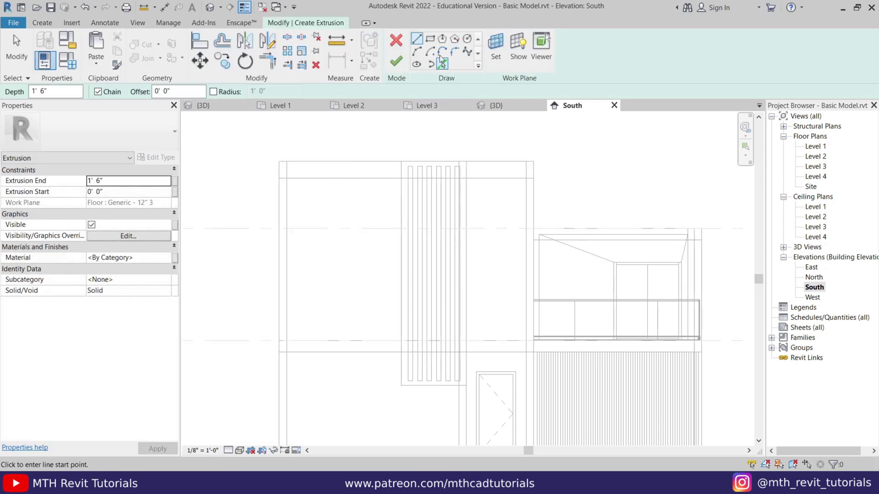
left_click(278, 161)
scroll(461, 173, "up", 3)
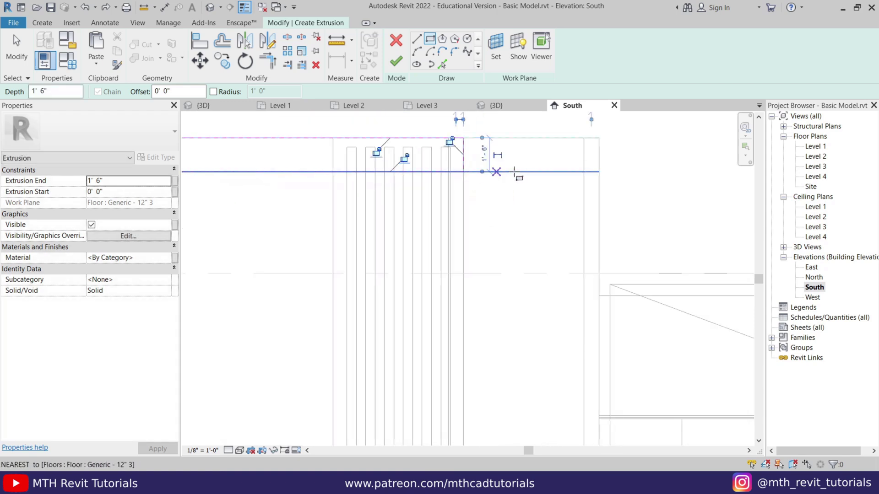
scroll(514, 173, "down", 2)
key("Escape")
key("Escape")
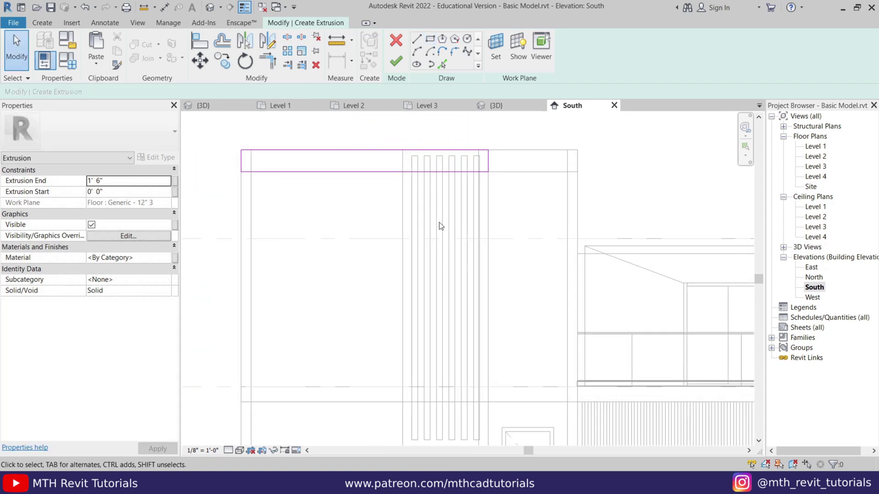
Step: Copy the top band rectangle down to the bottom of the slats
scroll(434, 212, "down", 2)
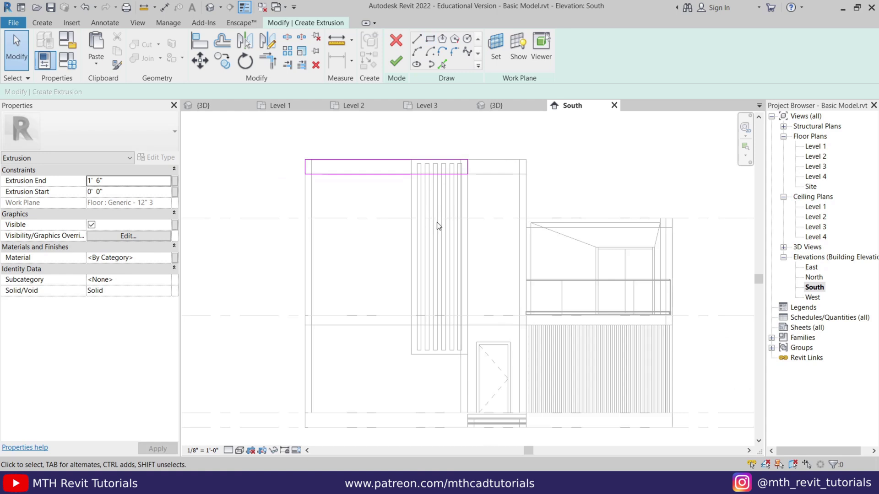
middle_click_drag(437, 226, 453, 215)
left_click_drag(268, 133, 527, 187)
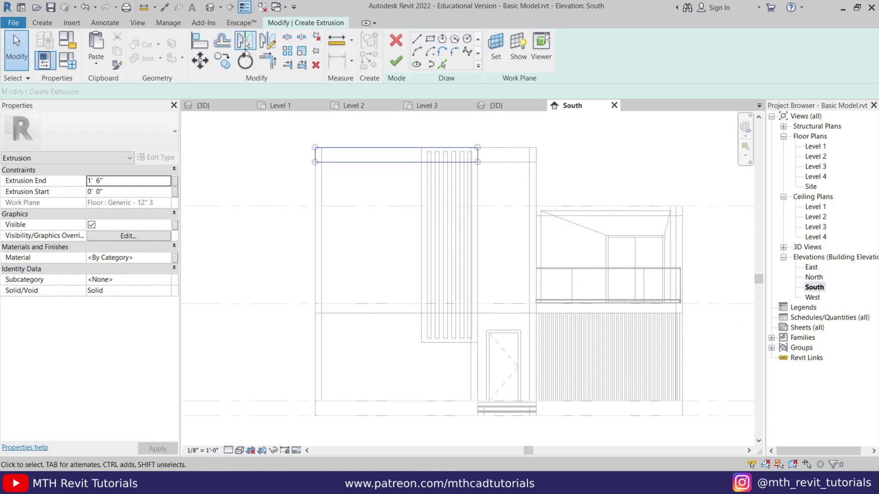
left_click(223, 60)
left_click(422, 173)
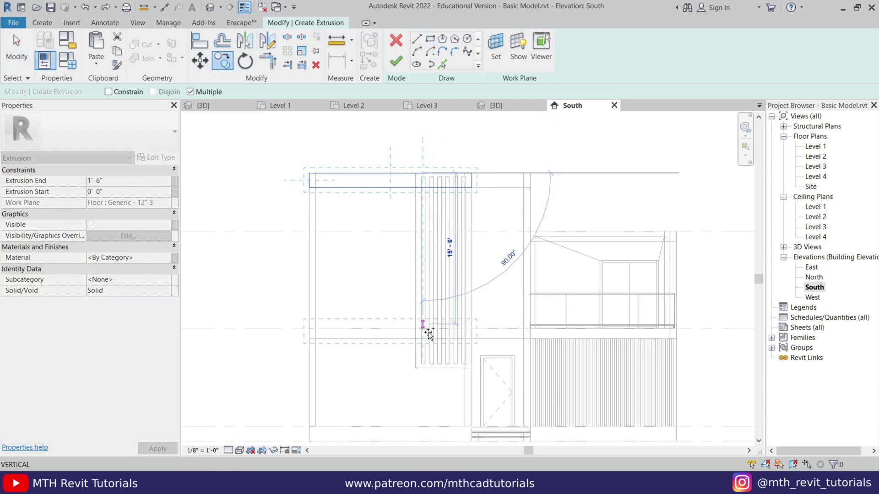
scroll(429, 334, "up", 2)
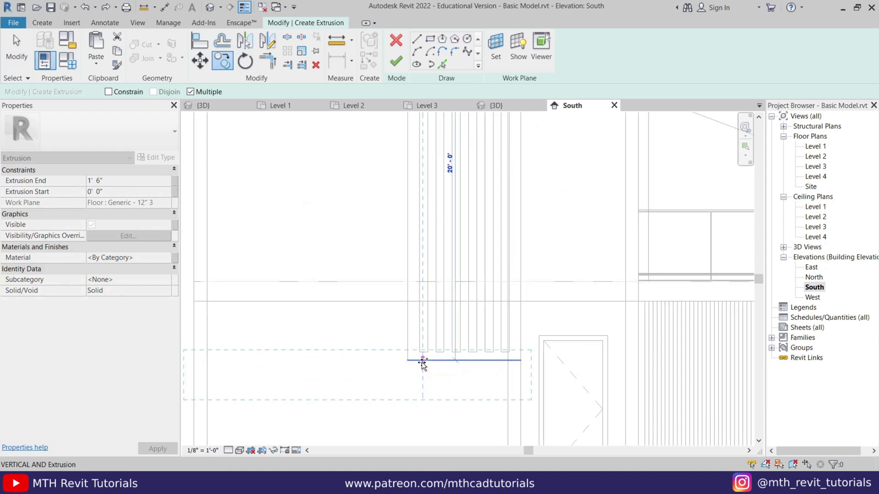
left_click(466, 383)
scroll(365, 199, "down", 4)
key("Escape")
Step: Finish the frame band extrusion and view it in 3D
left_click(396, 62)
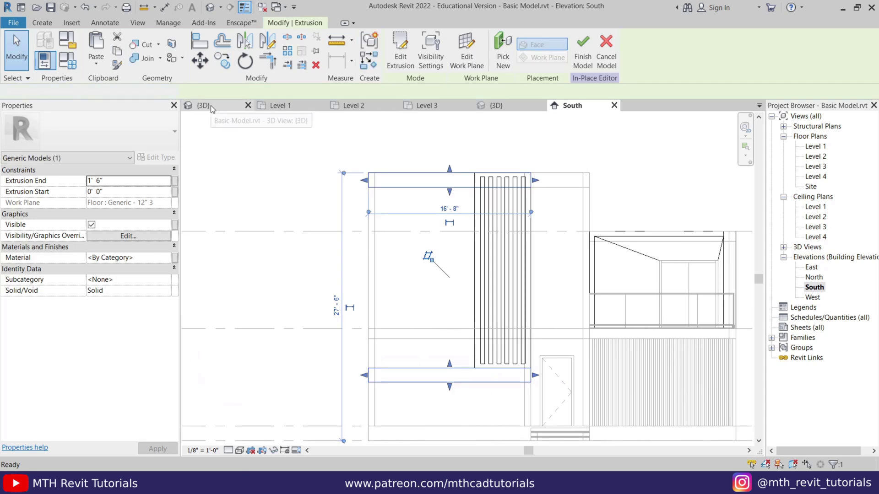
left_click(211, 106)
middle_click_drag(368, 314, 459, 322, "shift")
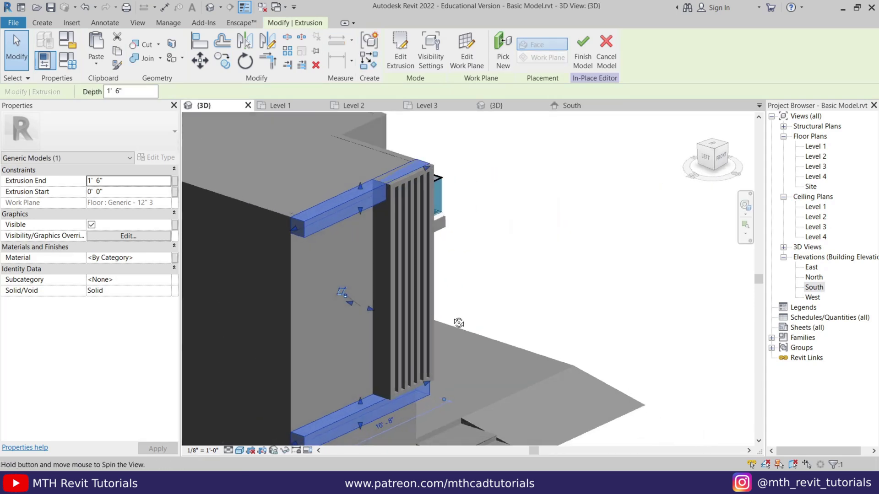
Step: Apply the new depth to the frame band extrusion
left_click(337, 247)
left_click(323, 212)
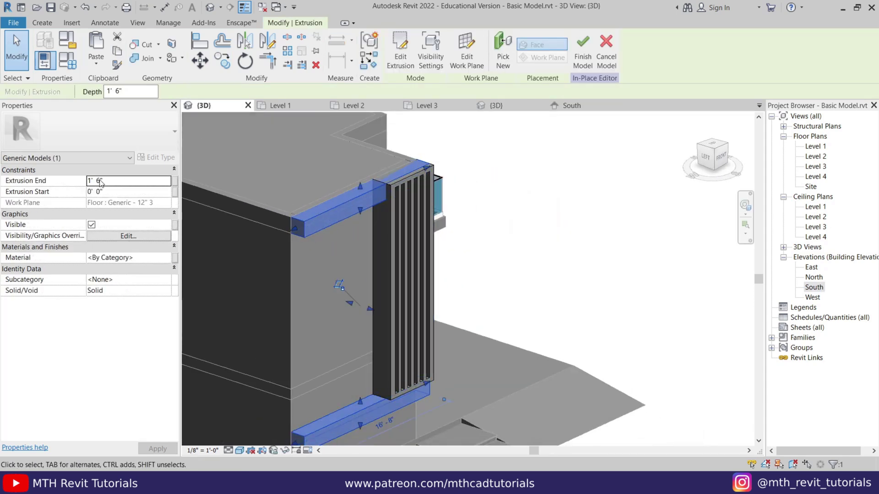
left_click(598, 304)
Step: Edit the slat screen profile on South elevation and move its seven top lines 1'-6" down
middle_click_drag(538, 329, 599, 292)
left_click(478, 237)
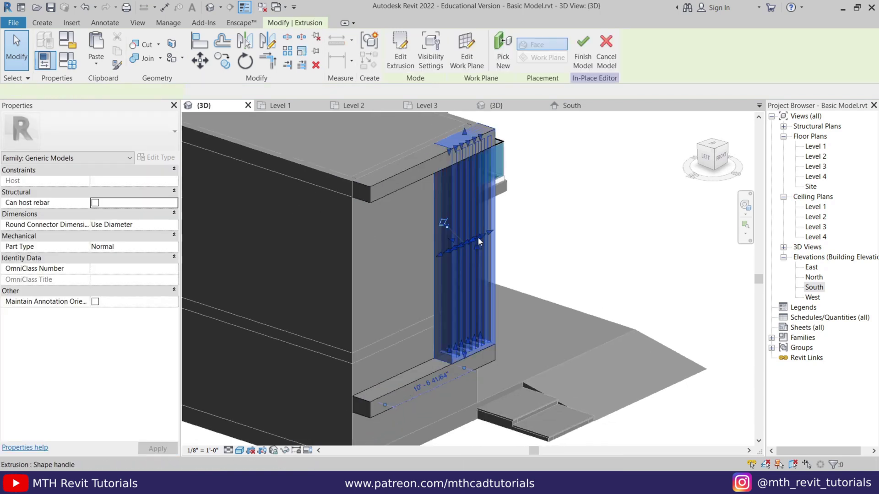
left_click(400, 59)
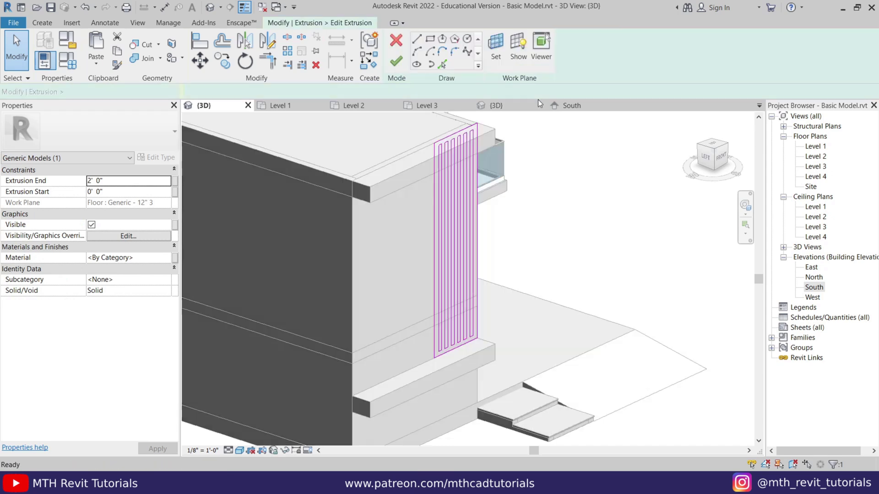
left_click(572, 105)
scroll(514, 223, "up", 2)
left_click_drag(396, 147, 661, 232)
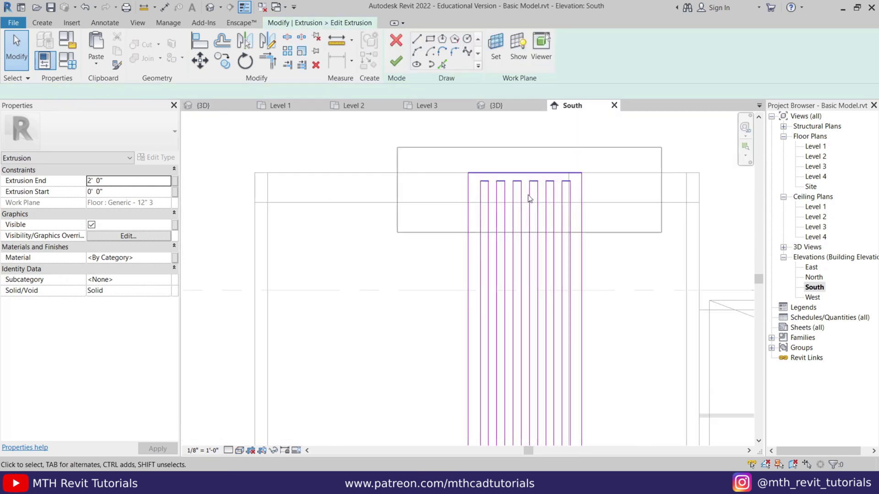
left_click(191, 67)
left_click(467, 173)
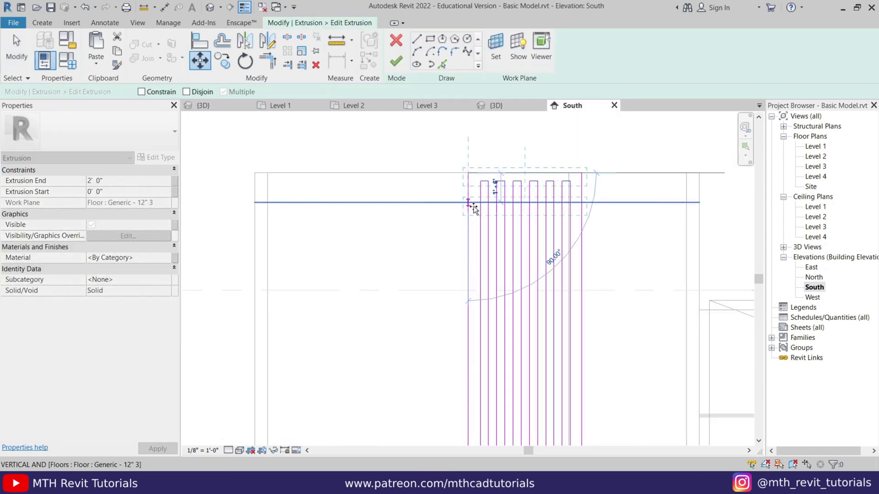
left_click(473, 206)
left_click(396, 61)
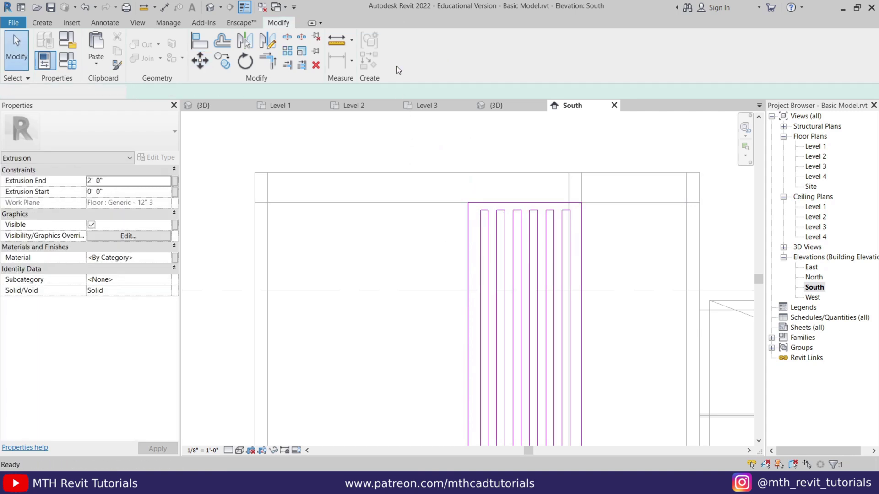
Step: Return to the 3D view and orbit to look at the slats from above
left_click(383, 248)
scroll(385, 205, "down", 2)
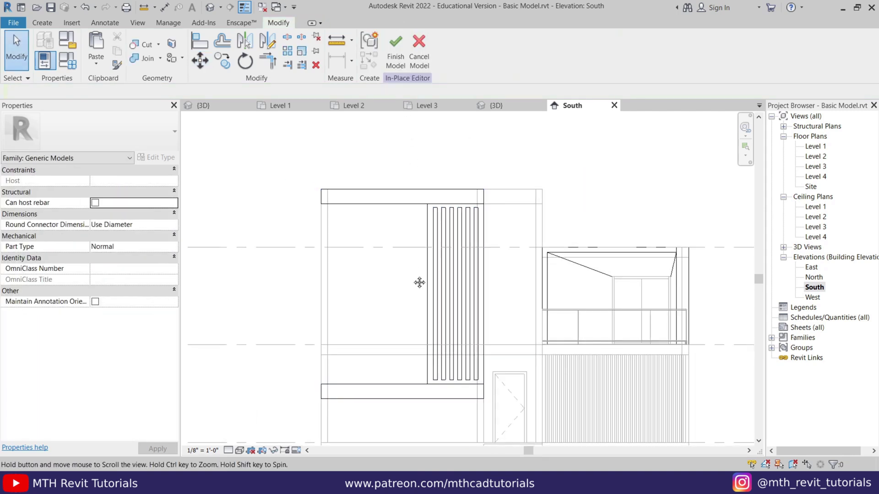
middle_click_drag(418, 282, 483, 351)
scroll(343, 141, "down", 1)
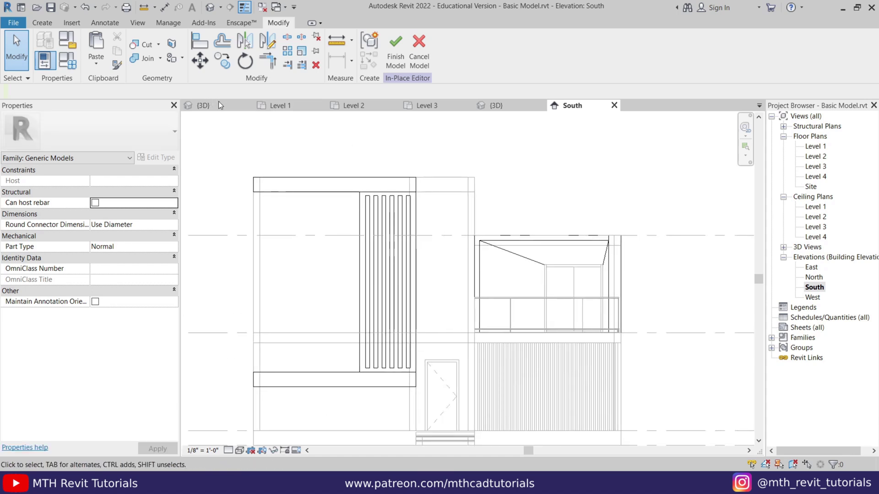
left_click(215, 105)
middle_click_drag(437, 320, 433, 309, "shift")
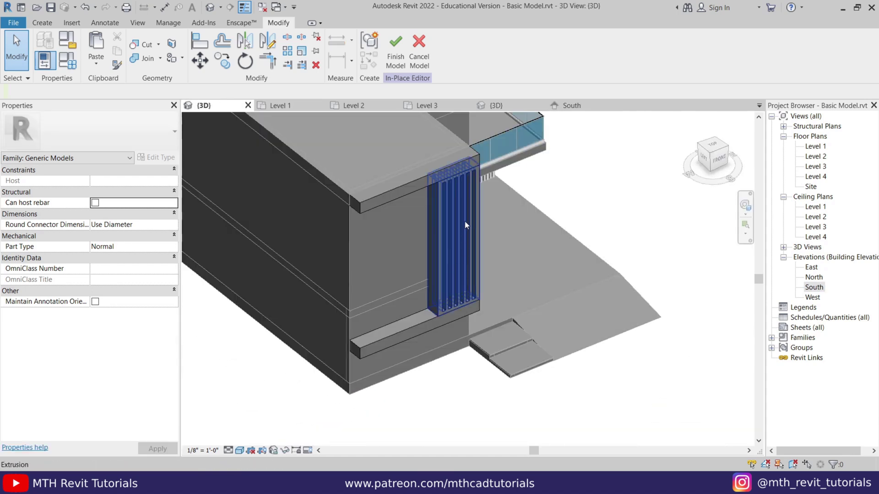
Step: Start a 1'-6"-deep solid extrusion in the Level 3 floor plan
left_click(426, 106)
middle_click_drag(344, 302, 525, 335)
scroll(406, 347, "up", 3)
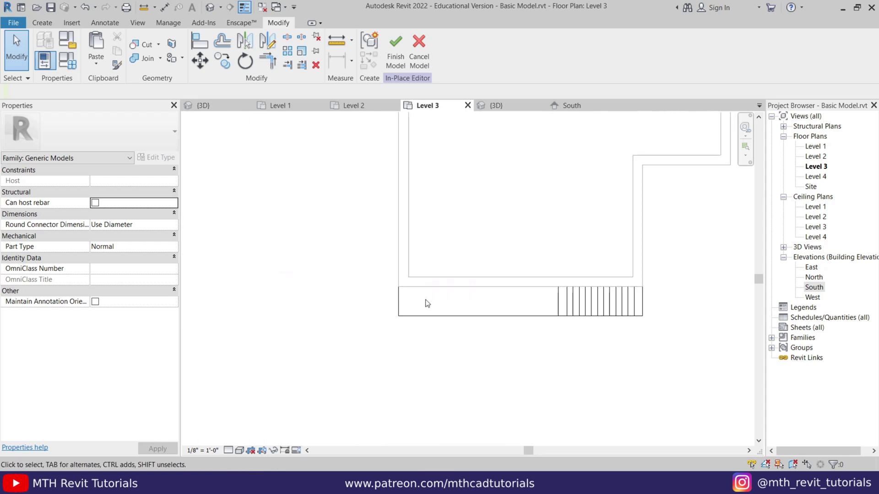
left_click(52, 24)
left_click(100, 45)
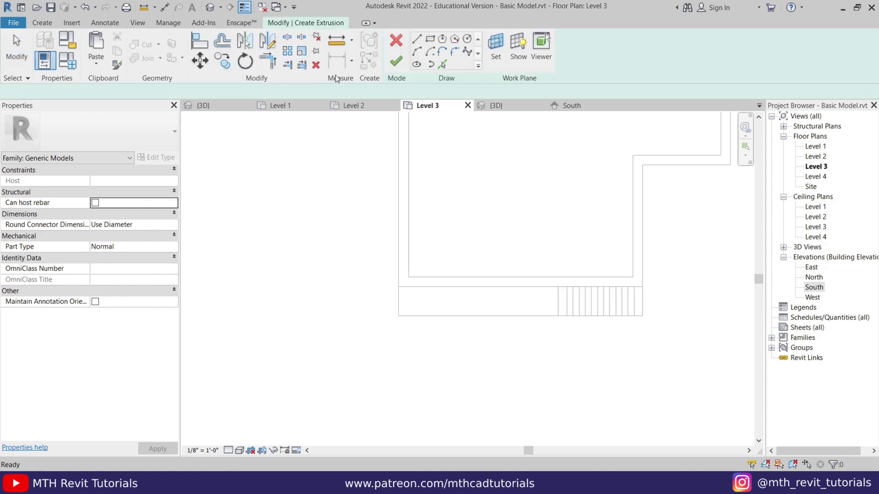
Step: Sketch a triangular wedge from the wall end to the slats, finish it, and view in 3D
left_click(398, 286)
left_click(557, 286)
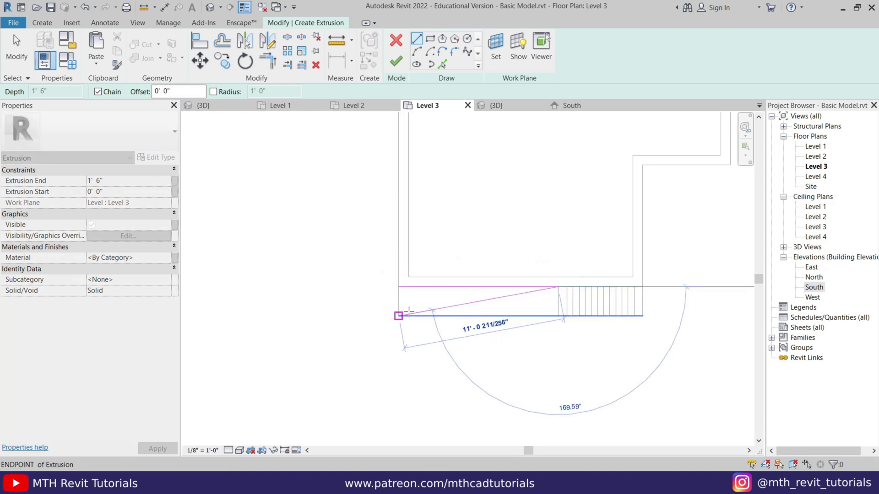
scroll(427, 311, "up", 2)
left_click(373, 319)
left_click(373, 270)
left_click(397, 68)
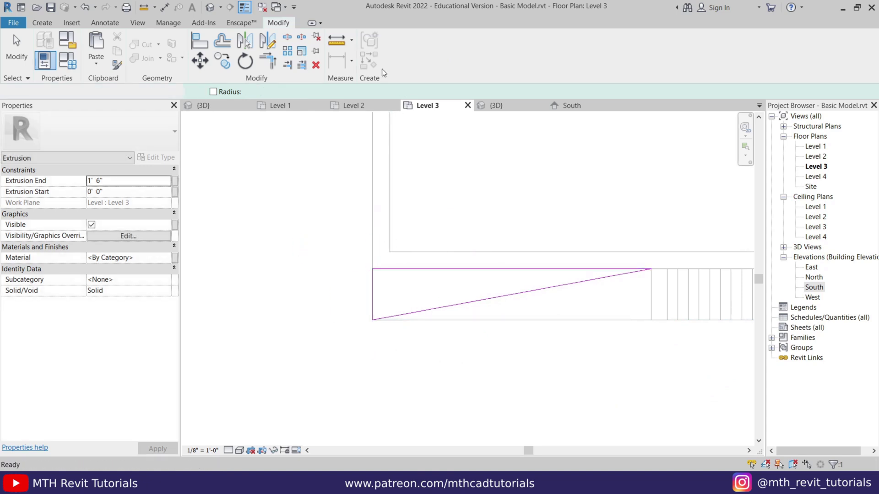
left_click(210, 107)
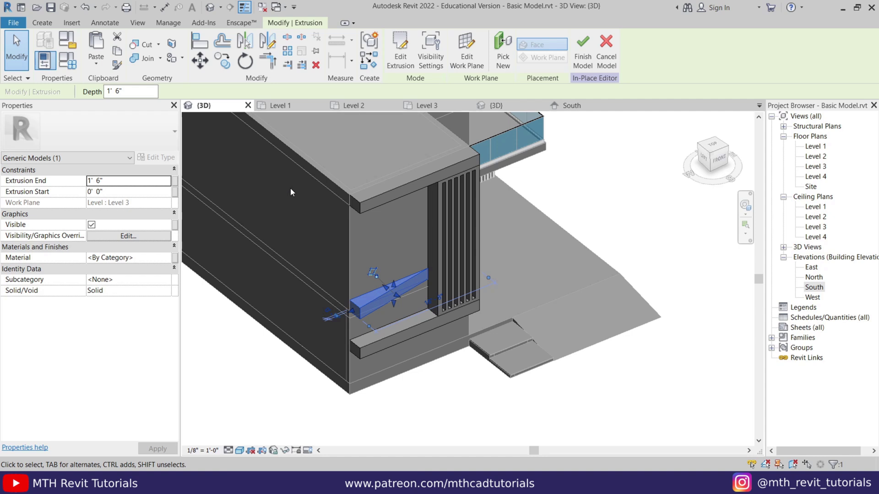
Step: Stretch the angled extrusion up to the top slab and down to the lower slab
key("Escape")
scroll(389, 304, "up", 3)
left_click(374, 289)
middle_click_drag(367, 286, 396, 323)
left_click_drag(405, 326, 383, 188)
middle_click_drag(338, 183, 336, 105)
left_click_drag(403, 275, 403, 313)
Step: Orbit to check the whole building, then finish the in-place Generic Models element
left_click(438, 372)
scroll(443, 344, "down", 2)
middle_click_drag(473, 360, 403, 372, "shift")
middle_click_drag(536, 296, 486, 336)
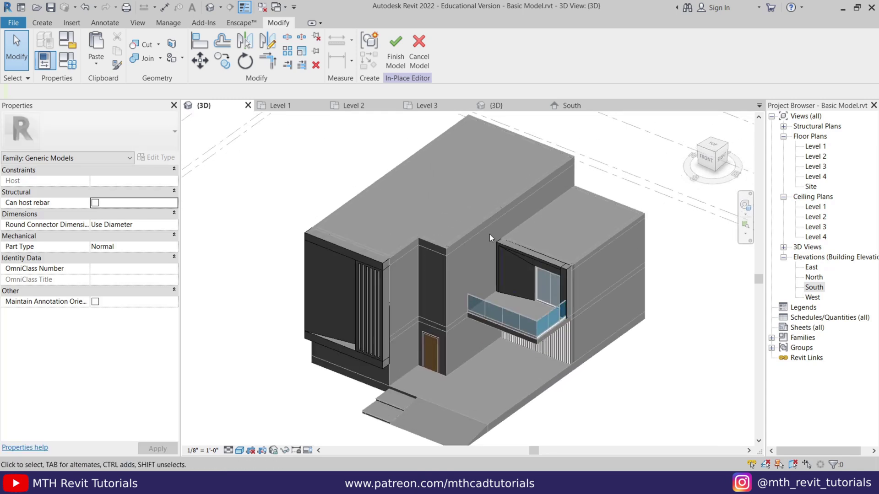
middle_click_drag(481, 300, 441, 298)
scroll(440, 278, "up", 1)
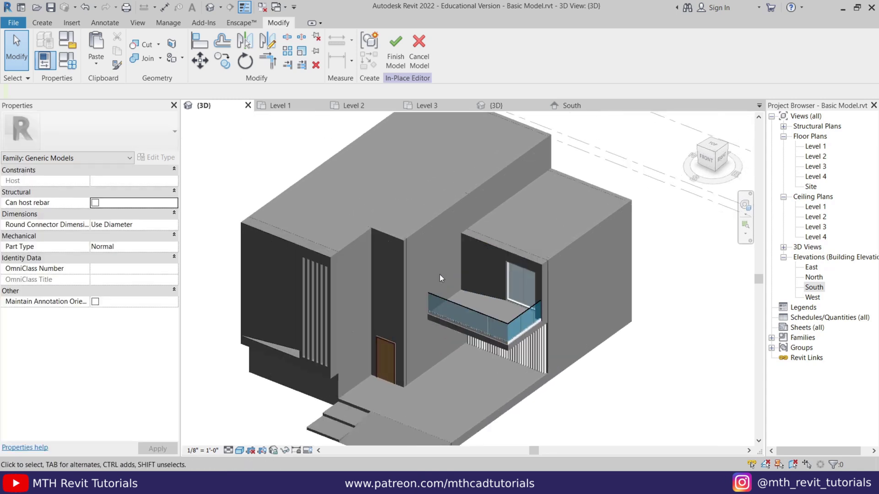
left_click(389, 62)
middle_click_drag(385, 247, 353, 232)
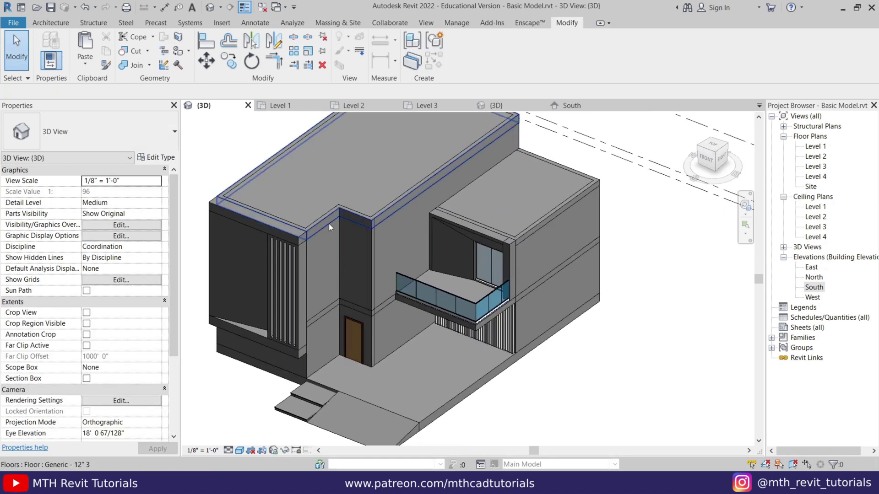
Step: Start editing the roof slab's boundary and show its outline in the Level 3 plan
left_click(361, 222)
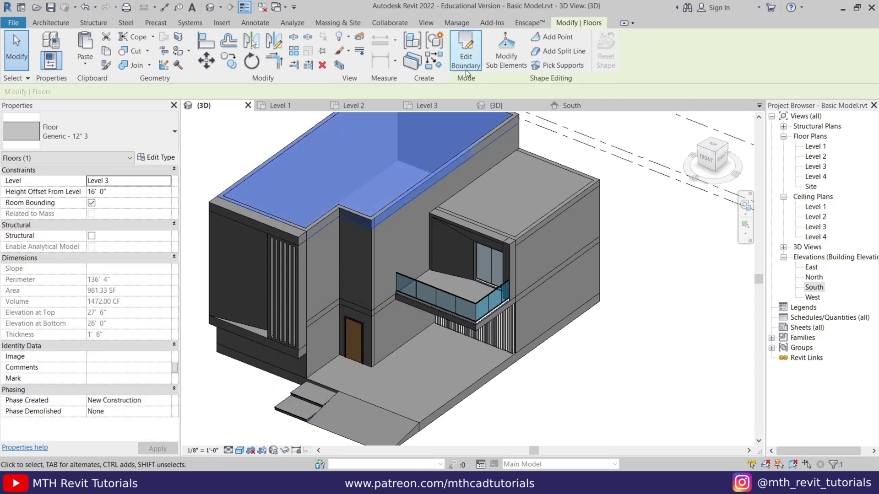
left_click(465, 57)
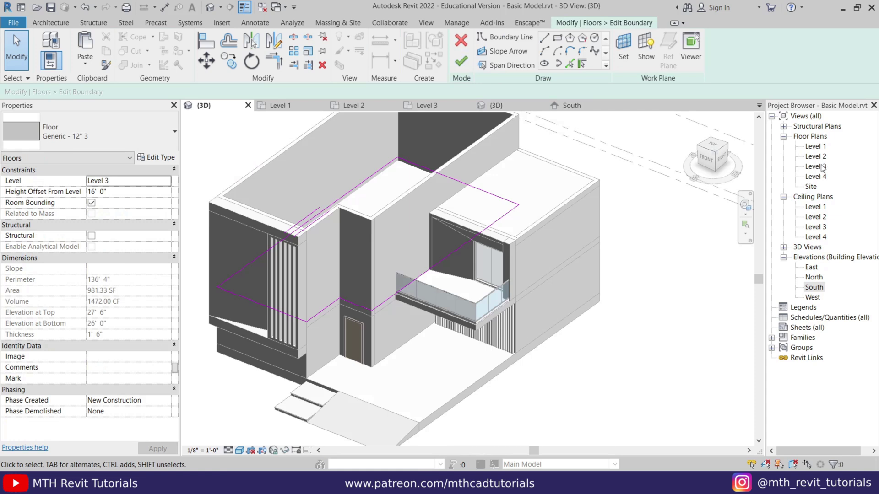
double_click(822, 168)
scroll(458, 268, "down", 5)
middle_click_drag(470, 265, 398, 355)
Step: Delete the two notch boundary lines from the roof slab outline
mouse_move(352, 320)
left_mouse_down()
mouse_move(549, 400)
mouse_move(539, 397)
left_mouse_up()
key("ctrl+z")
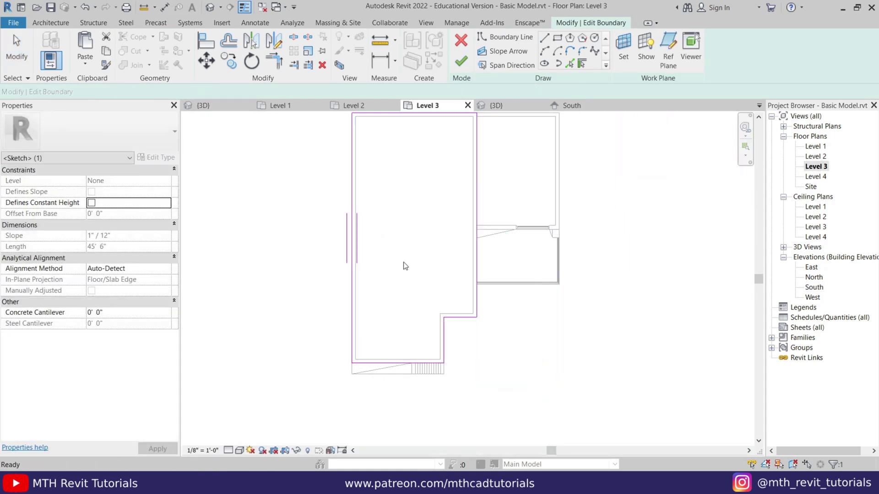
left_click(482, 389)
left_click_drag(399, 286, 519, 396)
key("Delete")
Step: Close the notch by stretching the right line and corner-joining it to the bottom line with TR
middle_click_drag(518, 275, 501, 370)
left_click_drag(463, 271, 517, 276)
left_click(667, 314)
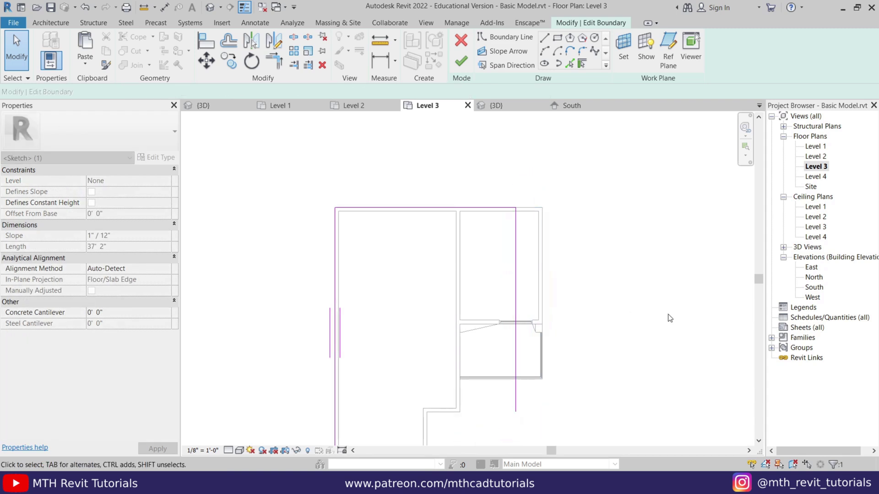
middle_click_drag(604, 357, 600, 271)
key("t")
key("r")
left_click(415, 372)
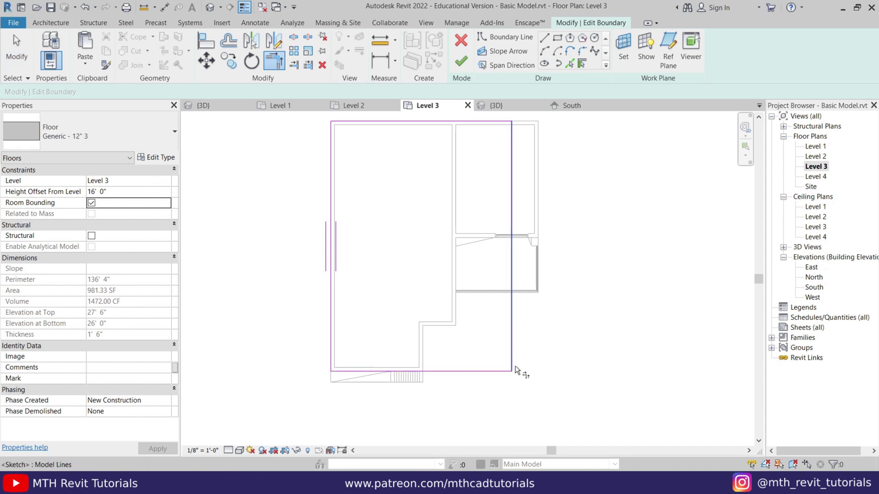
left_click(515, 367)
scroll(446, 355, "up", 3)
key("Escape")
key("Escape")
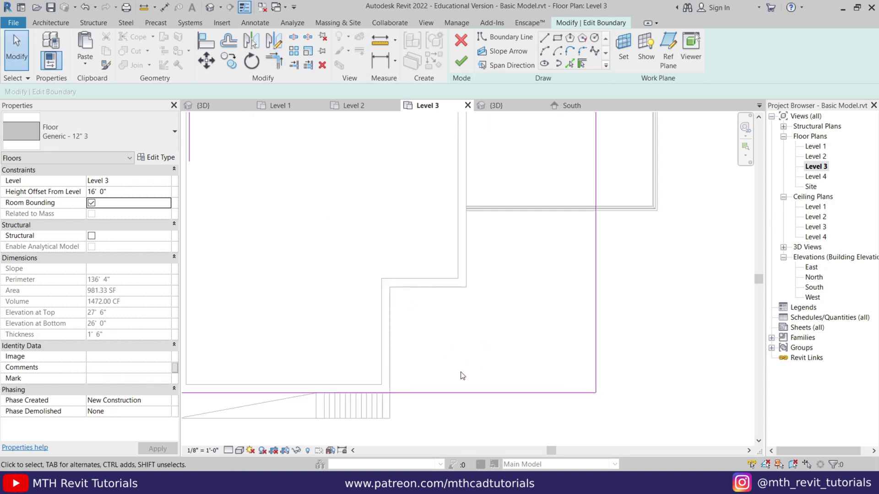
Step: Sketch a rectangular skylight opening with a 0' 6" offset inside the slab outline
left_click(557, 40)
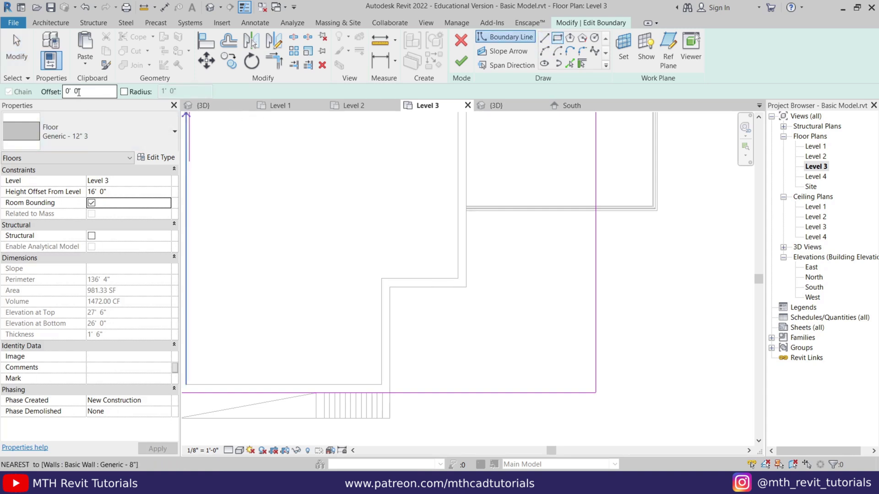
type("6")
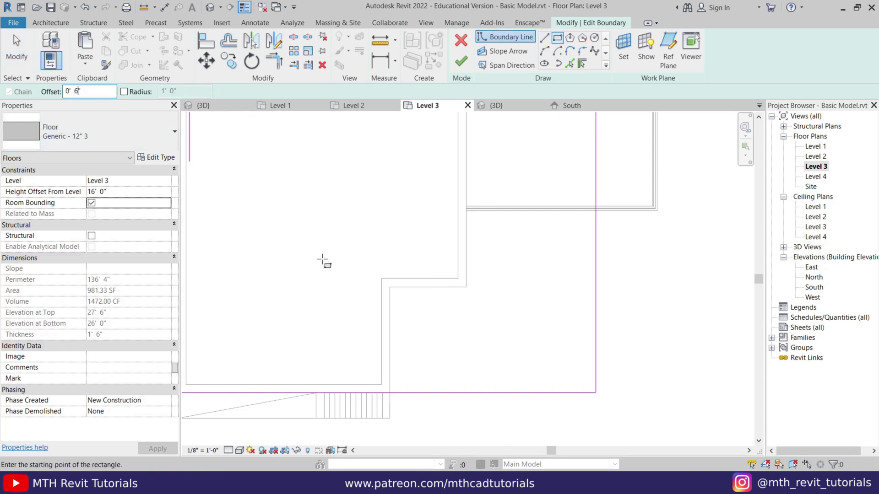
left_click(390, 287)
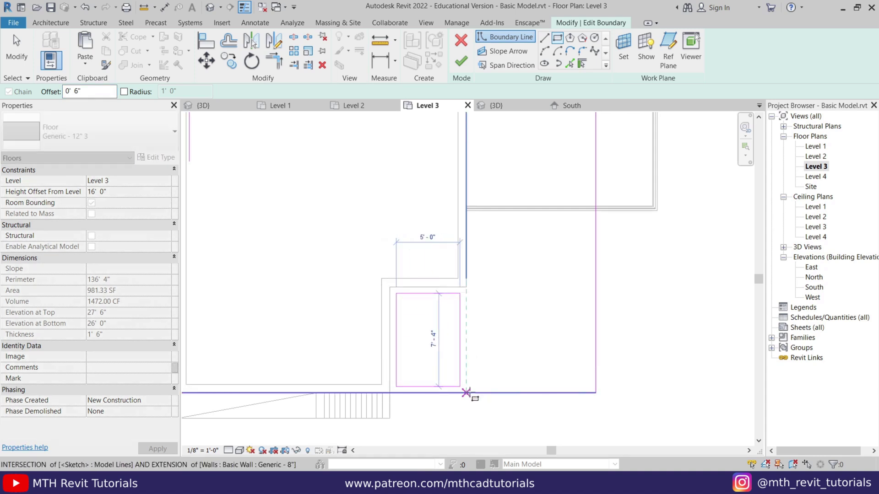
left_click(466, 393)
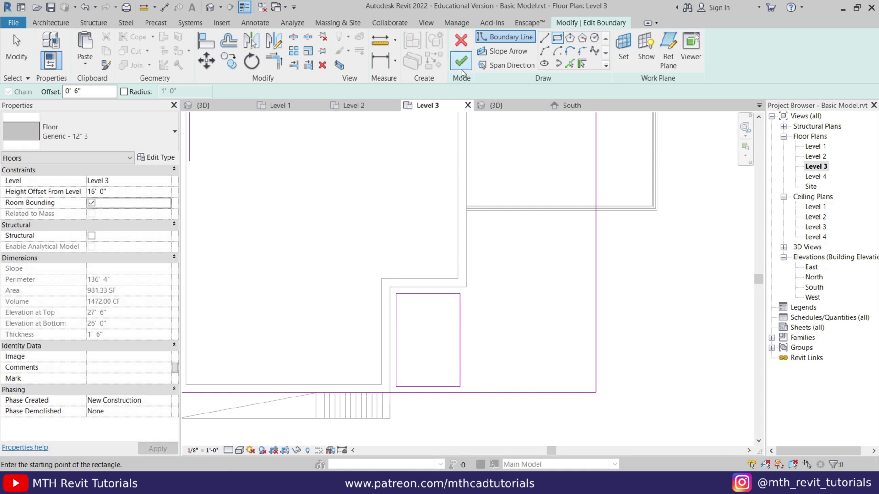
Step: Finish the slab sketch and view the skylight opening in the {3D} view
left_click(460, 62)
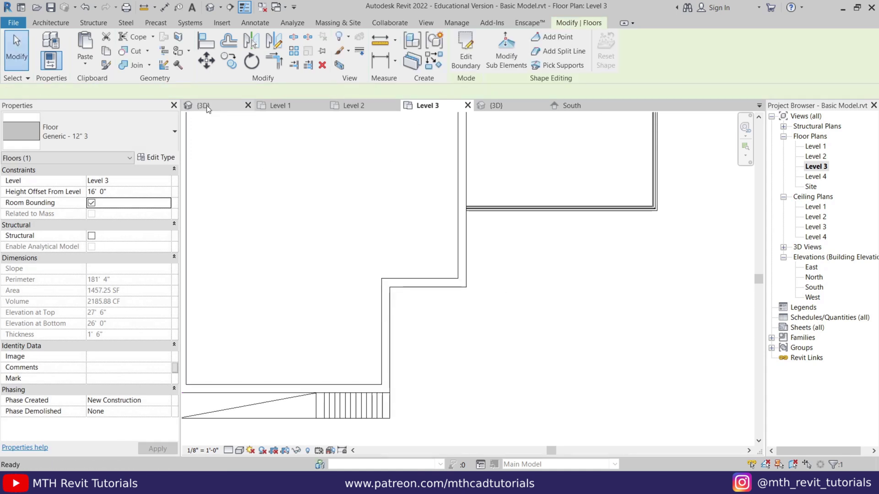
left_click(207, 105)
key("Escape")
scroll(358, 238, "up", 6)
scroll(368, 274, "up", 3)
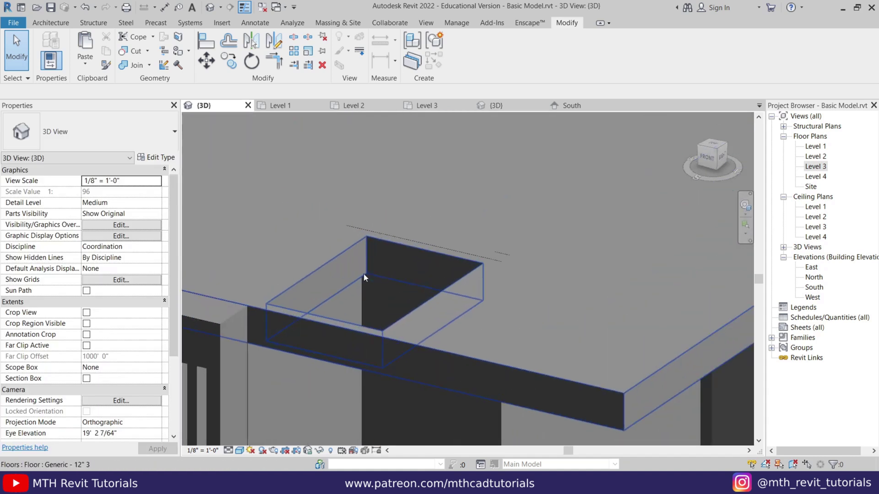
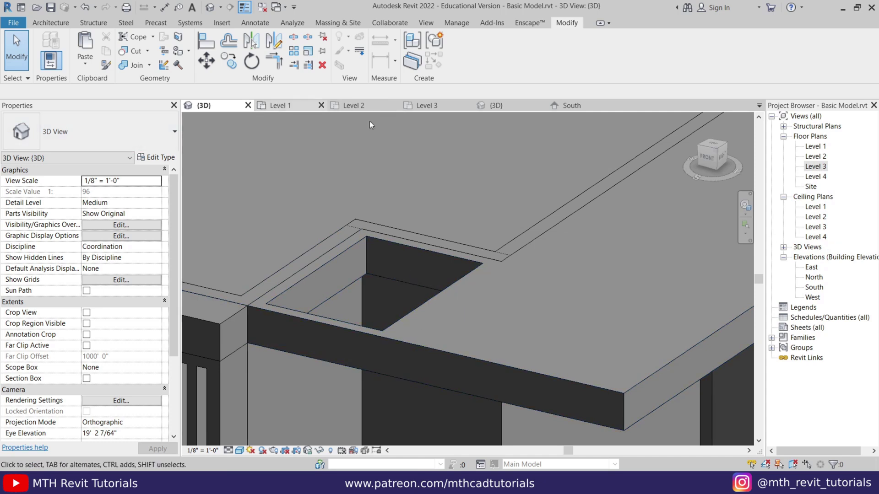
Step: Use the ViewCube Top view and zoom in closely on the rectangular roof opening
left_click(716, 147)
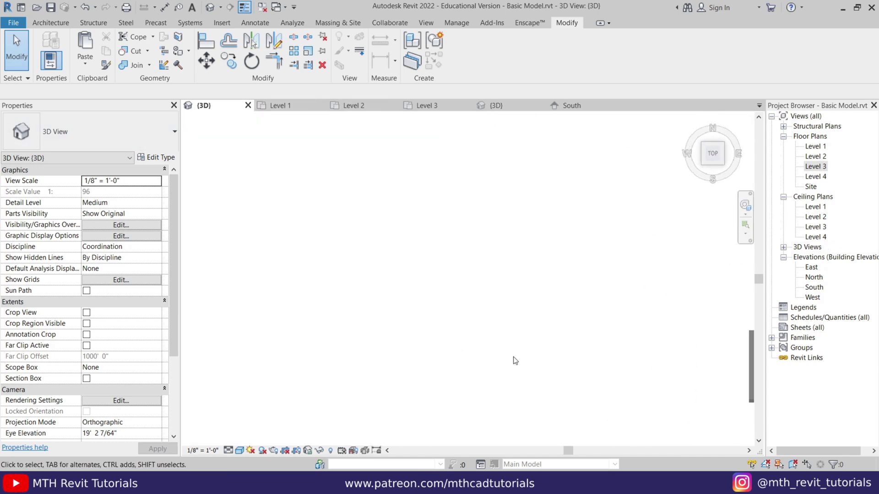
scroll(438, 262, "up", 5)
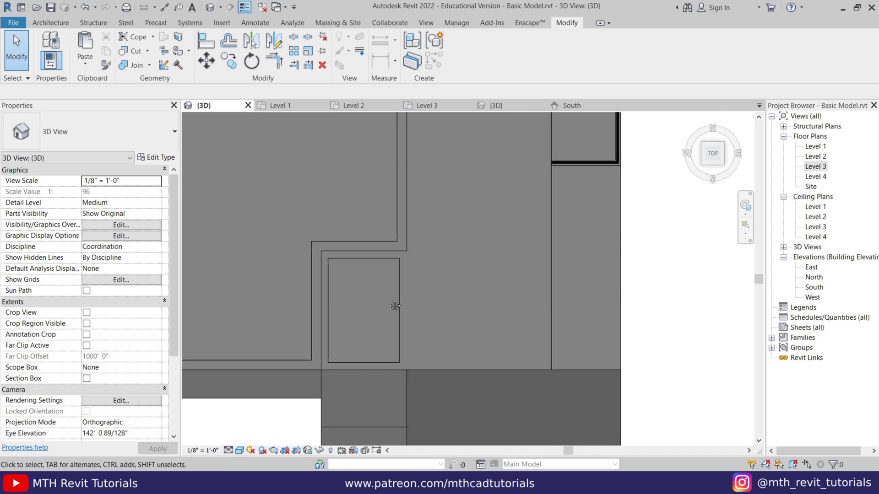
left_click(51, 22)
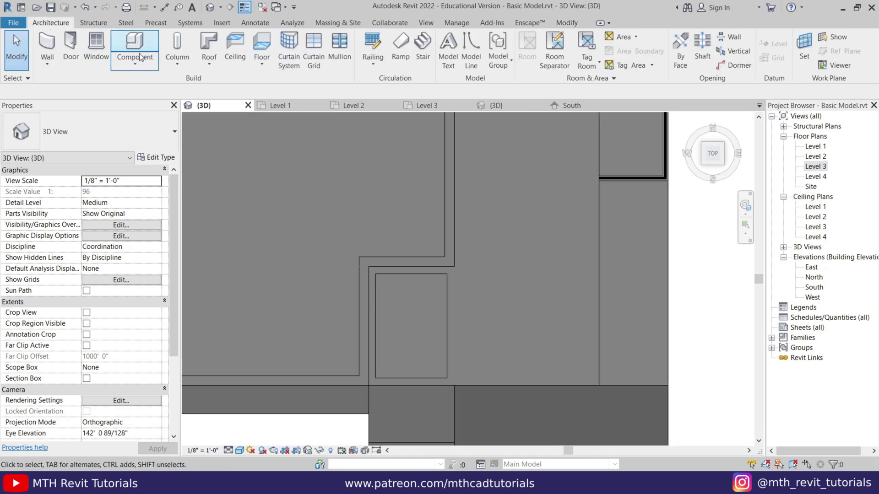
Step: Create a new in-place Generic Models component named Generic Models 2
left_click(135, 61)
left_click(153, 109)
key("g")
left_click(449, 365)
left_click(449, 261)
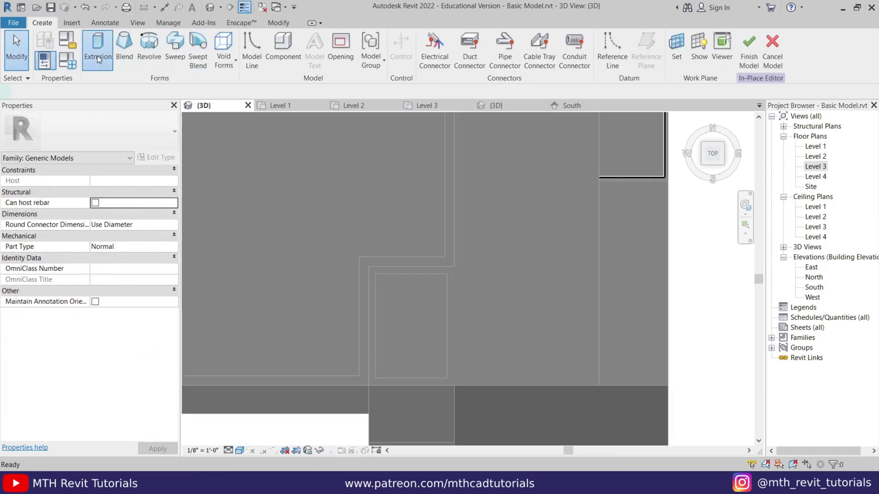
Step: Start an extrusion sketch with Pick Lines and switch the view to wireframe
left_click(98, 59)
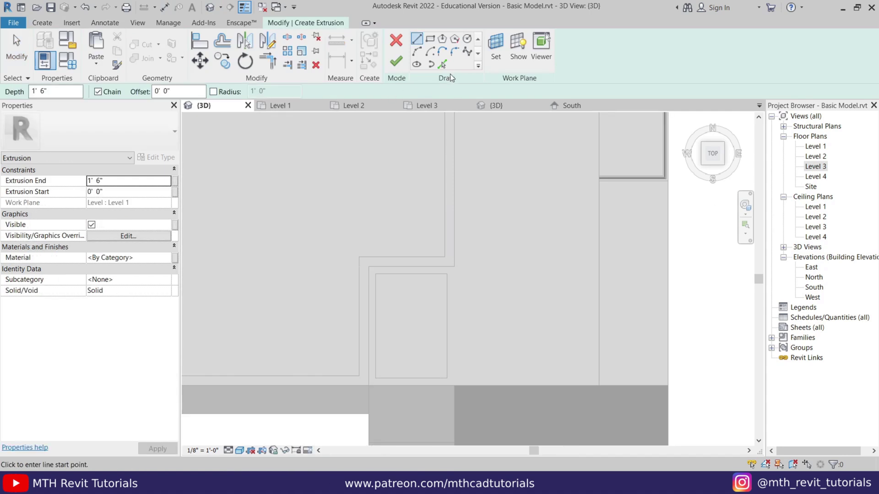
left_click(443, 65)
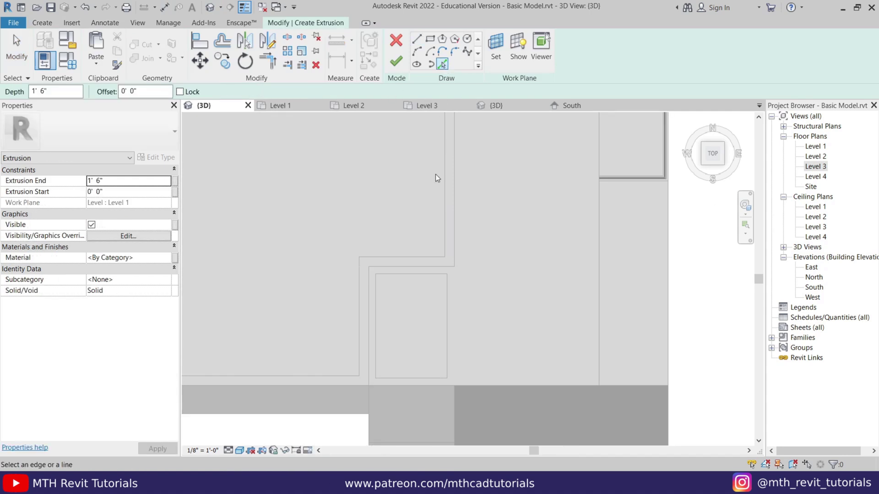
left_click(241, 451)
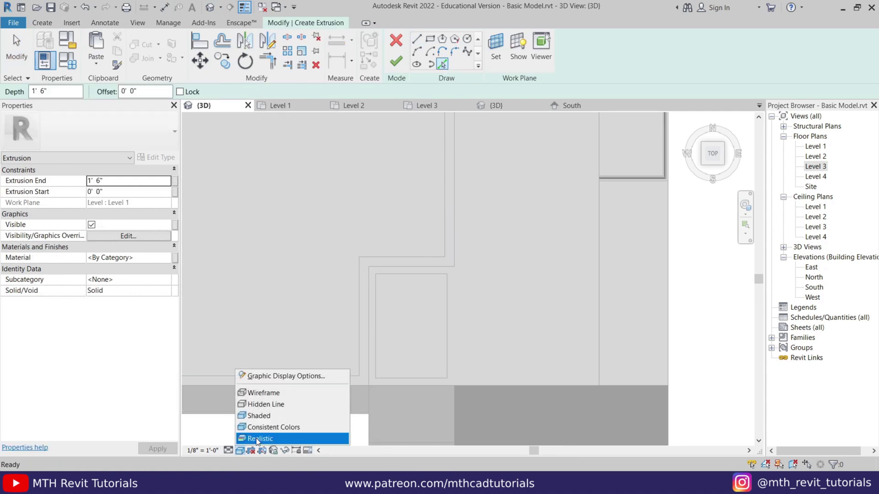
left_click(284, 393)
scroll(441, 270, "up", 3)
scroll(402, 270, "up", 2)
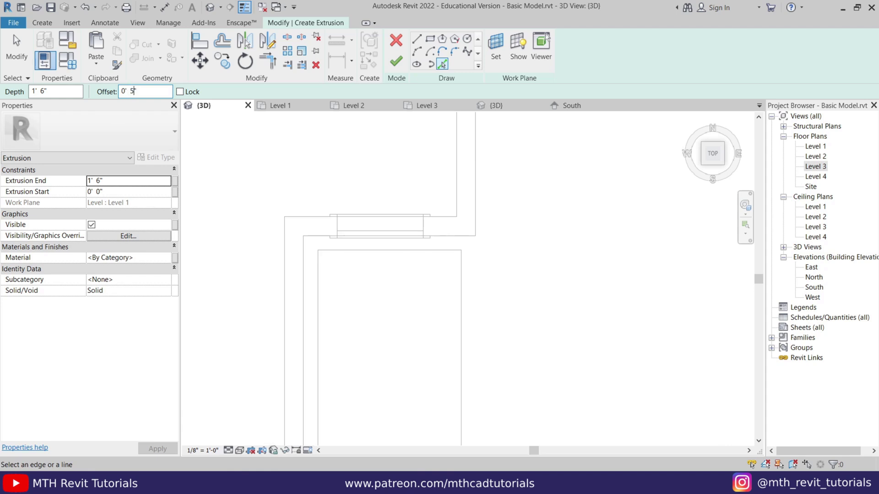
Step: Sketch the first thin slat rectangle from two 5" offset lines across the opening
left_click(391, 257)
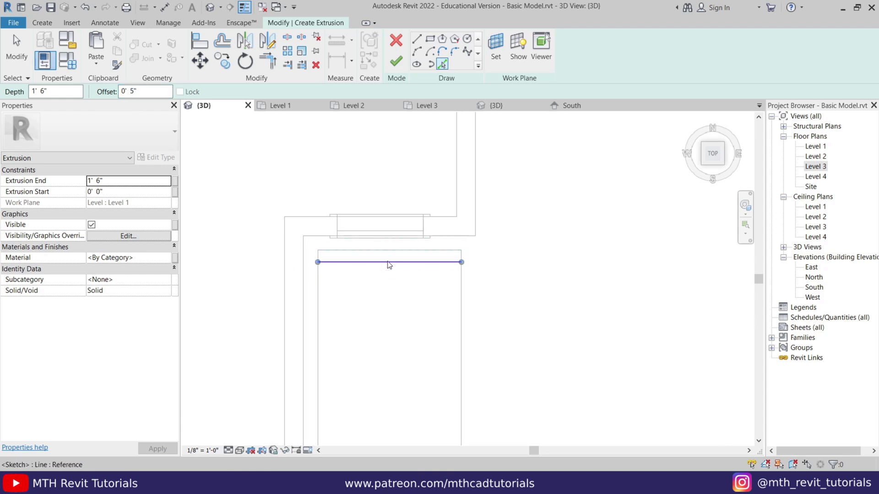
left_click(371, 265)
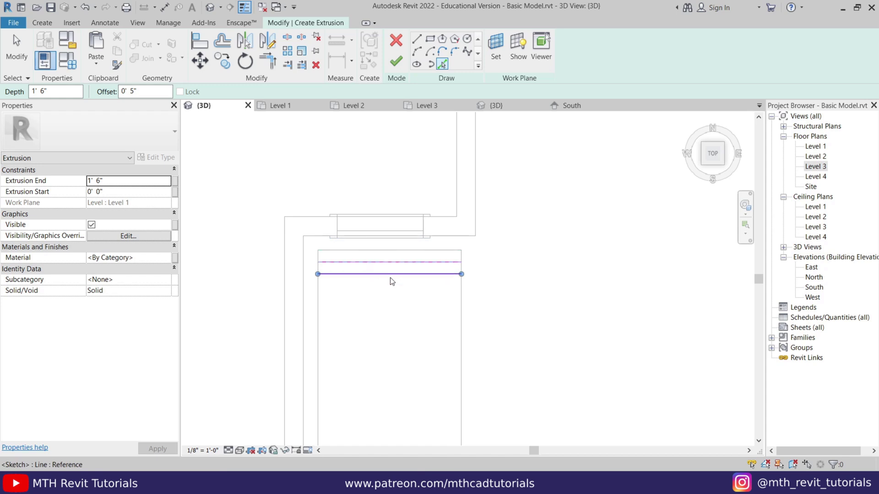
left_click(437, 62)
left_click(417, 39)
scroll(453, 274, "up", 1)
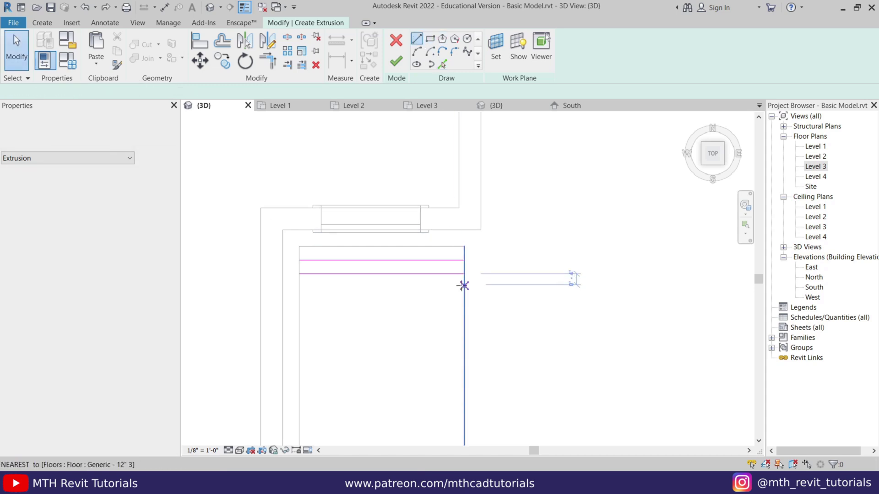
left_click(463, 274)
left_click(464, 260)
key("Escape")
left_click(299, 274)
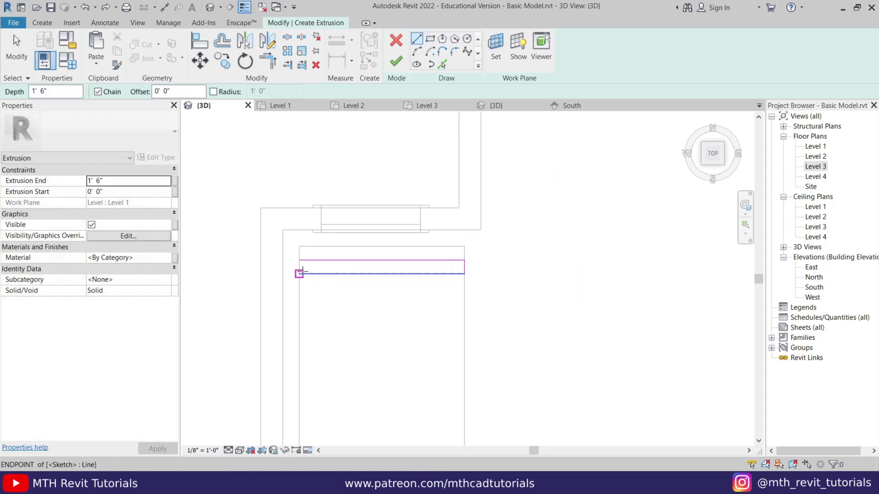
left_click(299, 260)
key("Escape")
key("Escape")
scroll(314, 218, "down", 1)
Step: Copy the slat rectangle repeatedly at 0'-10" spacing across the opening
left_click_drag(249, 172, 538, 288)
left_click(225, 64)
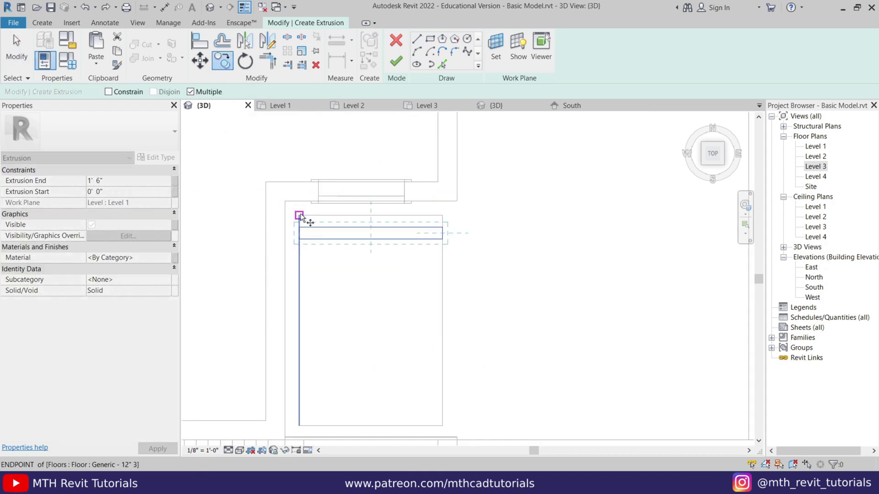
left_click(299, 215)
left_click(299, 239)
left_click(299, 262)
left_click(299, 287)
left_click(299, 310)
left_click(299, 335)
middle_click_drag(346, 347, 366, 238)
left_click(320, 249)
left_click(319, 274)
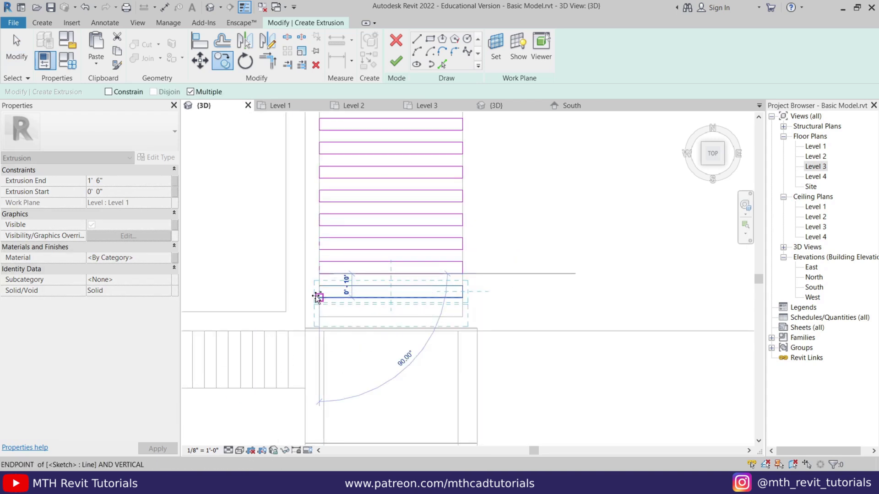
left_click(320, 297)
left_click(319, 321)
key("Escape")
key("Escape")
Step: Delete the extra bottom slat, leaving eight slat rectangles in the sketch
left_click_drag(295, 303, 493, 336)
key("Delete")
middle_click_drag(384, 204, 349, 294)
left_click_drag(298, 200, 578, 415)
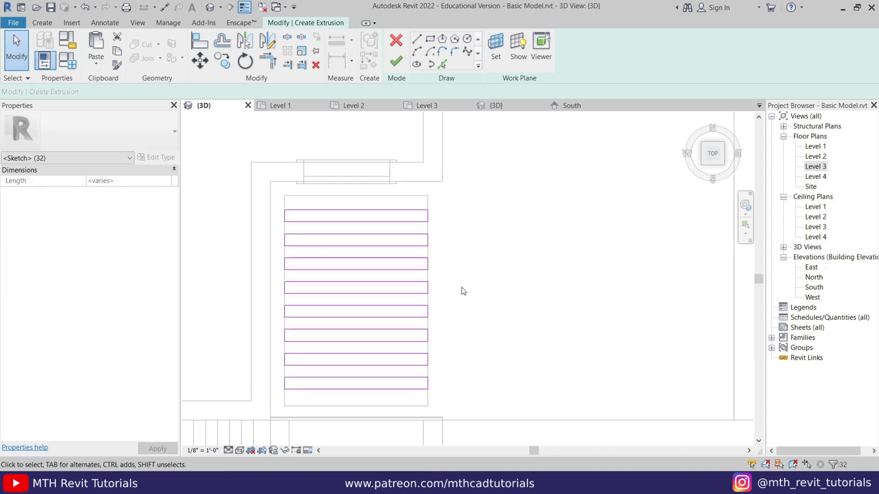
left_click(463, 291)
middle_click_drag(482, 268, 473, 253)
Step: Finish the slat sketch as an extrusion and select it in the front view
left_click(391, 66)
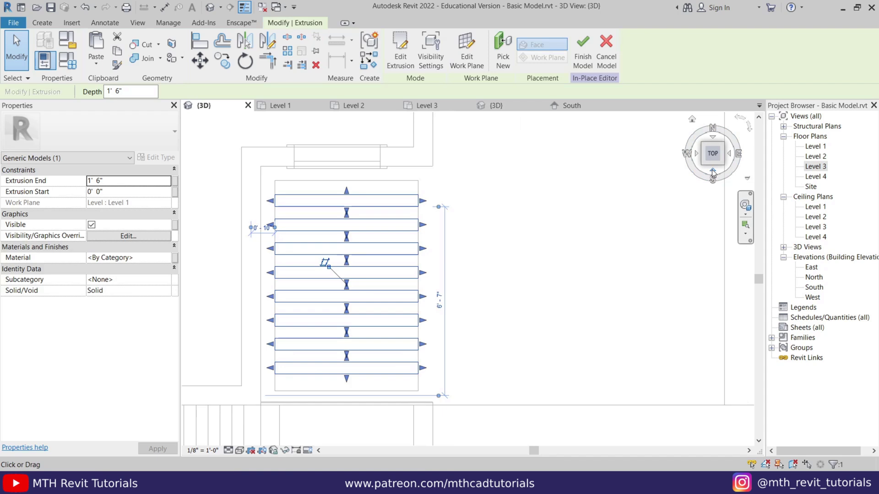
left_click(713, 172)
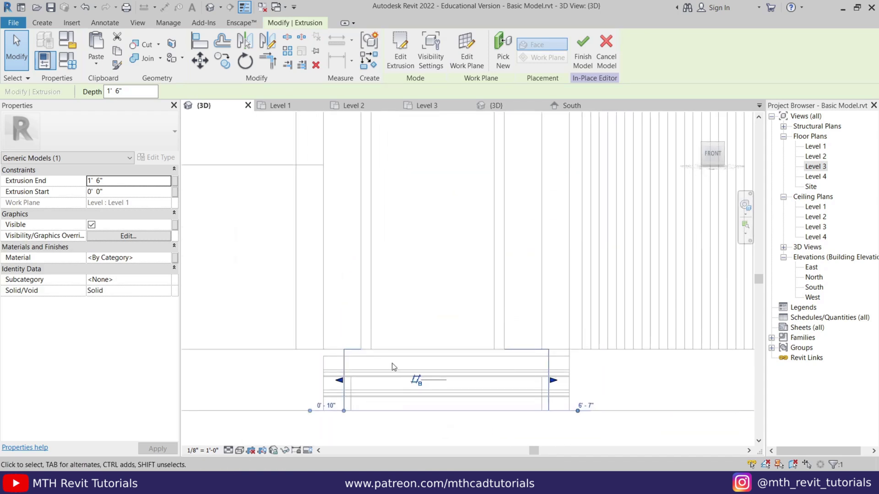
scroll(488, 375, "down", 2)
left_click(630, 384)
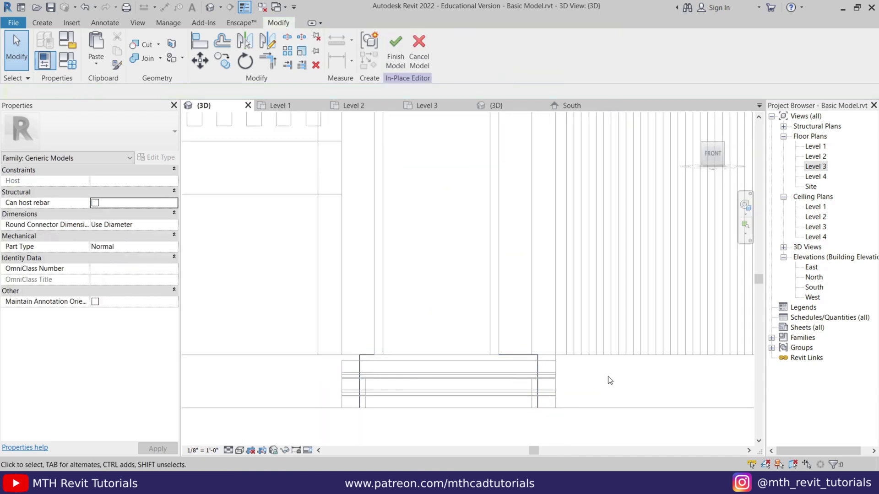
left_click(528, 357)
scroll(412, 387, "down", 3)
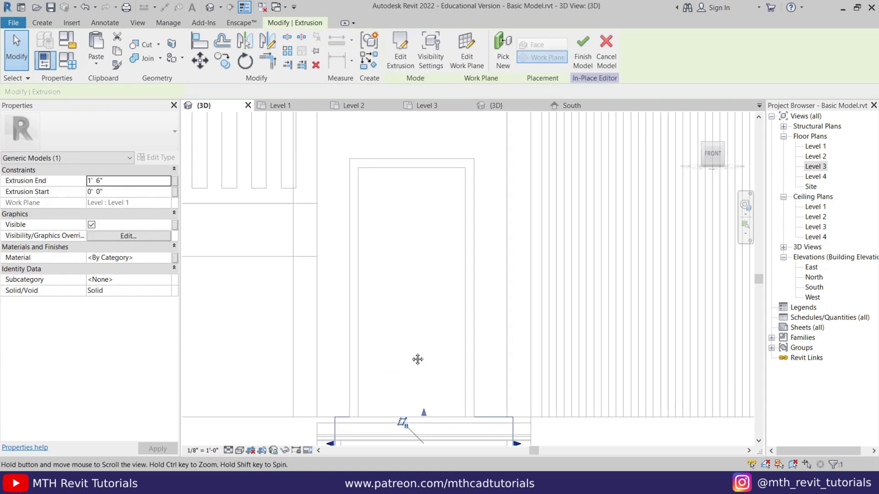
scroll(409, 383, "down", 4)
Step: Raise the slats to just above roof level, finish the model, and open the South elevation
left_click_drag(411, 380, 410, 189)
left_click_drag(410, 400, 409, 201)
scroll(397, 172, "up", 2)
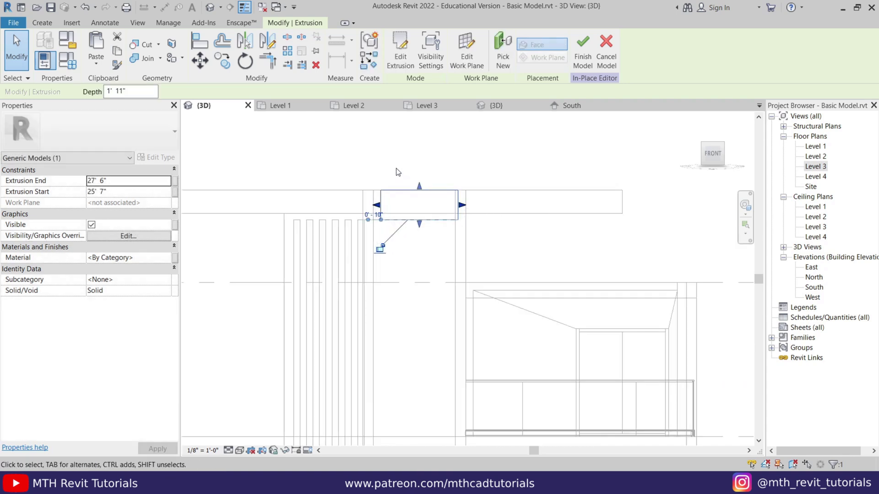
scroll(410, 167, "up", 4)
left_click_drag(439, 245, 439, 281)
left_click_drag(438, 355, 433, 302)
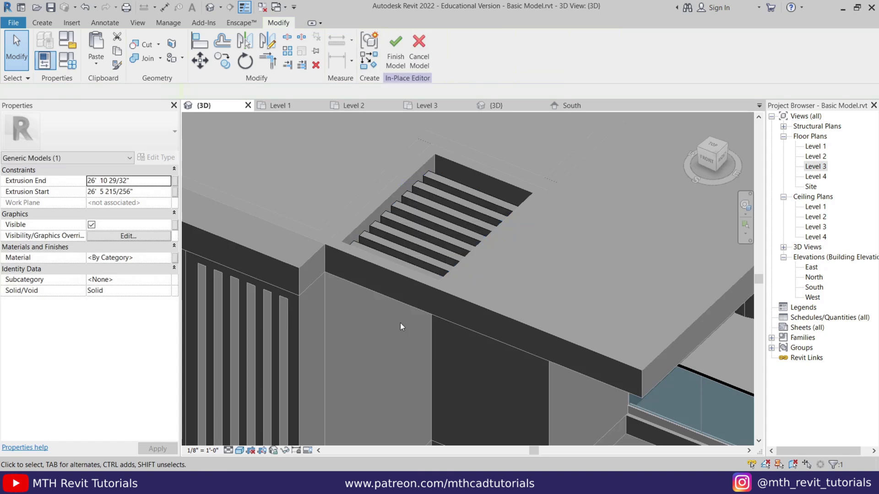
left_click(480, 226)
key("Escape")
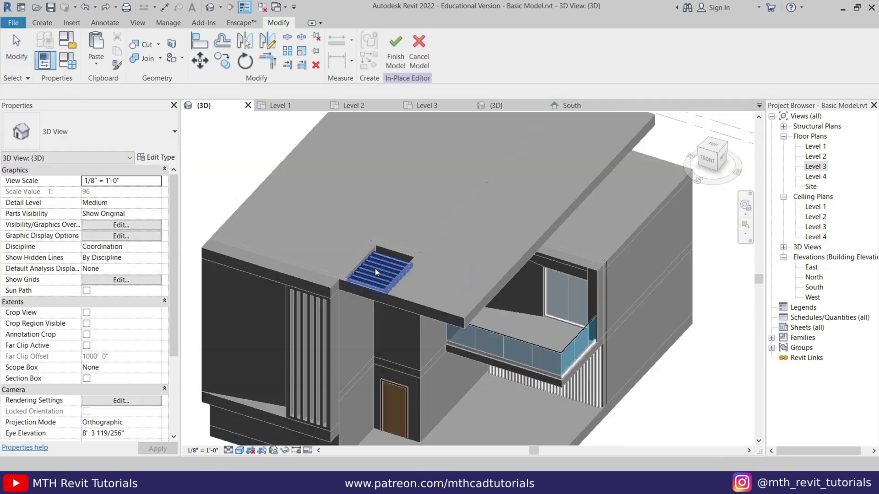
left_click(396, 52)
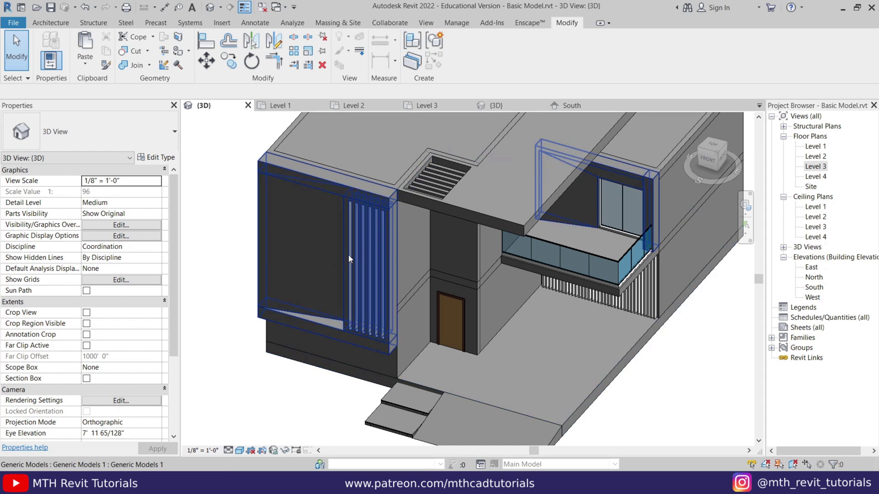
left_click(565, 105)
Step: Create a new in-place Generic Models component named Generic Models 3
scroll(414, 245, "down", 3)
middle_click_drag(439, 315, 431, 287)
scroll(426, 296, "up", 1)
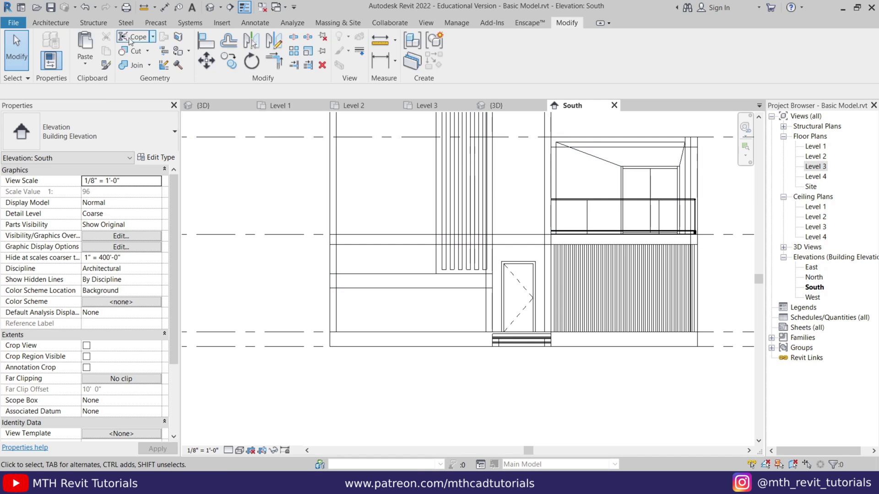
left_click(51, 23)
left_click(135, 57)
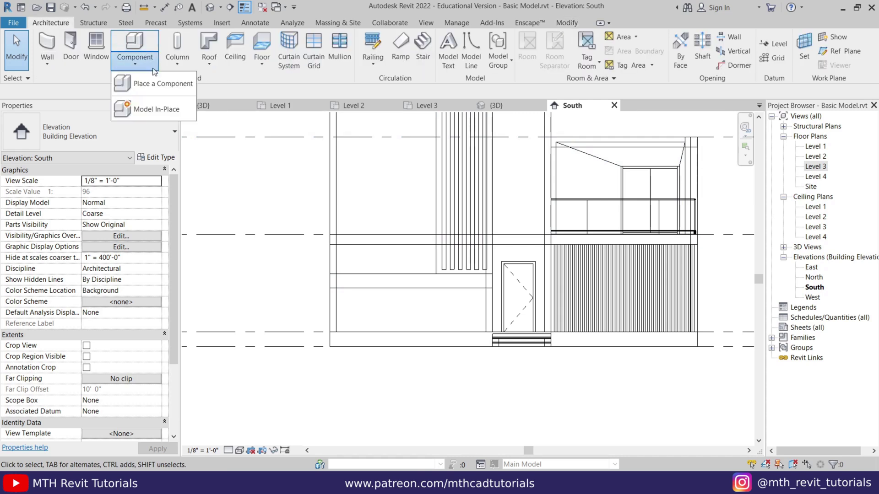
left_click(171, 109)
key("g")
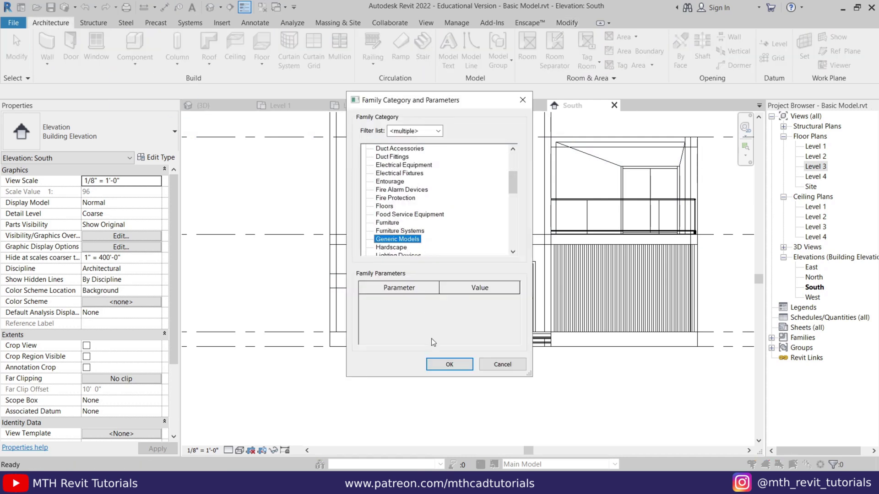
left_click(436, 364)
left_click(439, 261)
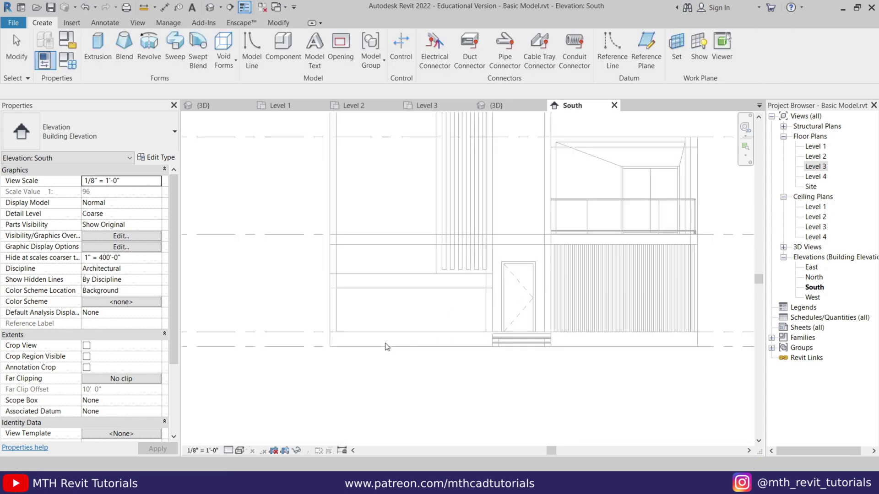
Step: Start a revolve on the front wall plane with a 5'-0" vertical line from Level 1
scroll(402, 325, "up", 2)
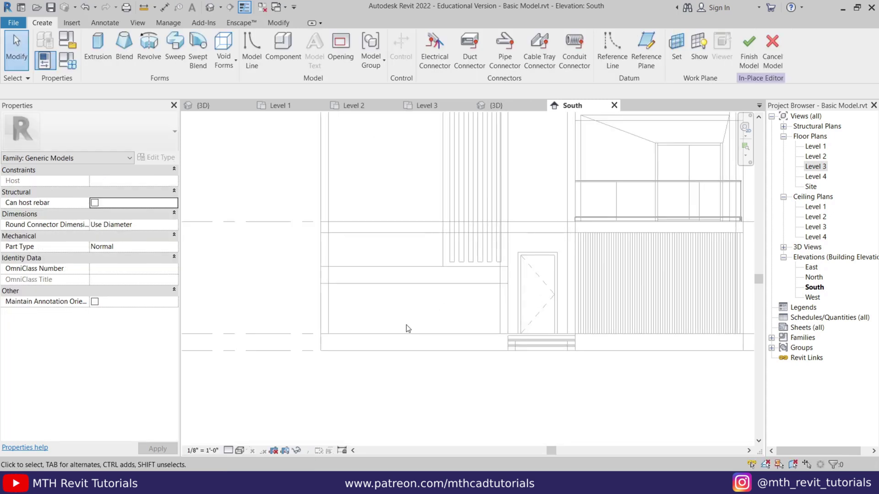
left_click(156, 64)
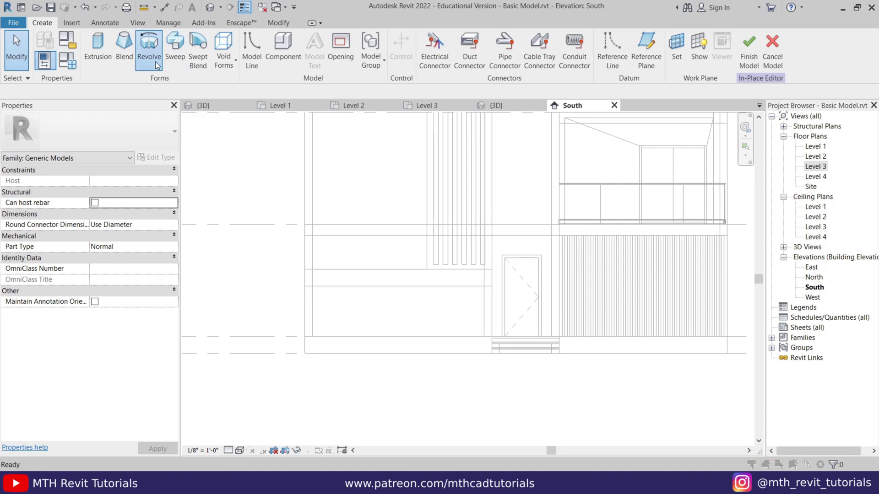
left_click(411, 307)
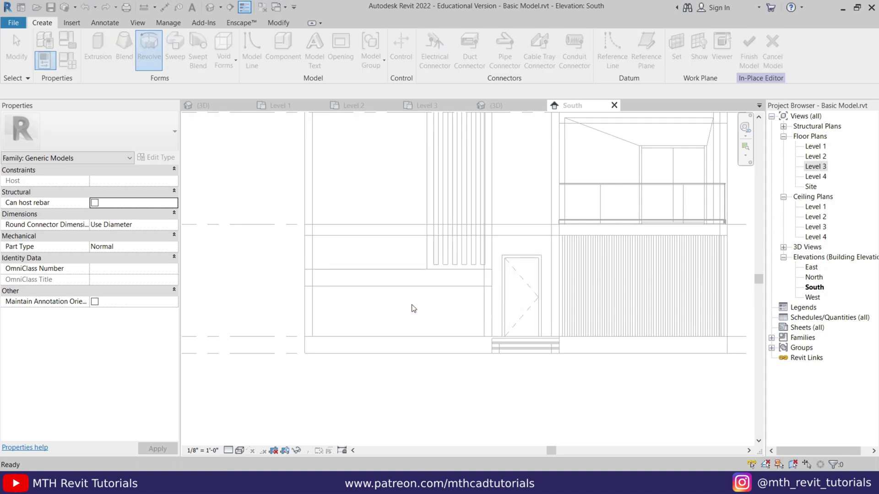
left_click(374, 339)
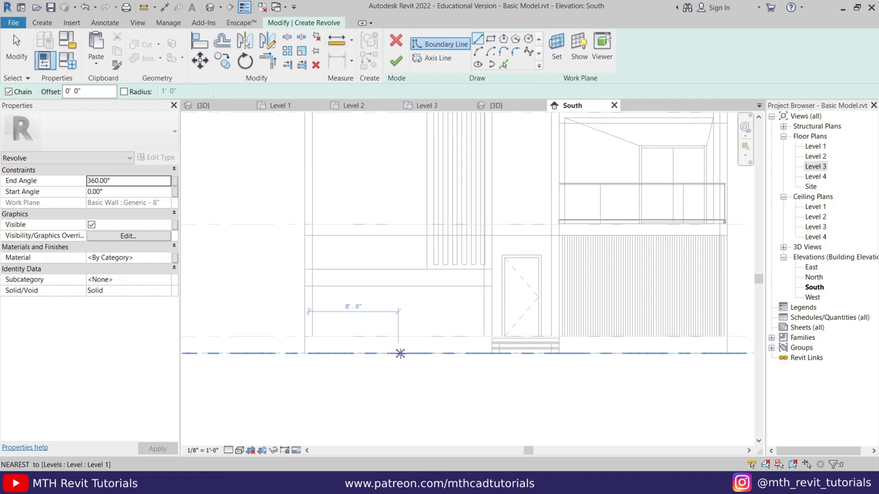
left_click(400, 354)
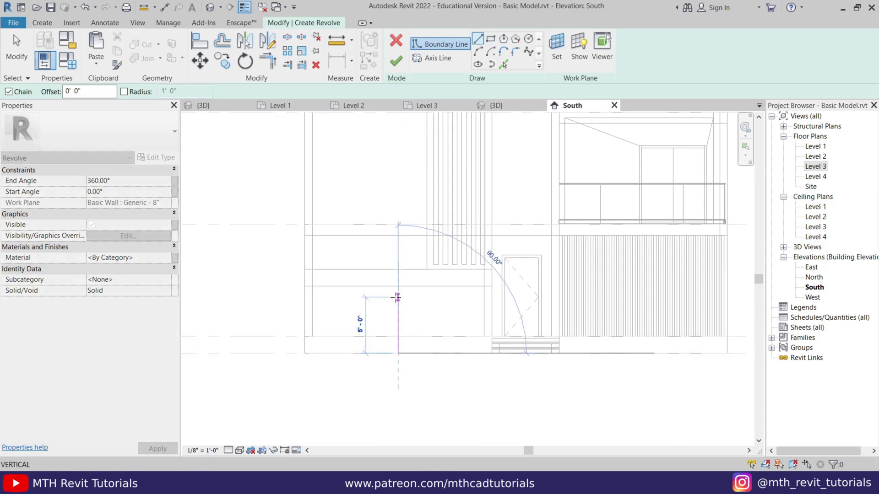
left_click(397, 298)
scroll(431, 328, "up", 1)
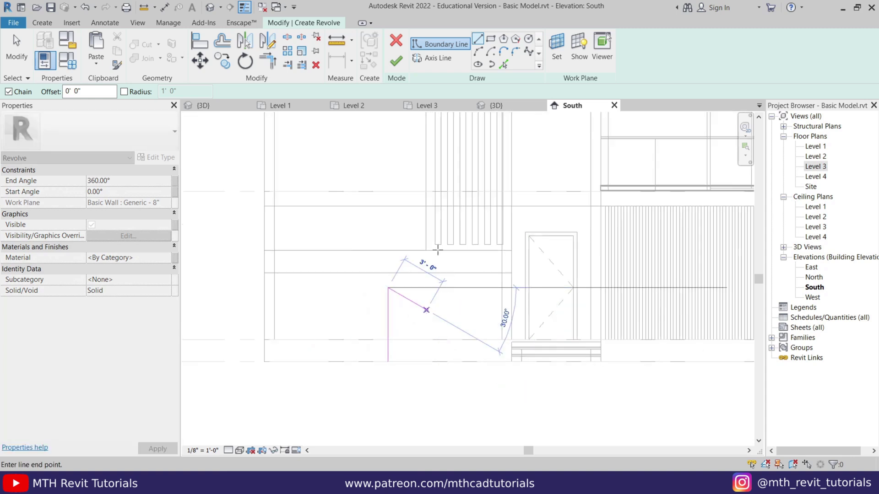
Step: Close the profile with a start-end arc to form a half-circle
left_click(478, 51)
left_click(387, 288)
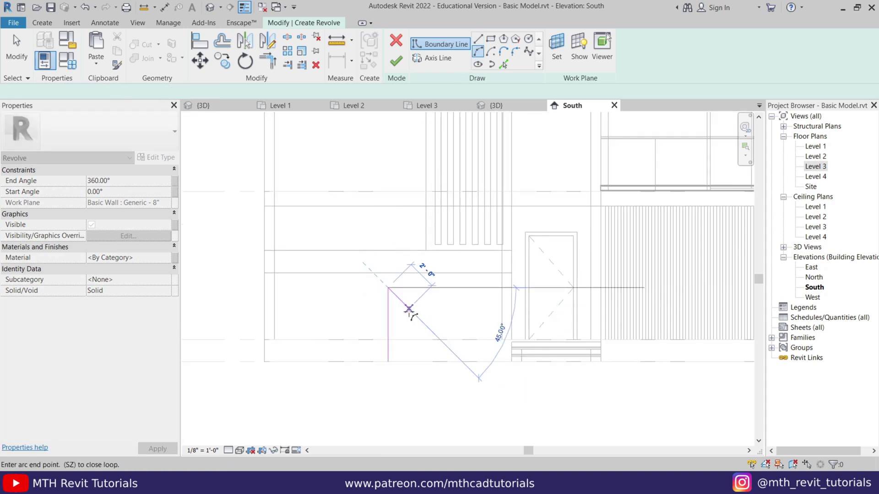
left_click(388, 361)
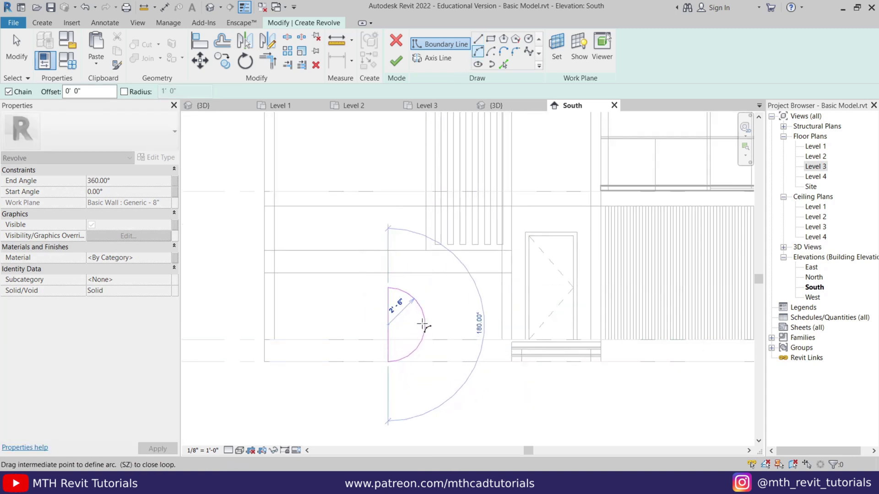
left_click(427, 324)
key("Escape")
key("Escape")
scroll(389, 305, "up", 2)
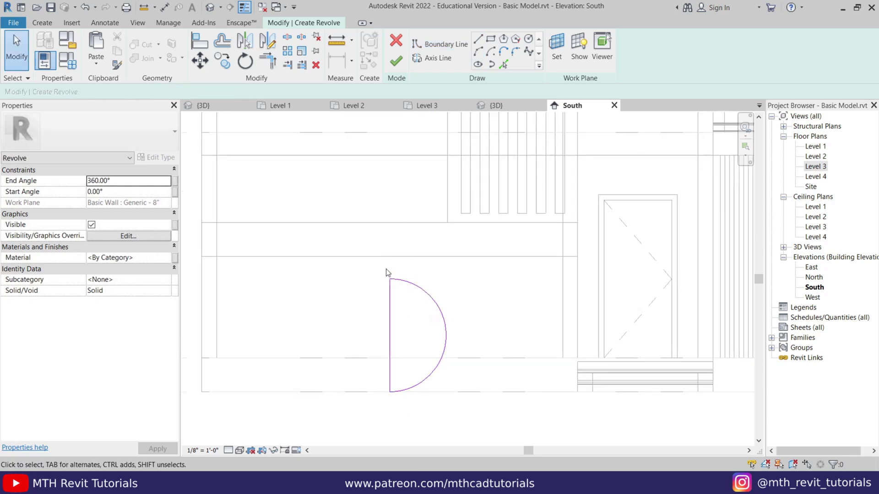
Step: Draw the axis along the half-circle's straight edge and finish the revolve into a sphere
left_click(436, 59)
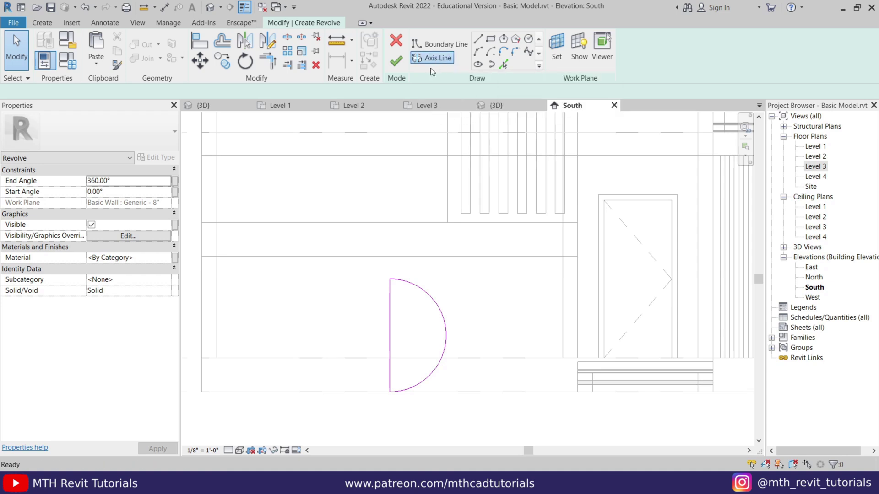
left_click(390, 296)
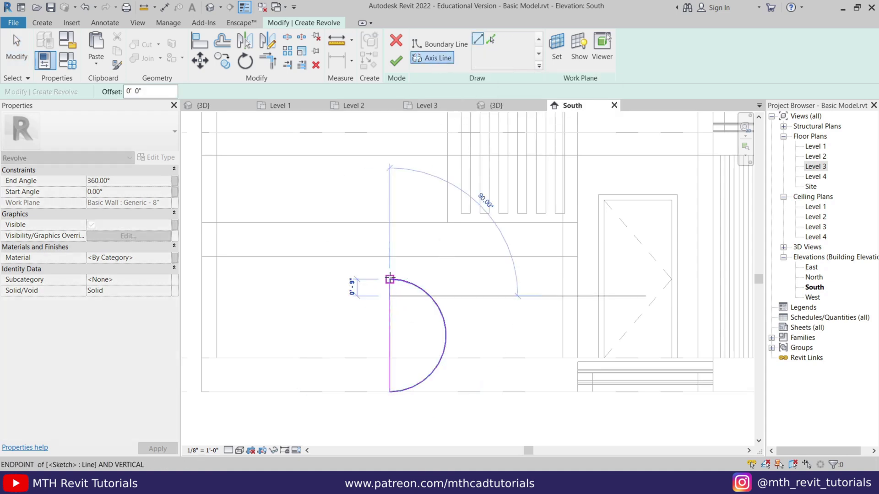
left_click(389, 265)
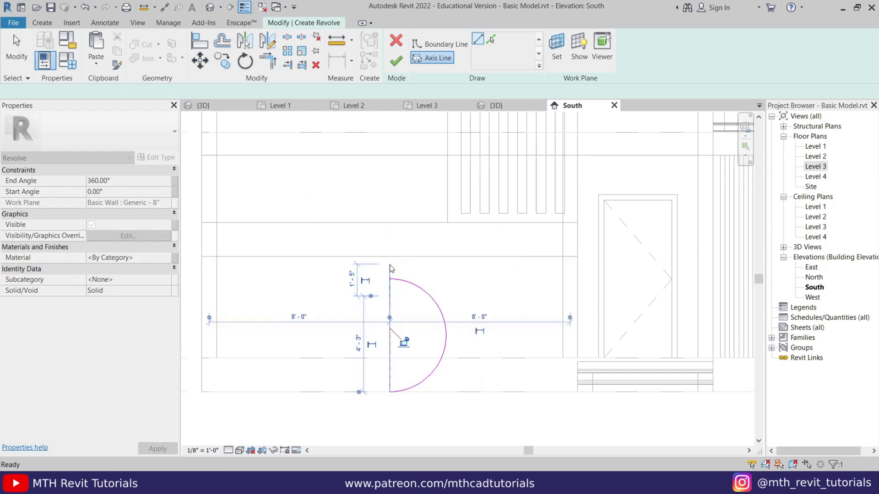
key("Escape")
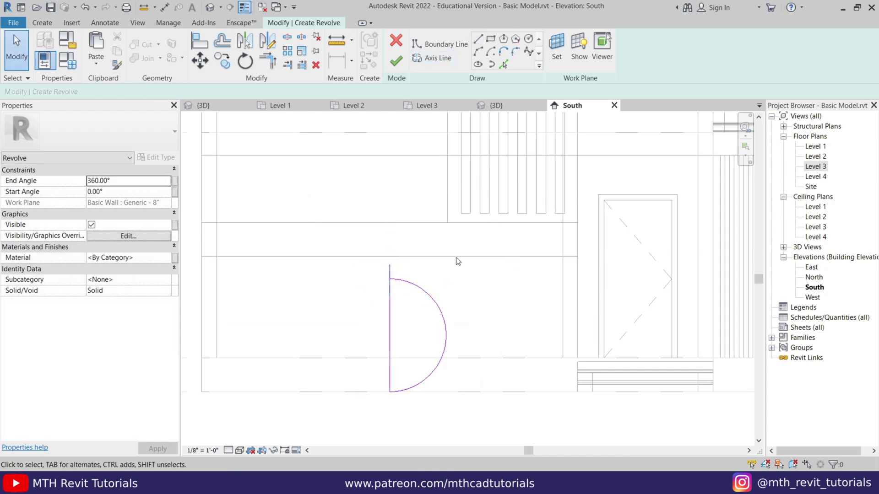
left_click(396, 67)
scroll(447, 234, "down", 2)
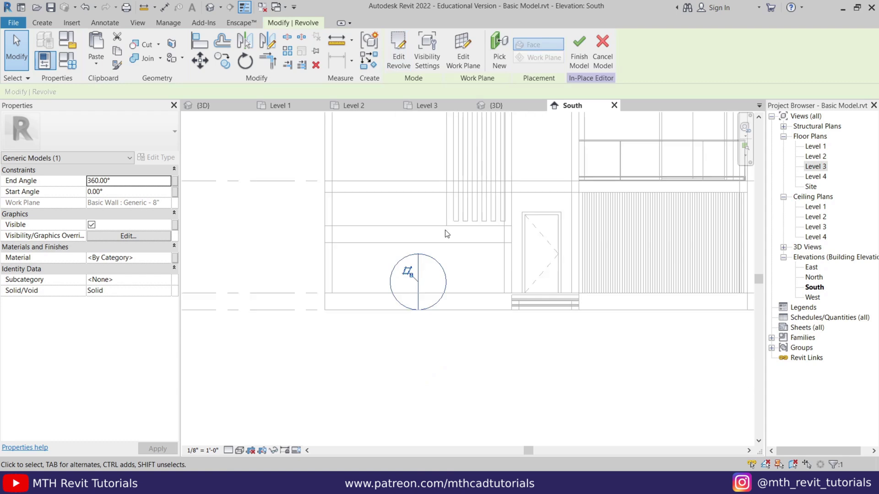
Step: Dissociate the sphere from the wall work plane in 3D, then open the Level 1 plan
left_click(210, 106)
scroll(300, 373, "up", 4)
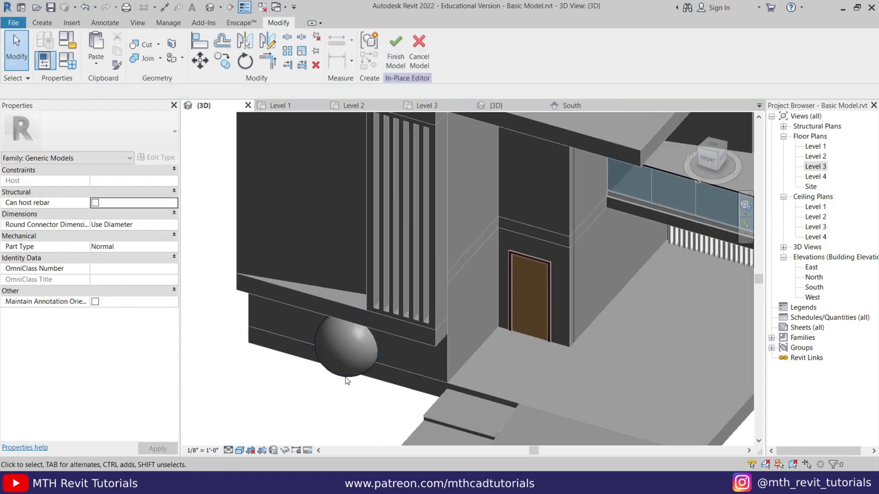
left_click(373, 337)
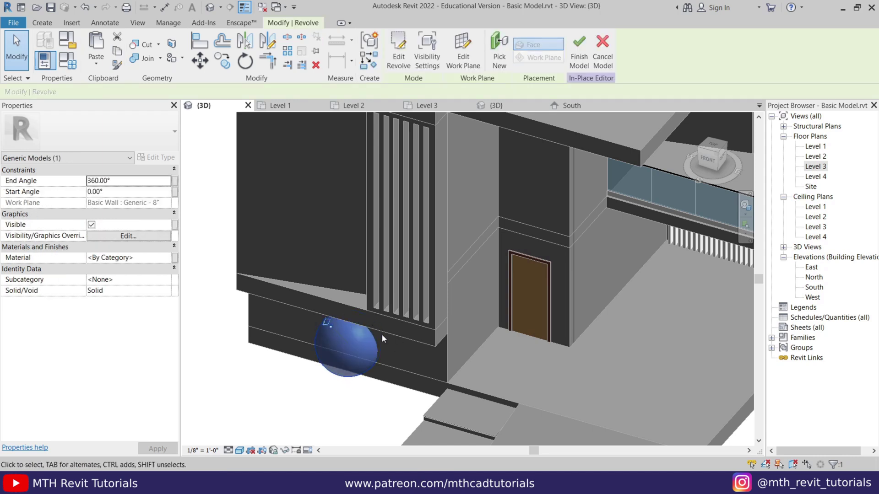
left_click(464, 66)
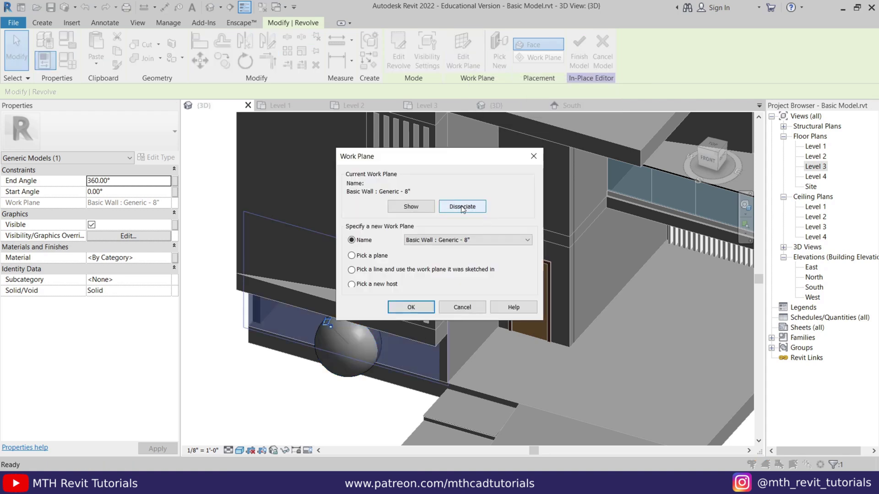
left_click(461, 207)
double_click(815, 146)
Step: Move the sphere south, out in front of the wall in the Level 1 plan
left_click(200, 60)
left_click(412, 255)
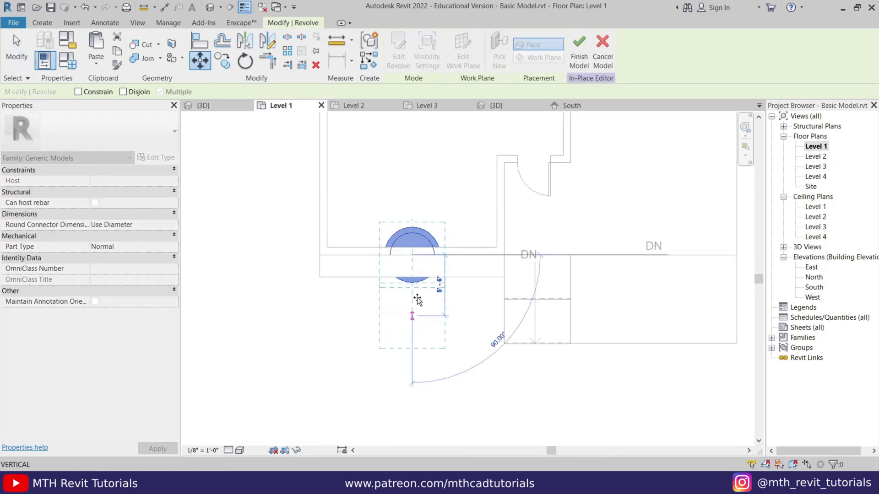
left_click(413, 322)
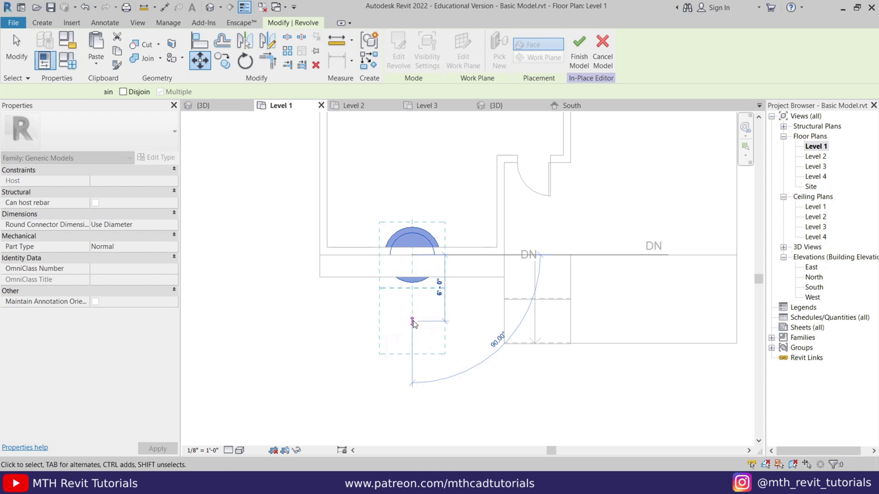
scroll(412, 320, "up", 2)
left_click(435, 292)
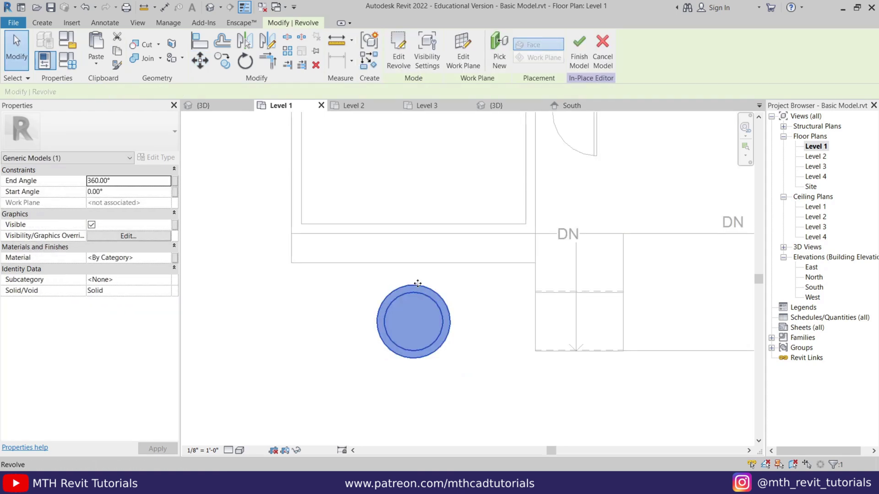
key("Escape")
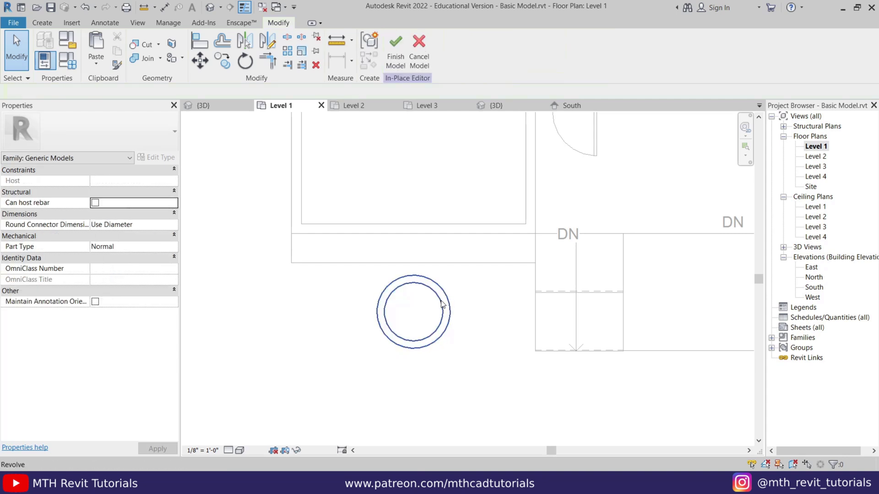
Step: Copy the sphere to its left and show the South elevation
left_click(411, 276)
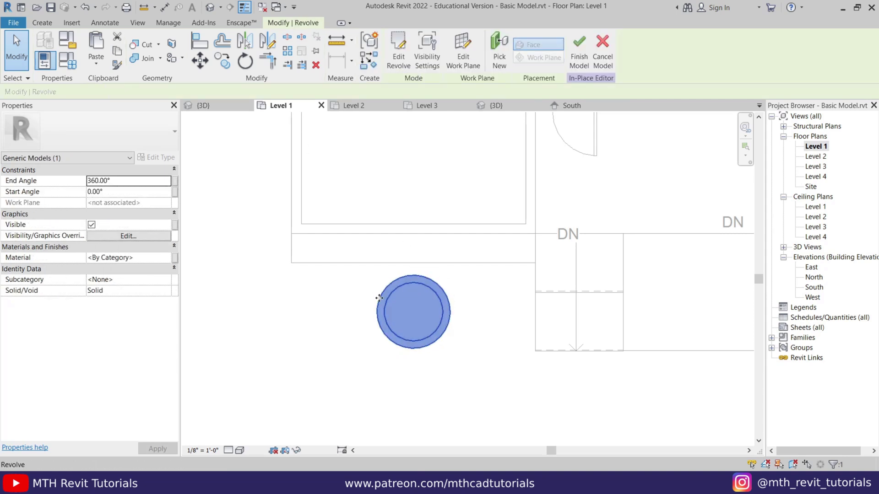
left_click(228, 65)
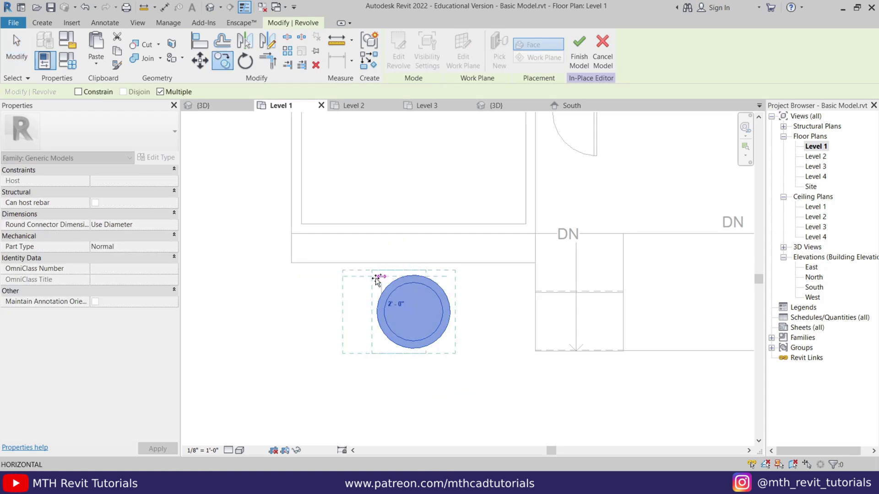
left_click(321, 280)
key("Escape")
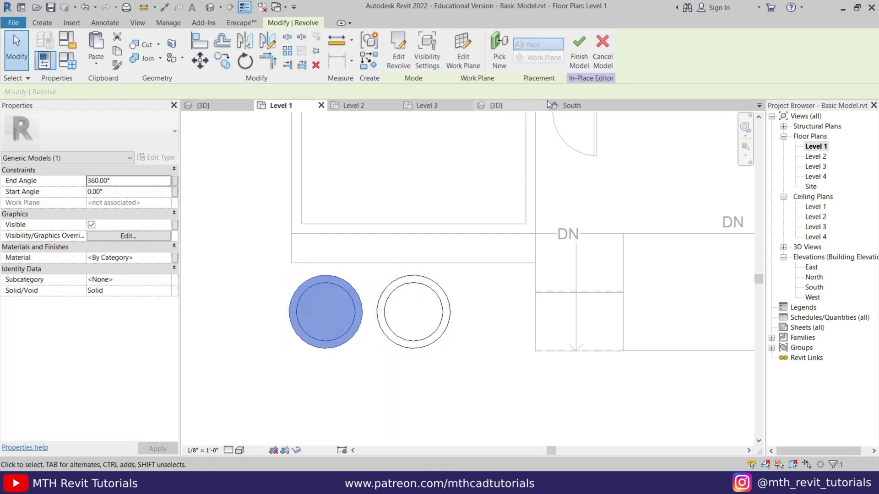
key("Escape")
left_click(563, 106)
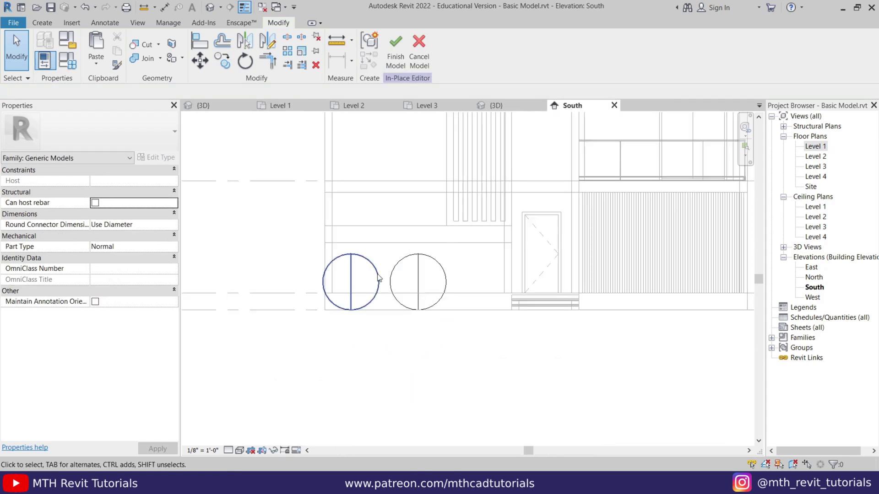
Step: Scale down the left sphere's half-circle revolve profile and finish the model
double_click(362, 257)
scroll(361, 257, "up", 3)
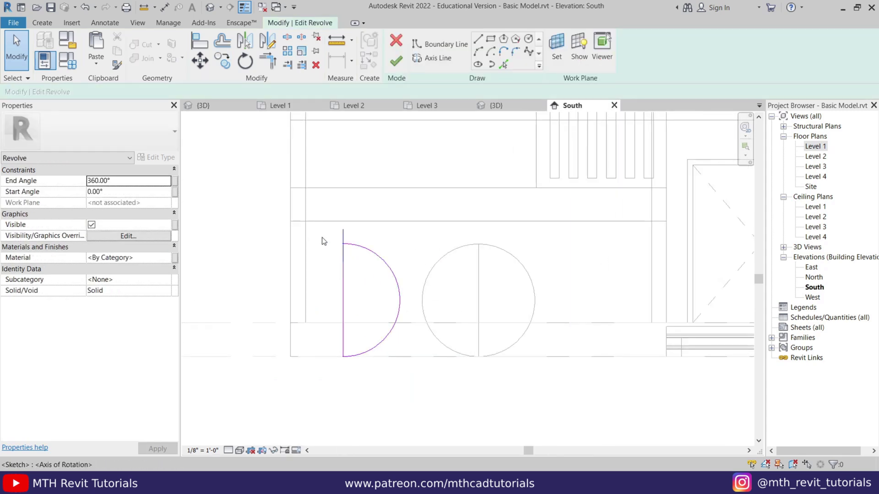
mouse_move(314, 235)
left_mouse_down()
mouse_move(387, 350)
mouse_move(405, 409)
mouse_move(417, 418)
left_mouse_up()
left_click(301, 51)
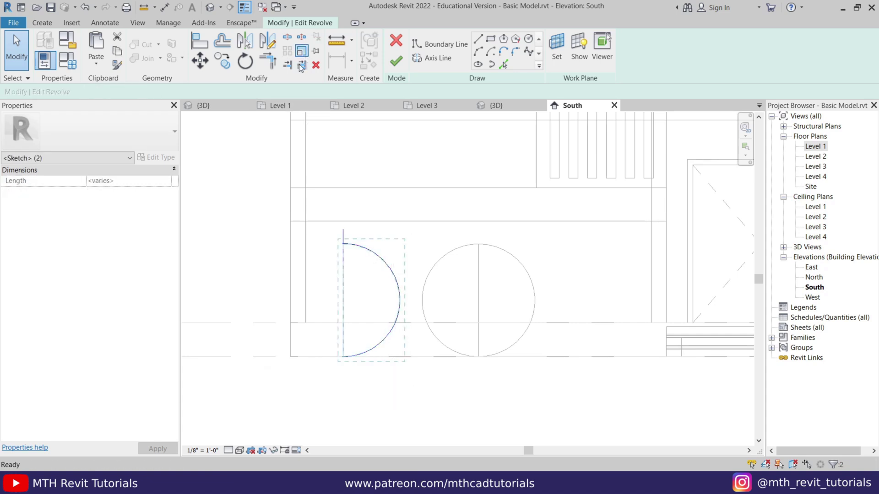
left_click(343, 356)
left_click(344, 245)
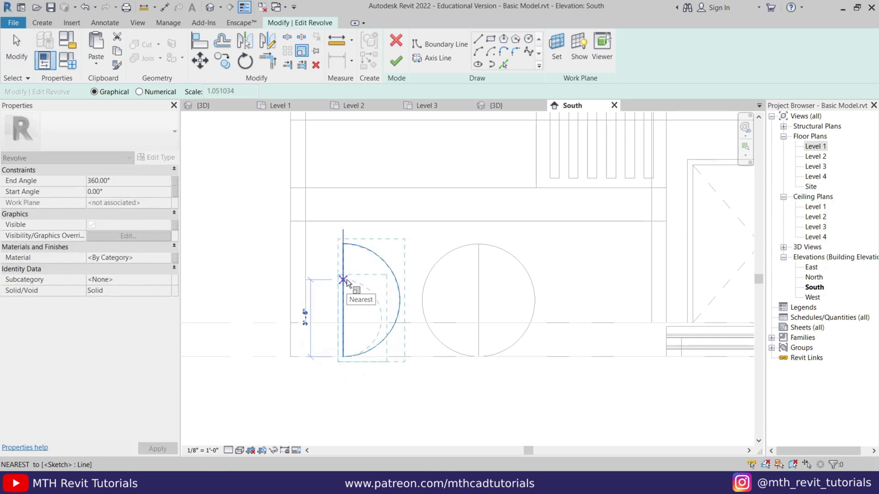
left_click(344, 278)
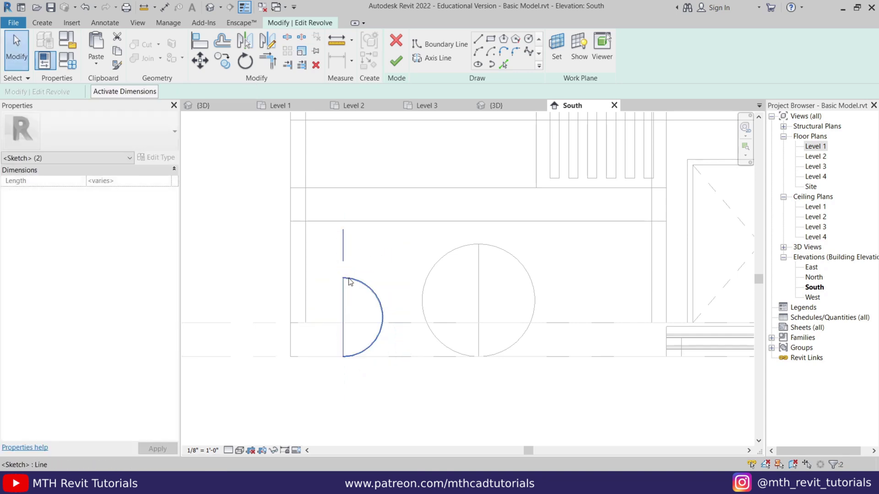
left_click(388, 65)
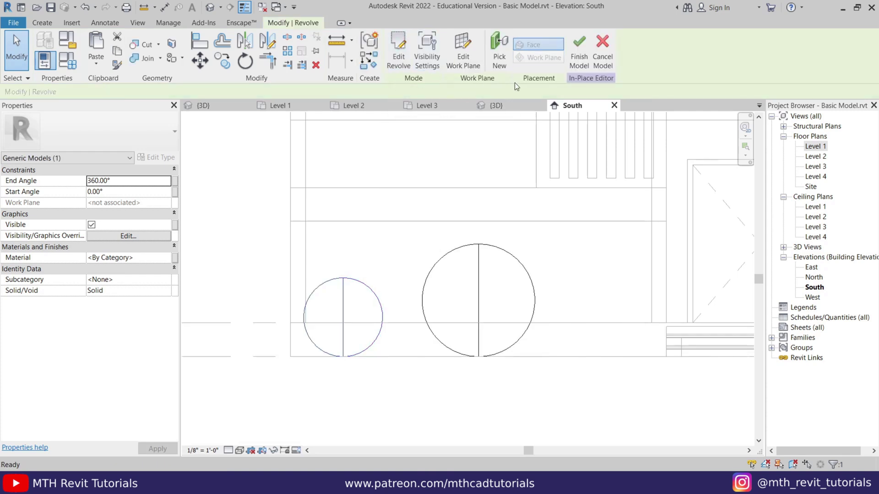
left_click(578, 55)
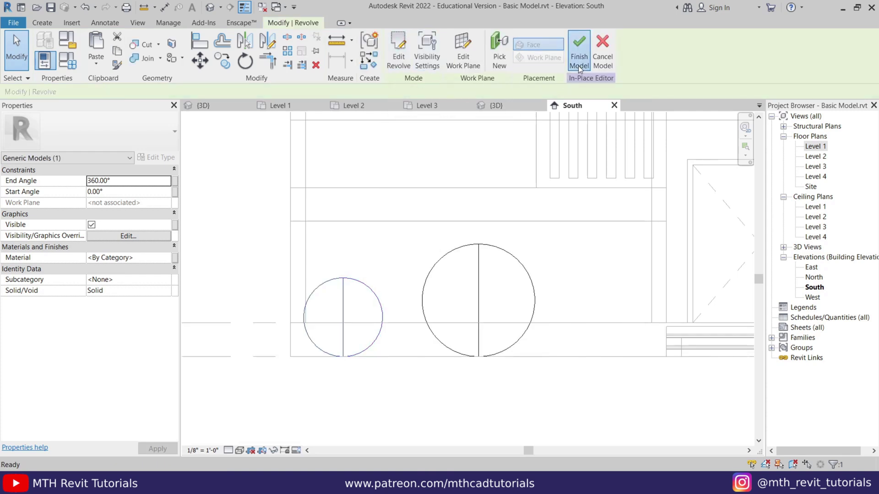
Step: Shift the smaller sphere right, closer to the larger one
double_click(363, 289)
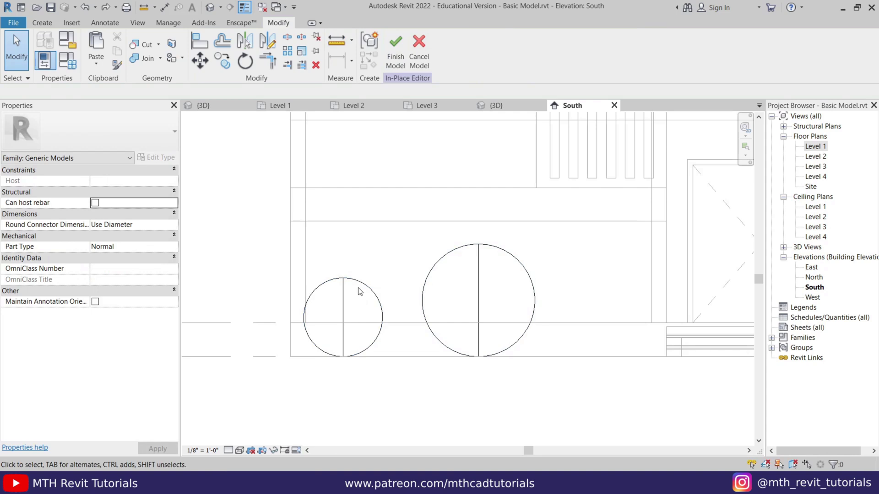
left_click_drag(363, 290, 391, 283)
left_click(386, 236)
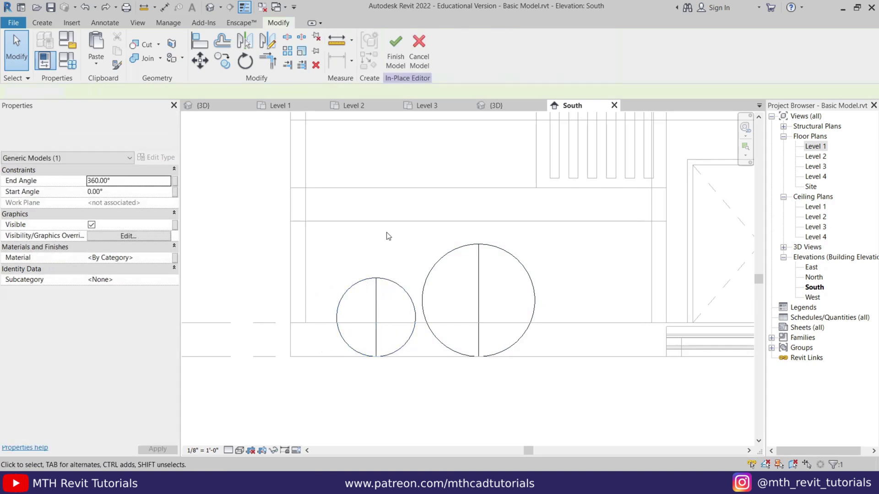
Step: Finish the sphere model and orbit the 3D view to show both spheres before the house
left_click(217, 109)
middle_click_drag(310, 256, 302, 411, "shift")
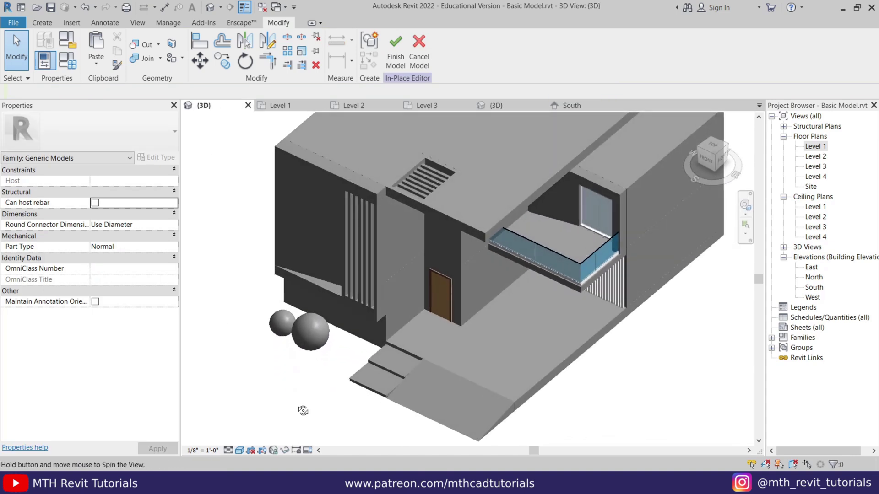
left_click(382, 64)
middle_click_drag(440, 321, 433, 445, "shift")
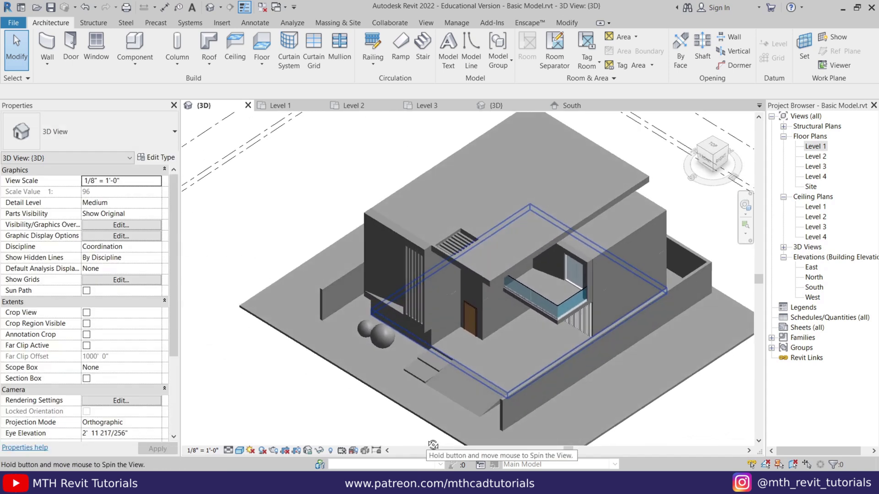
middle_click_drag(529, 303, 505, 297)
scroll(506, 296, "up", 1)
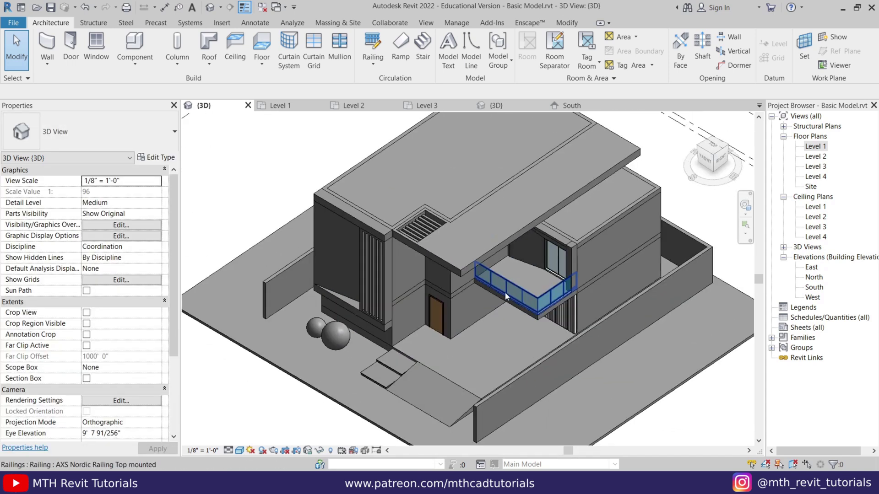